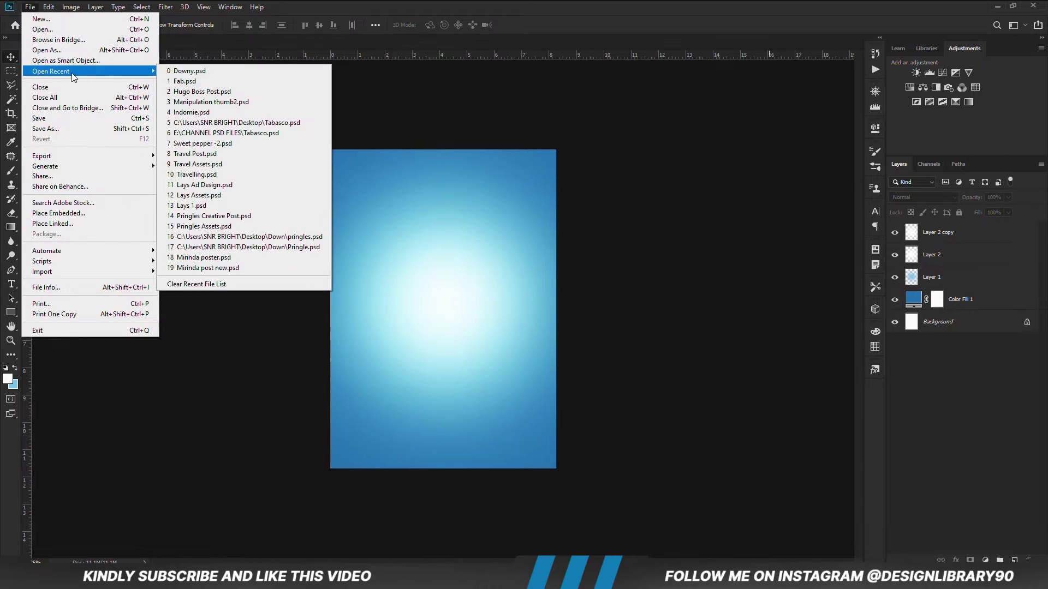
Open the recent file Downy.psd.
left_click(180, 72)
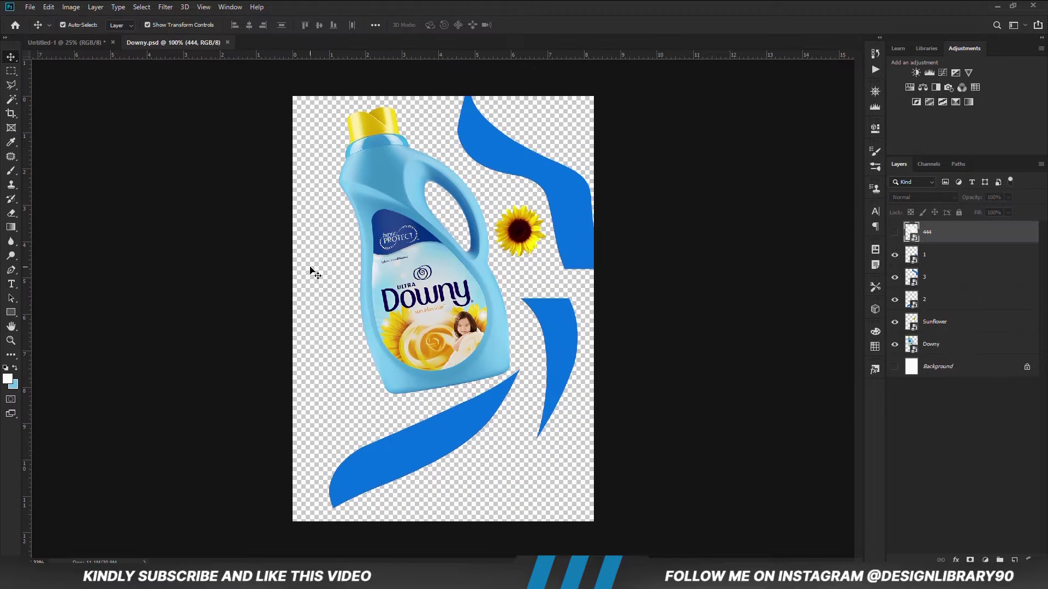
left_click(604, 308)
key("ctrl+minus")
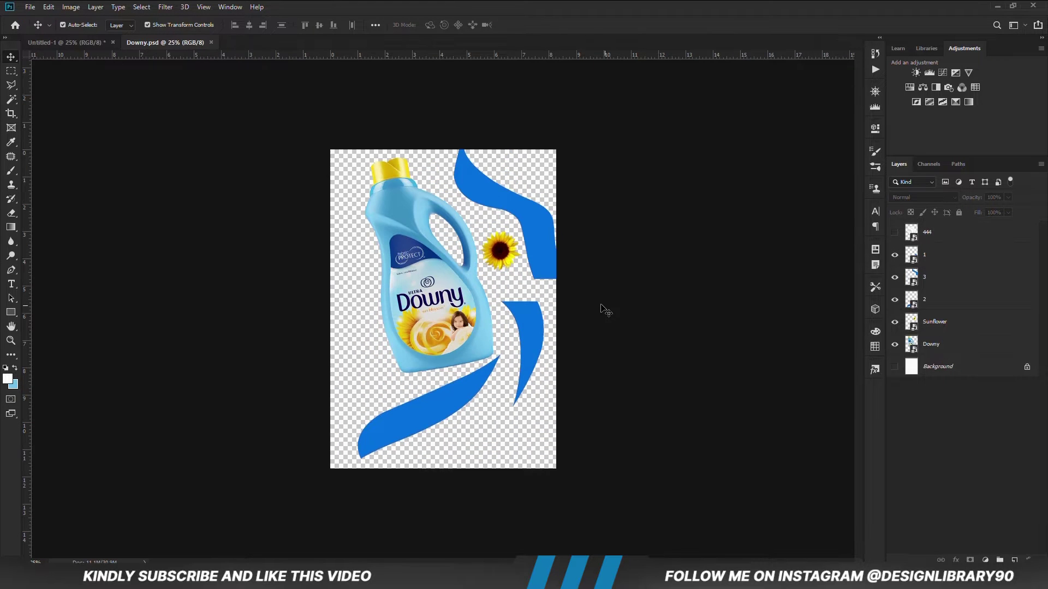
Copy layers 1, 3, 2, Sunflower and Downy from Downy.psd into the Untitled-1 poster.
left_click(939, 350)
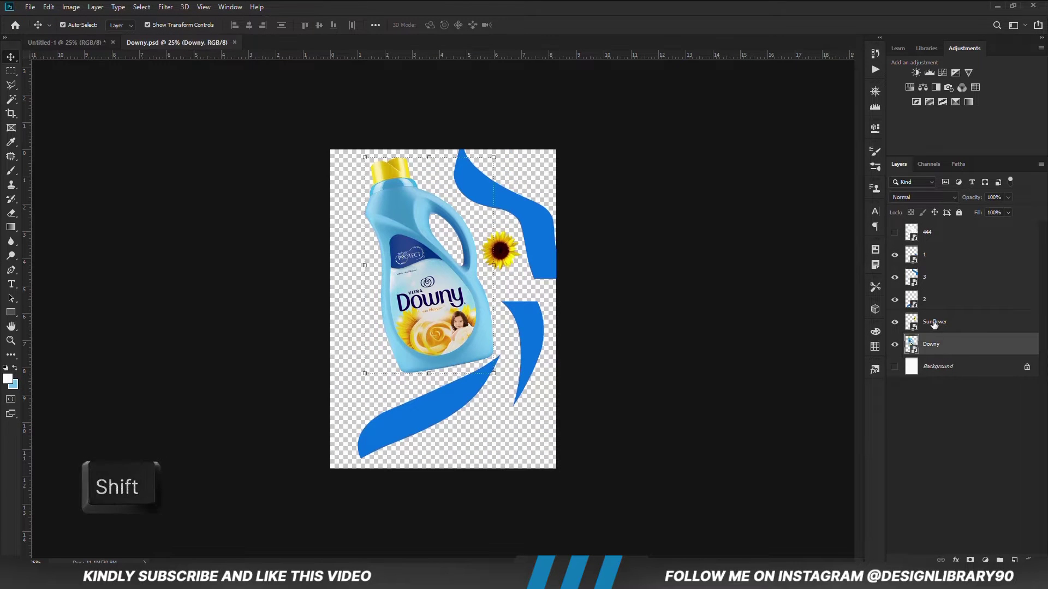
left_click(923, 258, "shift")
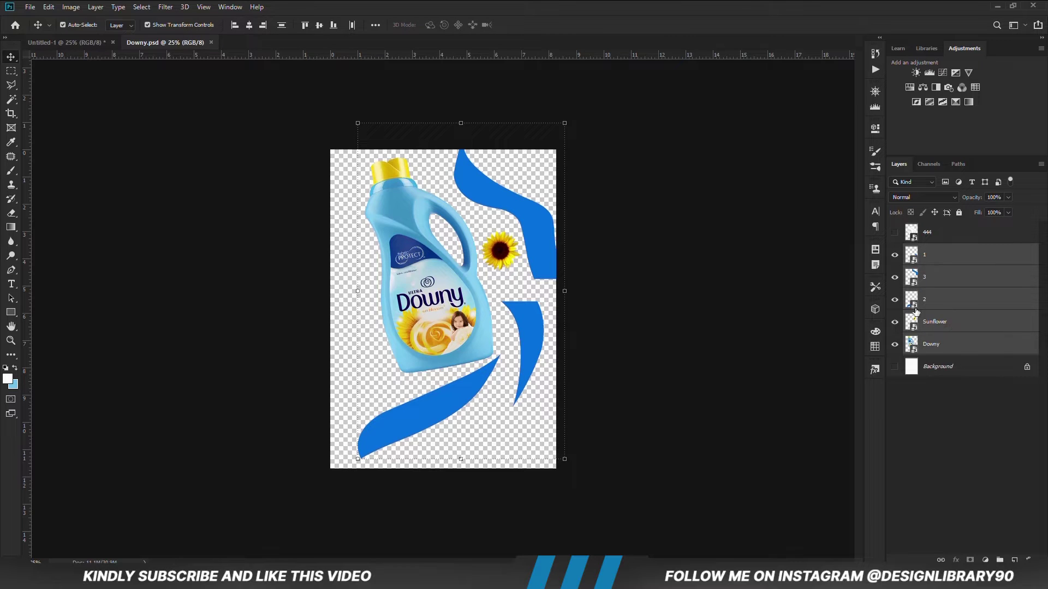
key("ctrl+c")
left_click(66, 42)
key("ctrl+v")
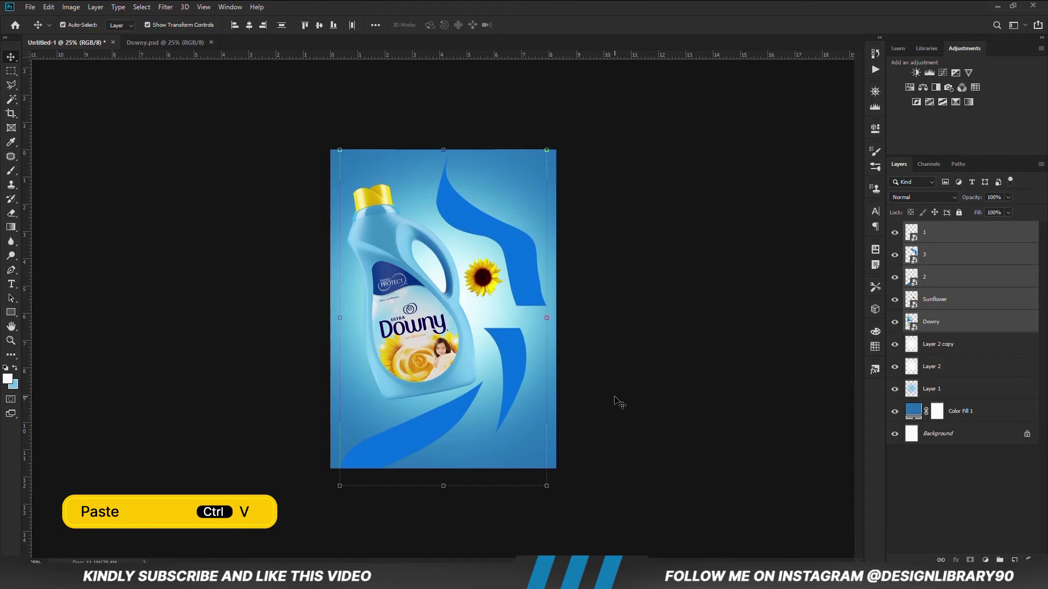
left_click(618, 403)
Hide the Sunflower and Downy layers so only the blue ribbon shapes remain over the background.
left_click(495, 284)
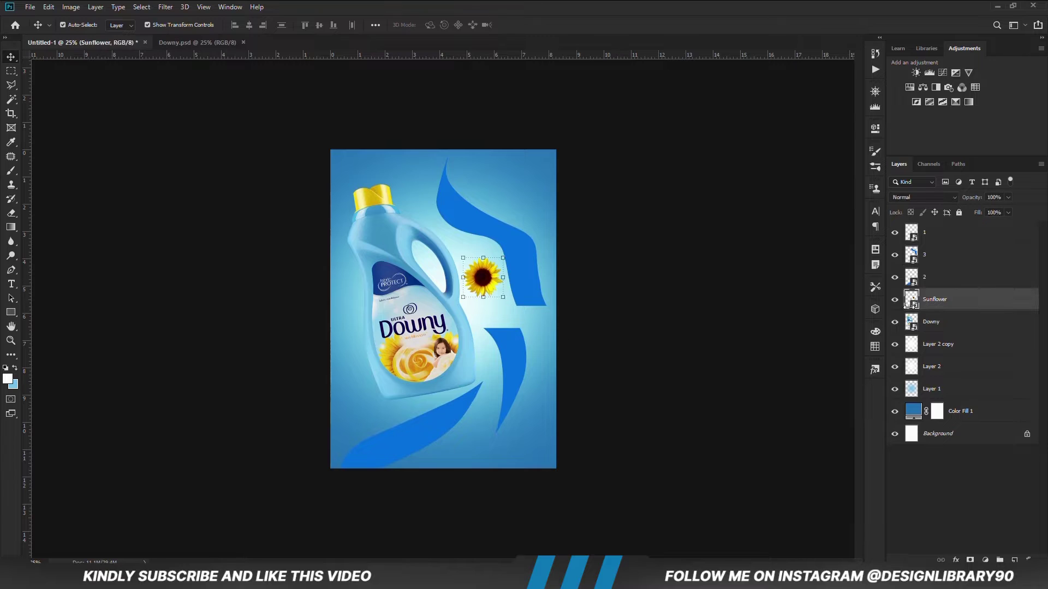
left_click(437, 363)
left_click(894, 322)
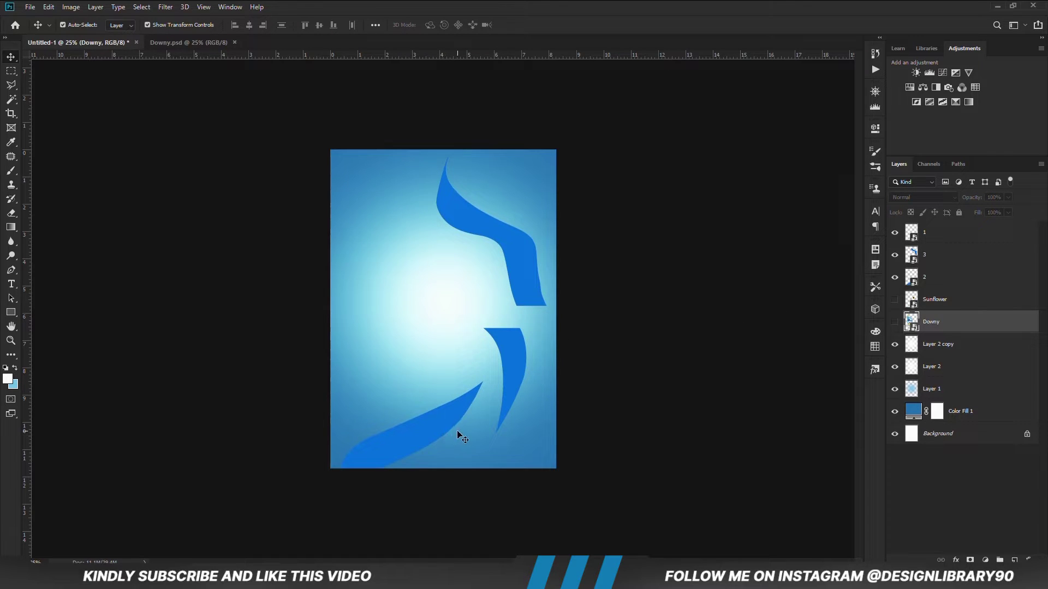
Arrange the ribbon shapes with piece 1 at the poster's upper right, piece 2 across the middle and piece 3 at the bottom.
left_click(937, 235)
left_click_drag(510, 363, 518, 178)
left_click_drag(524, 256, 427, 316)
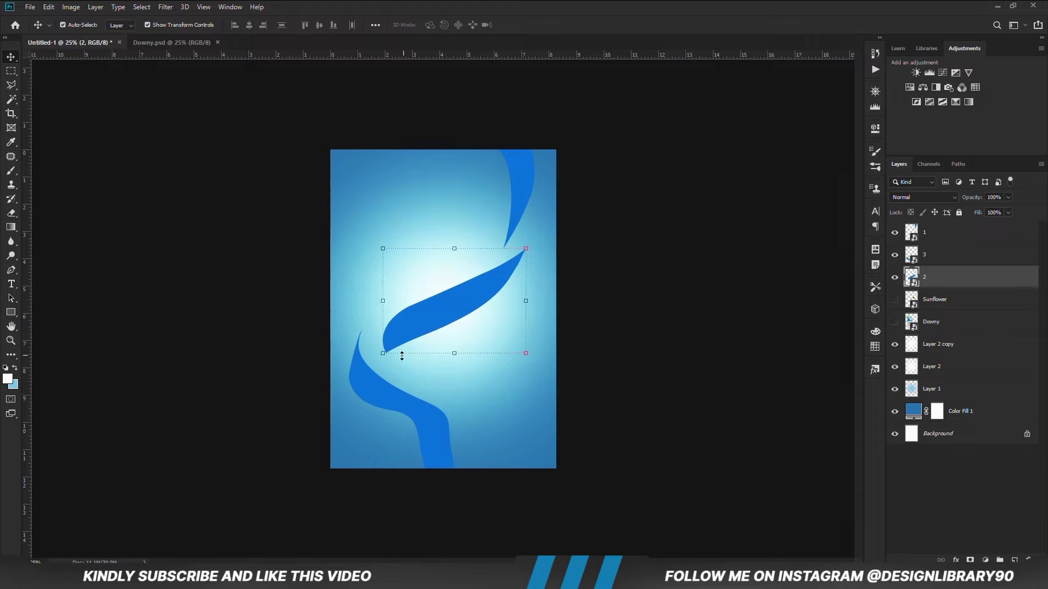
left_click_drag(383, 399, 388, 405)
left_click_drag(464, 309, 443, 313)
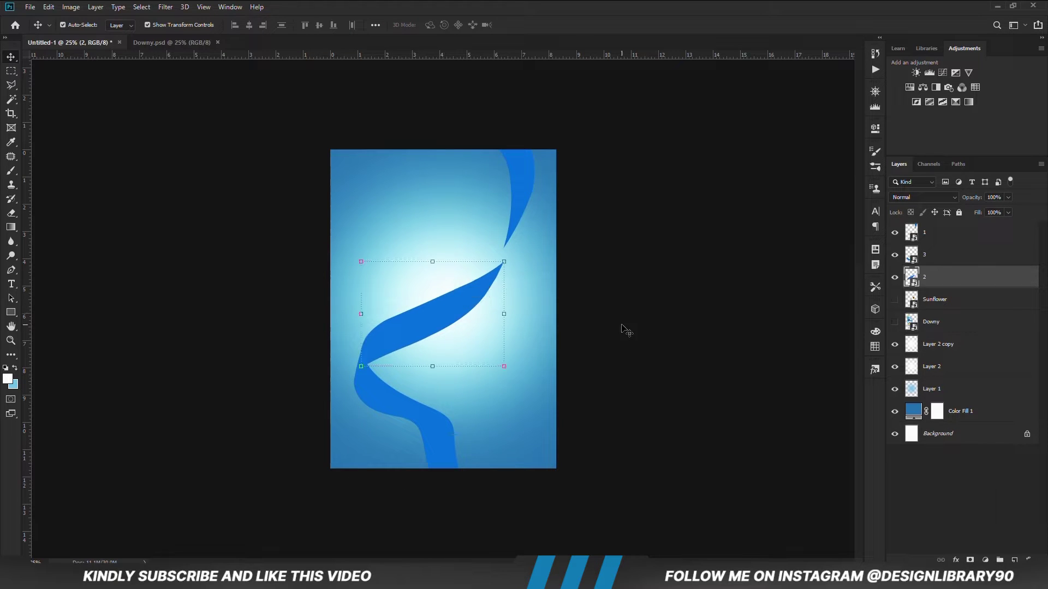
Adjust the vertical position of ribbon piece 1 at the poster's top edge, above the tip of piece 2.
left_click(624, 327)
left_click(521, 219)
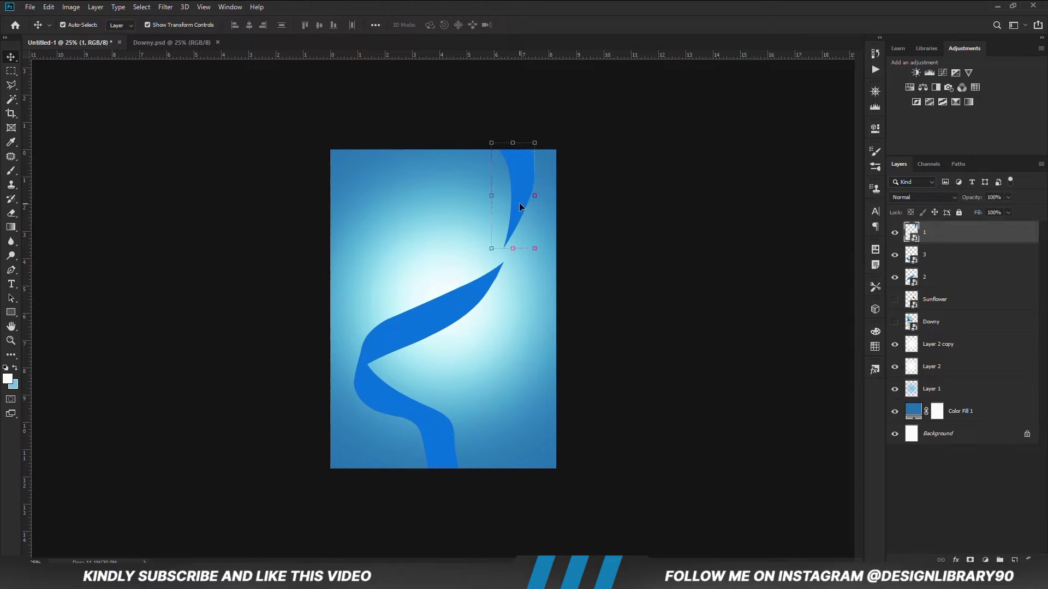
left_click_drag(519, 203, 519, 208)
key("Up")
key("Up")
key("Up")
key("Up")
Move ribbon pieces 3 and 2 up together until the tip of piece 2 meets the tip of piece 1.
left_click(433, 454)
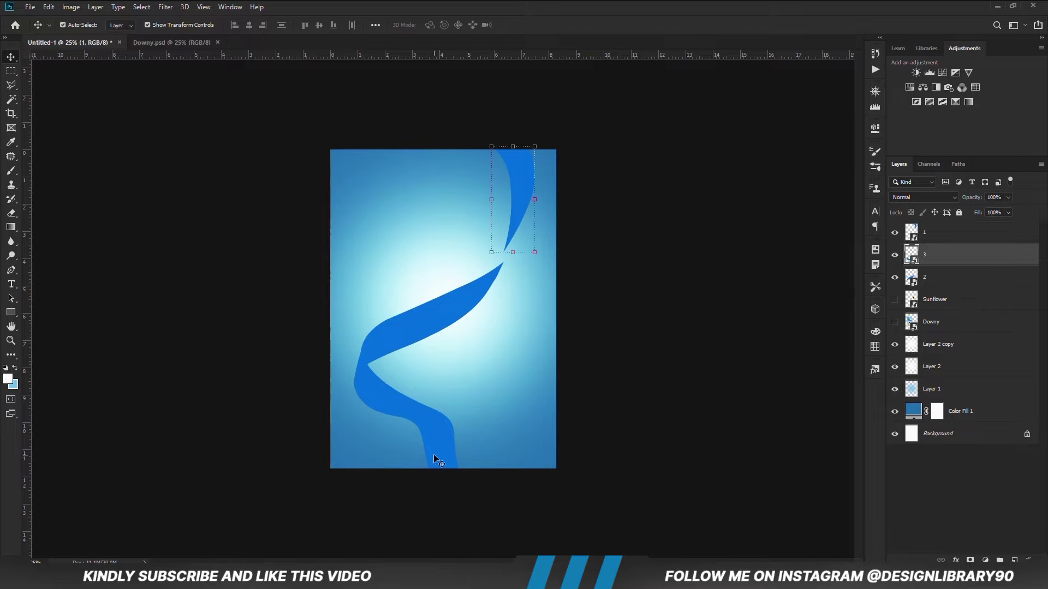
left_click(944, 285, "shift")
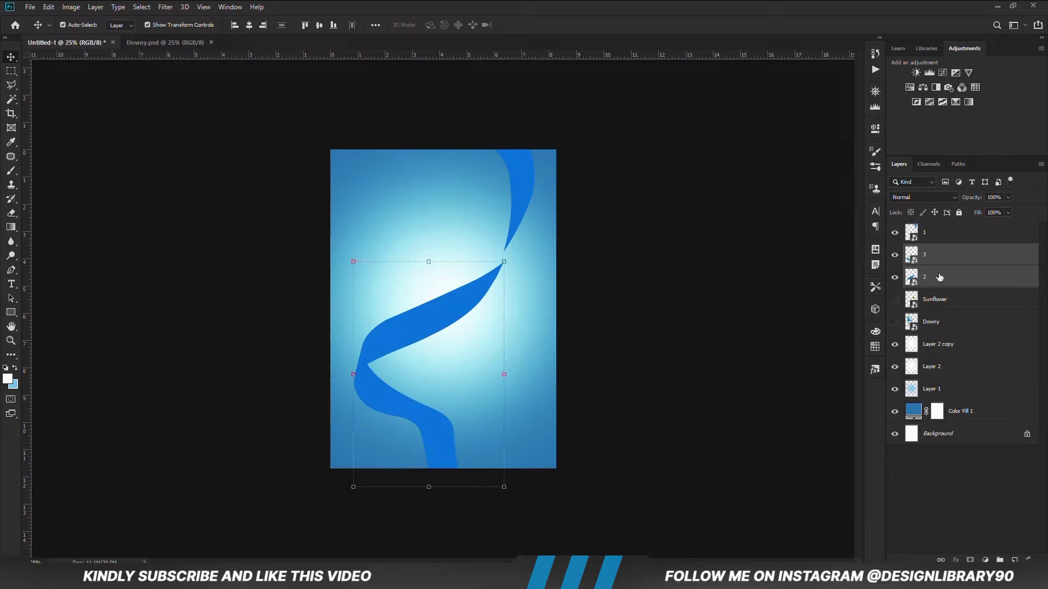
key("shift+Up")
key("shift+Up")
key("shift+Up")
key("shift+Up")
key("shift+Up")
key("shift+Up")
key("shift+Up")
key("shift+Up")
key("shift+Up")
key("shift+Up")
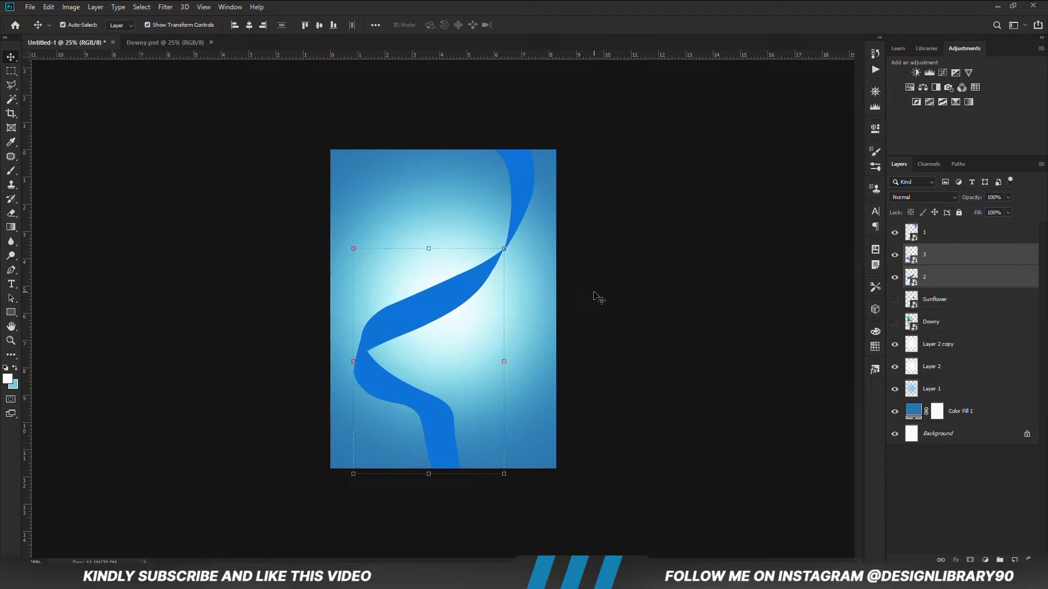
left_click(562, 235)
Shift ribbon piece 1 slightly left and down to overlap the tip of piece 2.
left_click(516, 195)
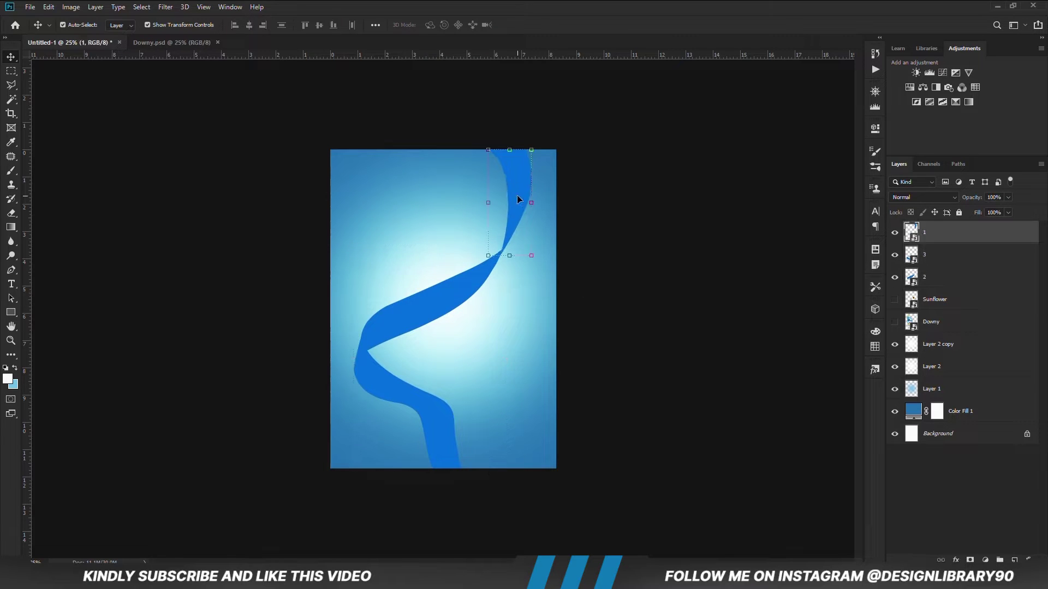
left_click(622, 223)
left_click(512, 165)
Nudge ribbon pieces 3 and 2 slightly up together to tighten the joint with piece 1.
left_click(444, 437)
left_click(928, 282, "shift")
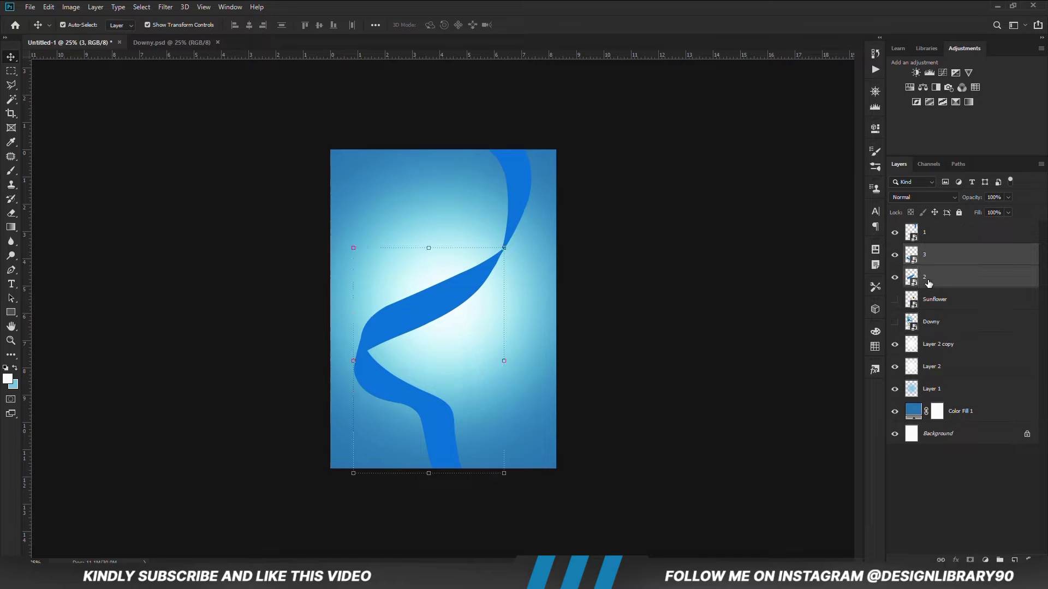
key("Up")
key("Up")
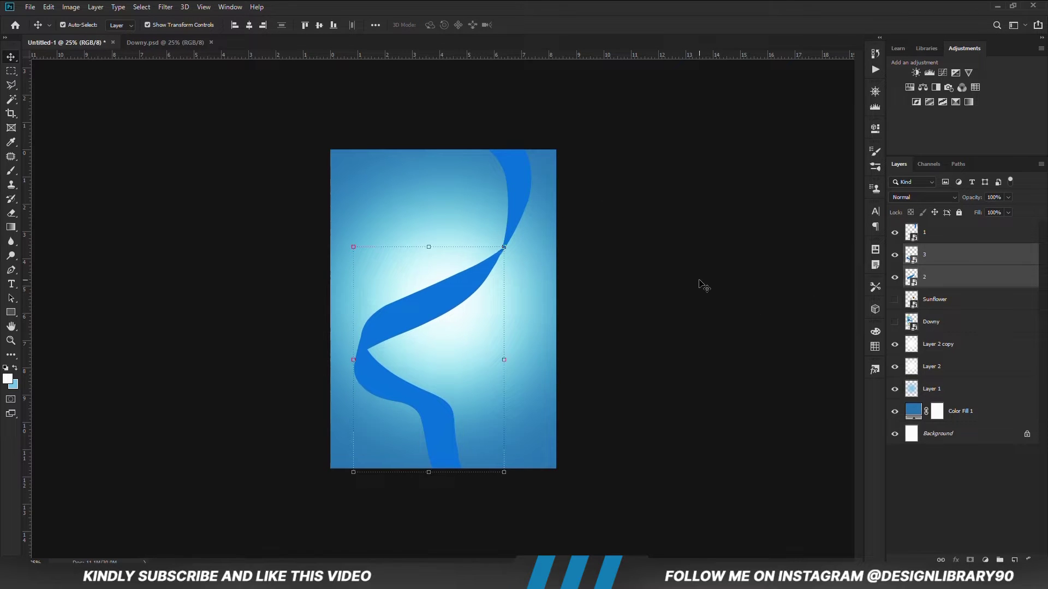
left_click(702, 286)
left_click(510, 212)
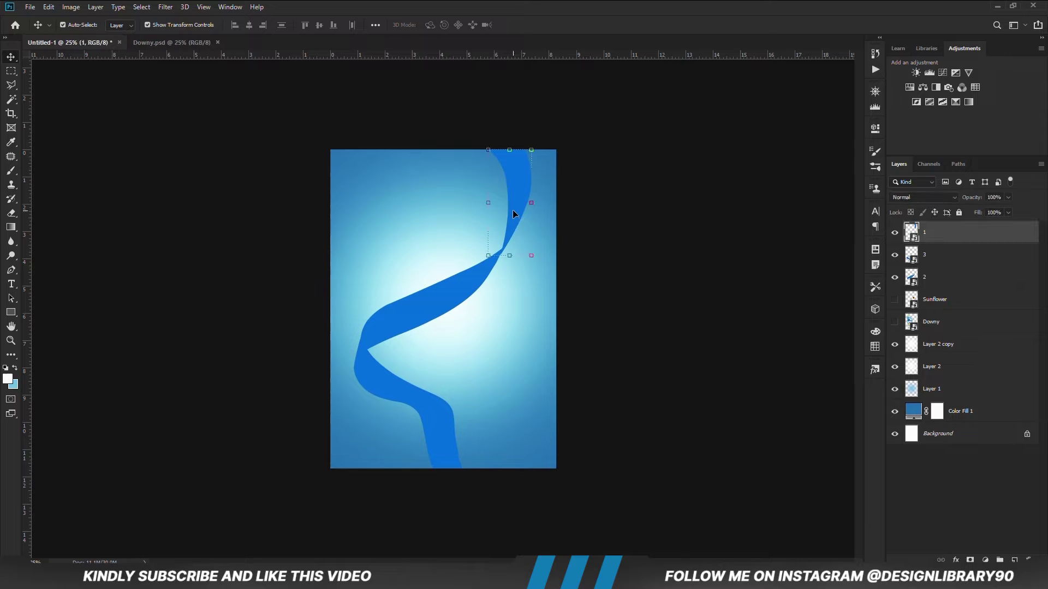
left_click(651, 217)
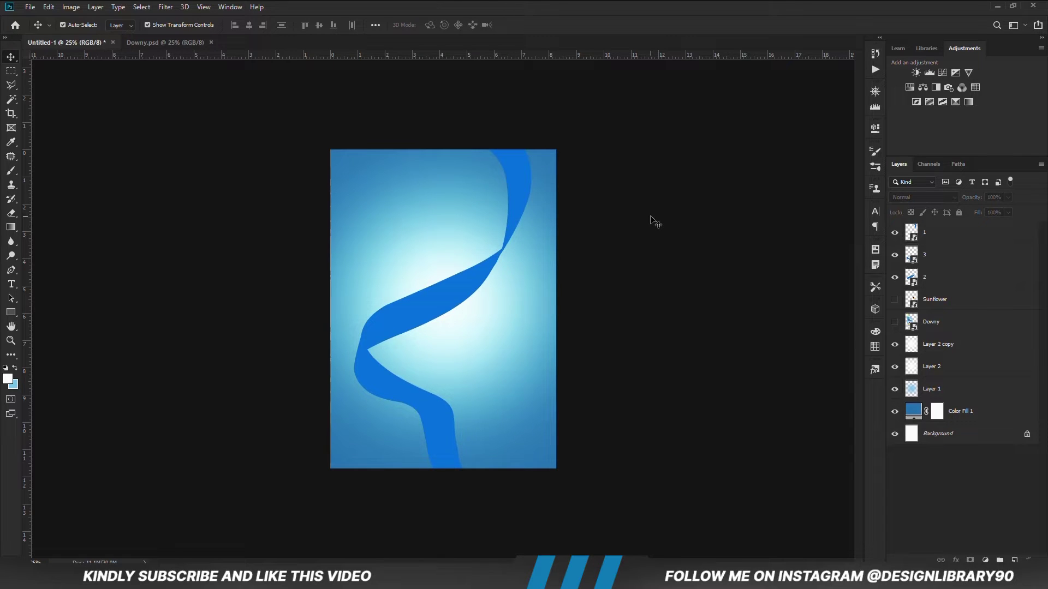
Show the Downy layer, place it above the ribbon layers and position the bottle in the poster's centre.
left_click(895, 322)
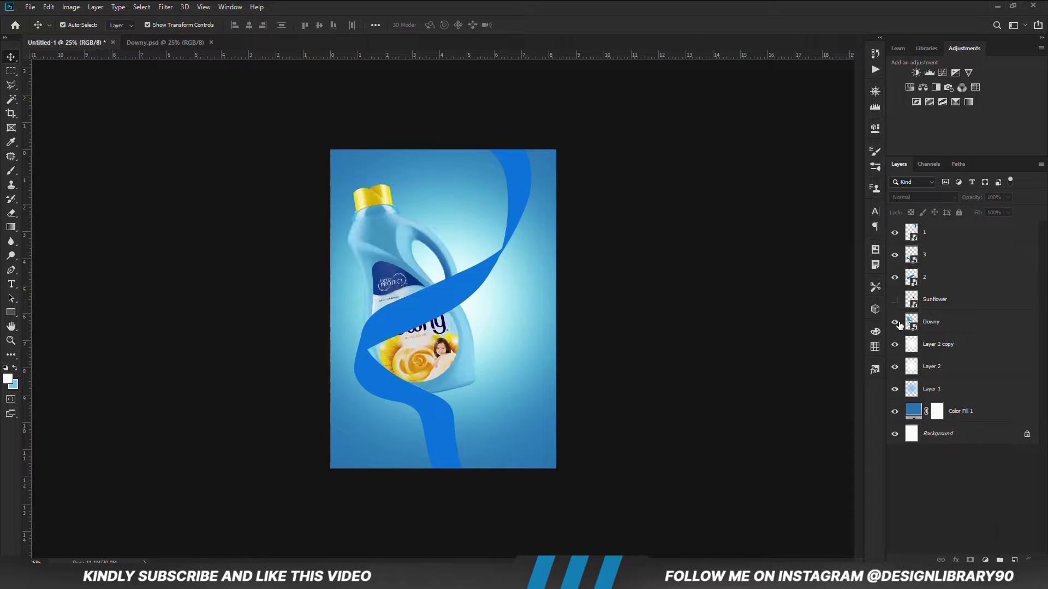
left_click_drag(950, 327, 947, 241)
left_click_drag(409, 319, 441, 341)
key("Left")
left_click(589, 357)
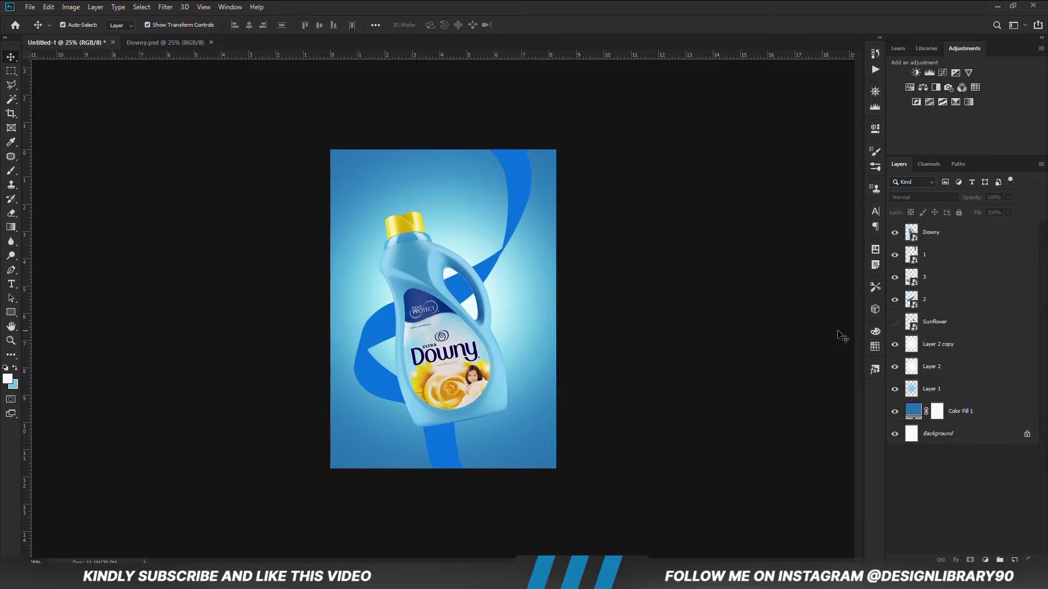
Show the Sunflower layer, place it above the Downy layer and position the flower over the upper ribbon joint.
left_click(894, 321)
left_click_drag(934, 323, 914, 243)
left_click_drag(497, 279, 517, 248)
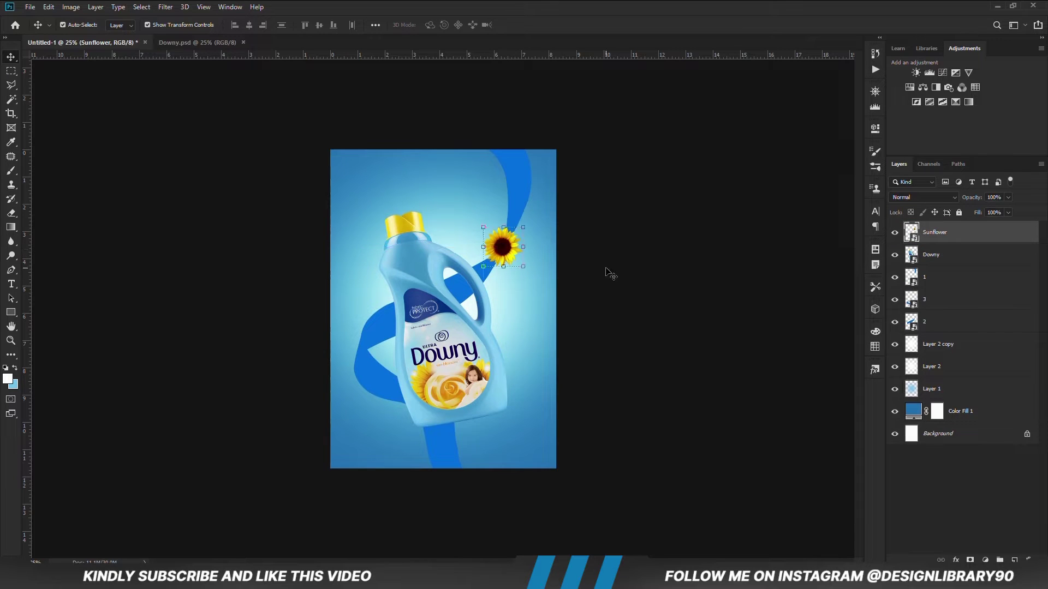
left_click(669, 283)
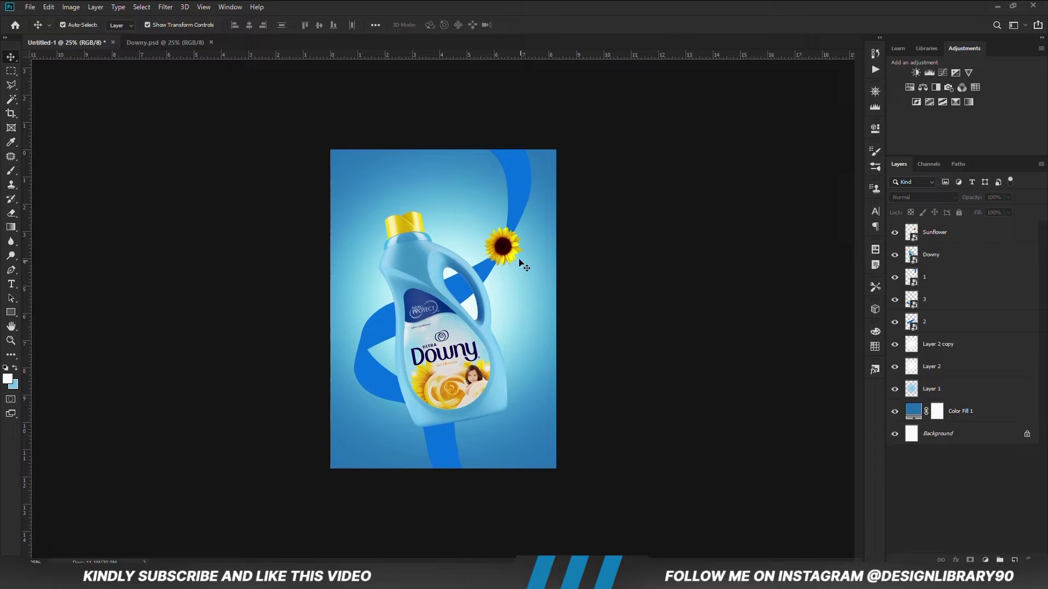
Duplicate the sunflower and place the copy to the left of the bottle's neck.
left_click(502, 254)
key("ctrl+j")
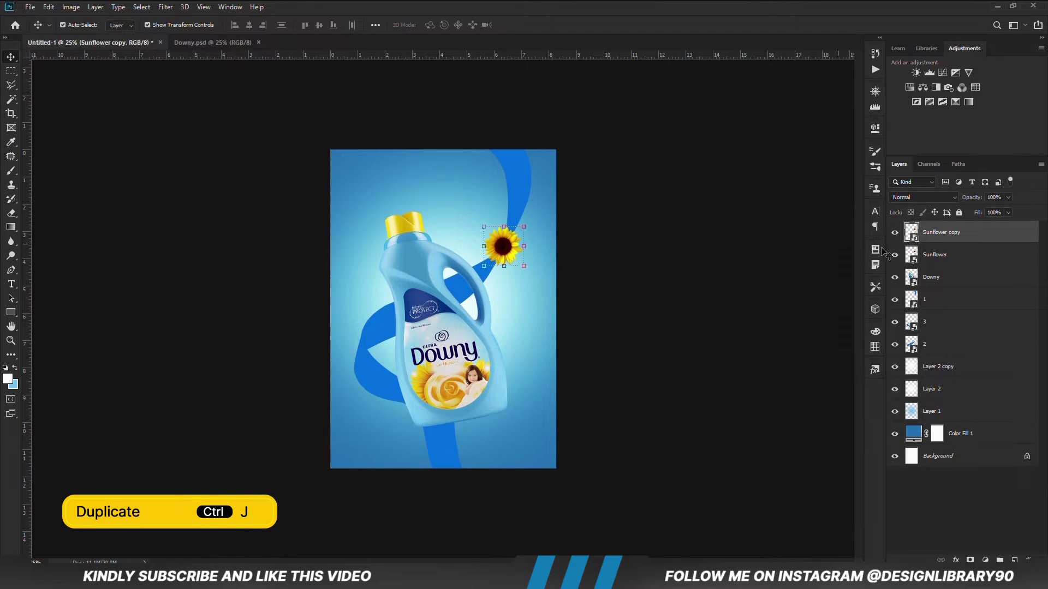
left_click_drag(489, 249, 350, 262)
Distort the sunflower copy beside the bottle's neck into a narrower, angled flower and shift it slightly left.
key("ctrl+t")
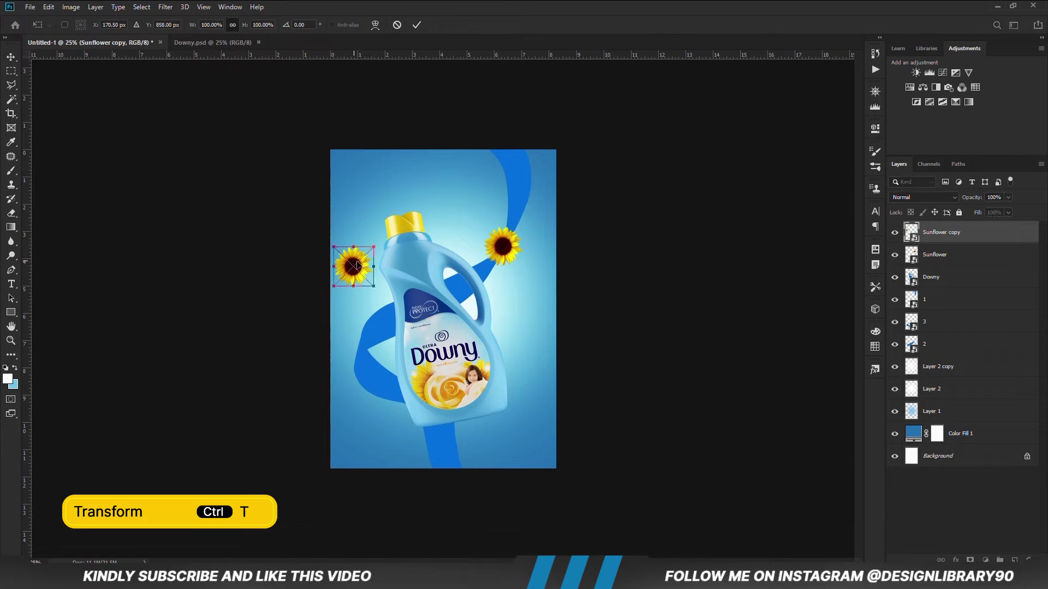
right_click(354, 268)
left_click(382, 332)
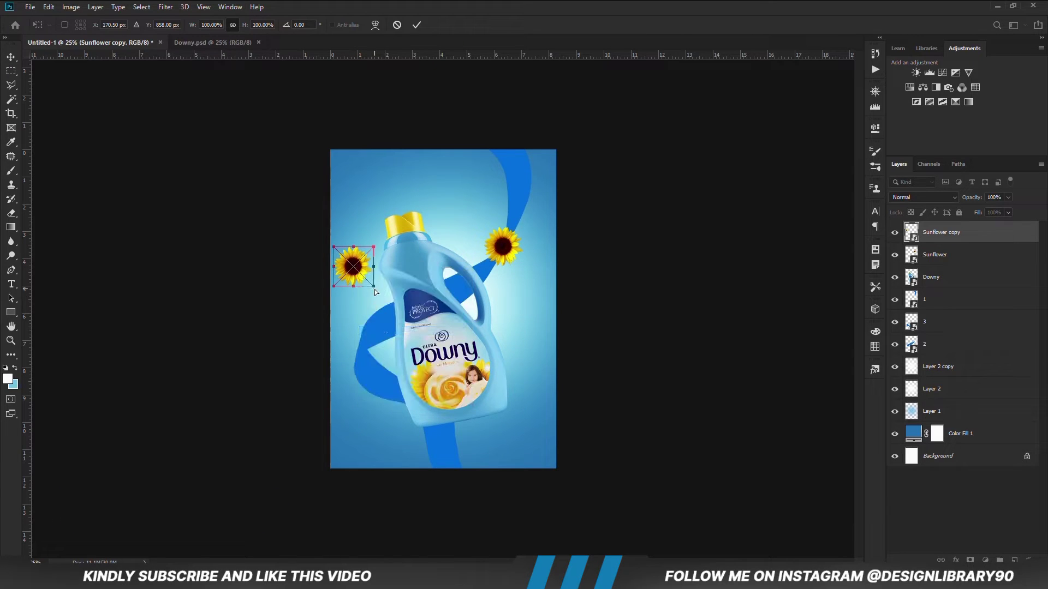
left_click_drag(374, 286, 345, 295)
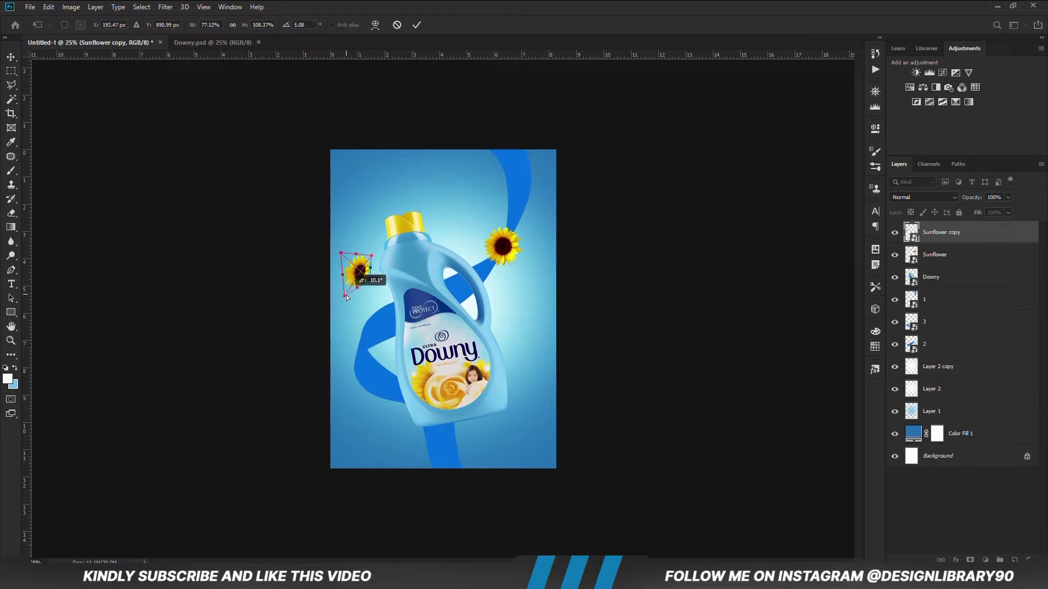
left_click_drag(340, 254, 344, 257)
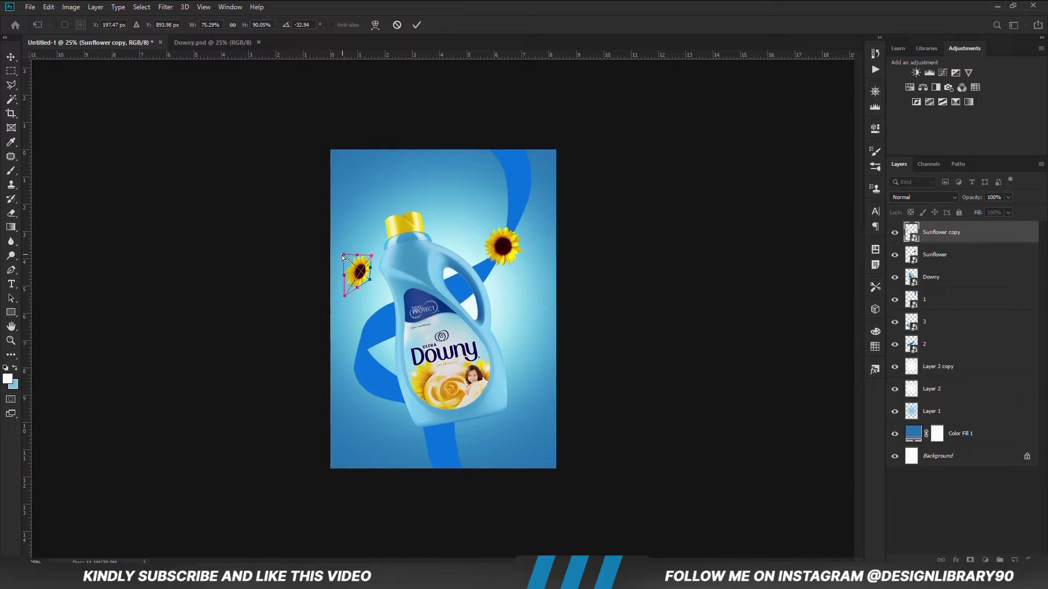
key("Return")
left_click_drag(360, 277, 353, 281)
Duplicate the original sunflower onto the bottle's lower-left corner, scaled to 86.98% and rotated to -44.96 degrees.
left_click(519, 252)
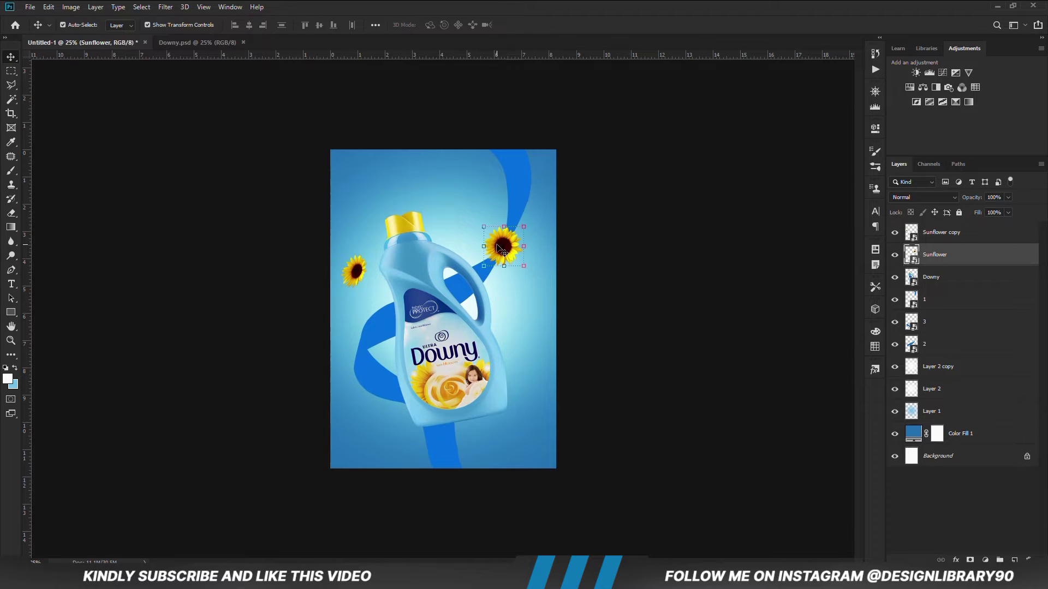
key("ctrl+j")
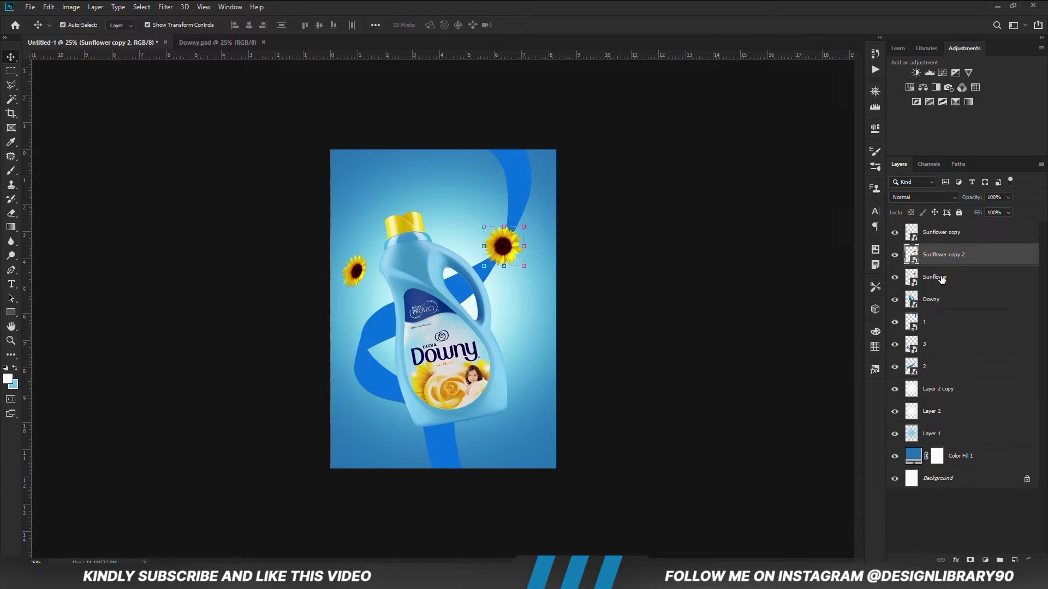
left_click_drag(480, 249, 401, 409)
key("ctrl+t")
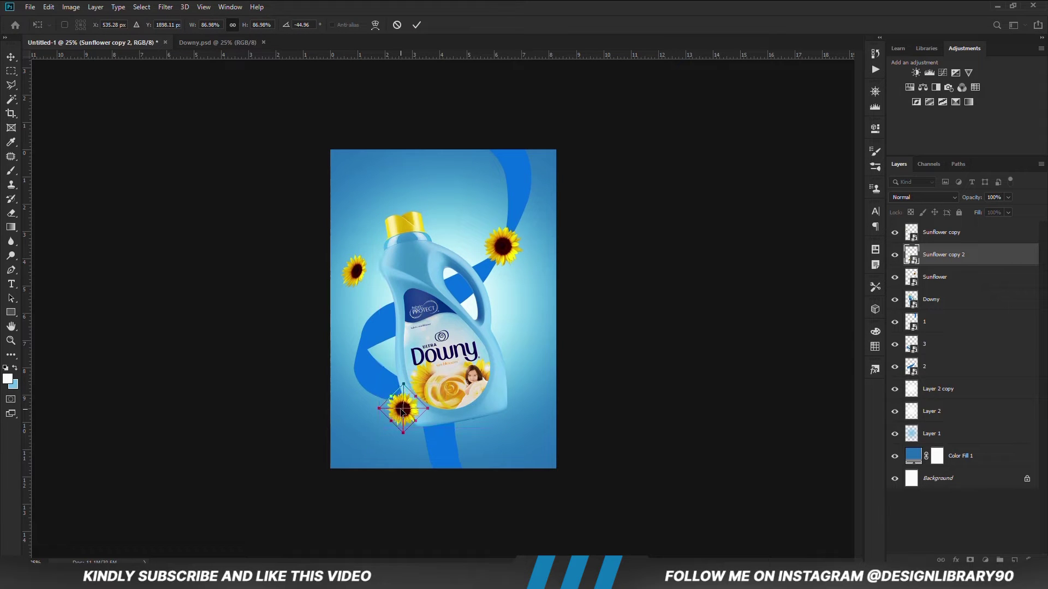
key("Return")
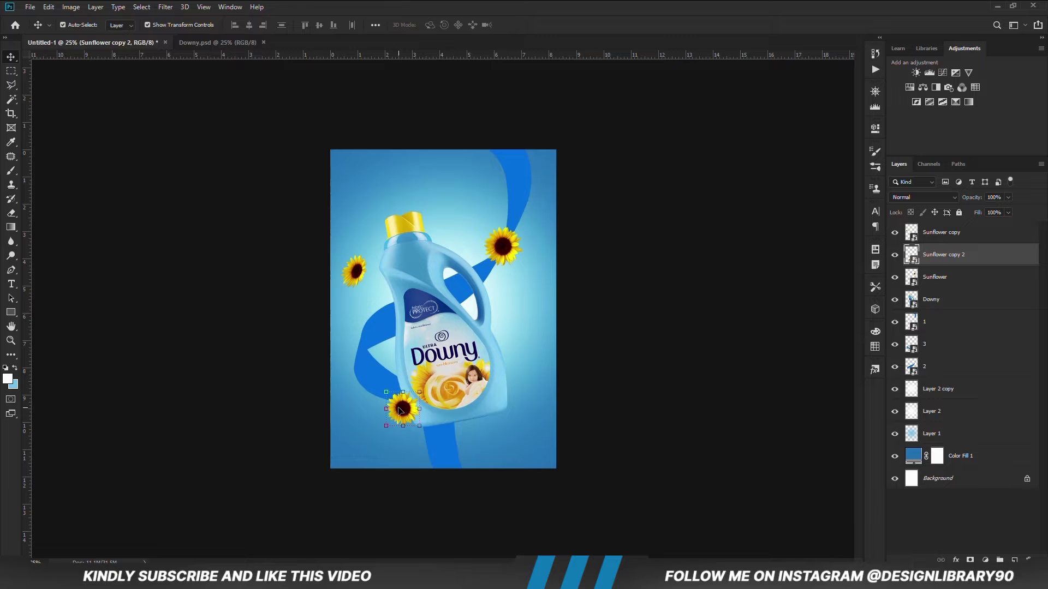
Distort the sunflower at the bottle's lower-left corner by pulling its left corner slightly inward.
key("ctrl+t")
right_click(389, 420)
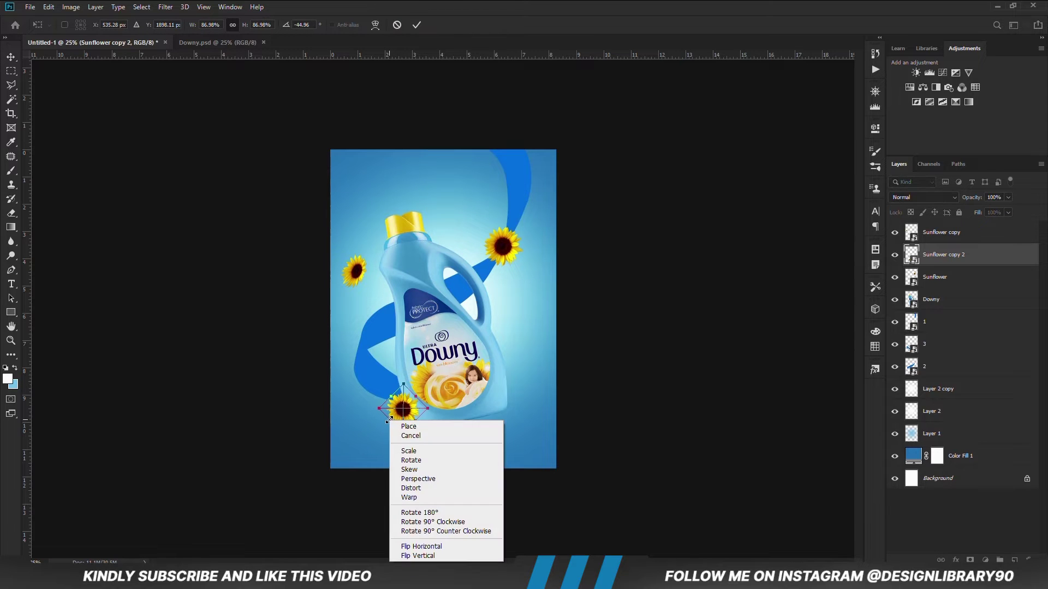
left_click(410, 488)
left_click_drag(378, 409, 384, 413)
key("Return")
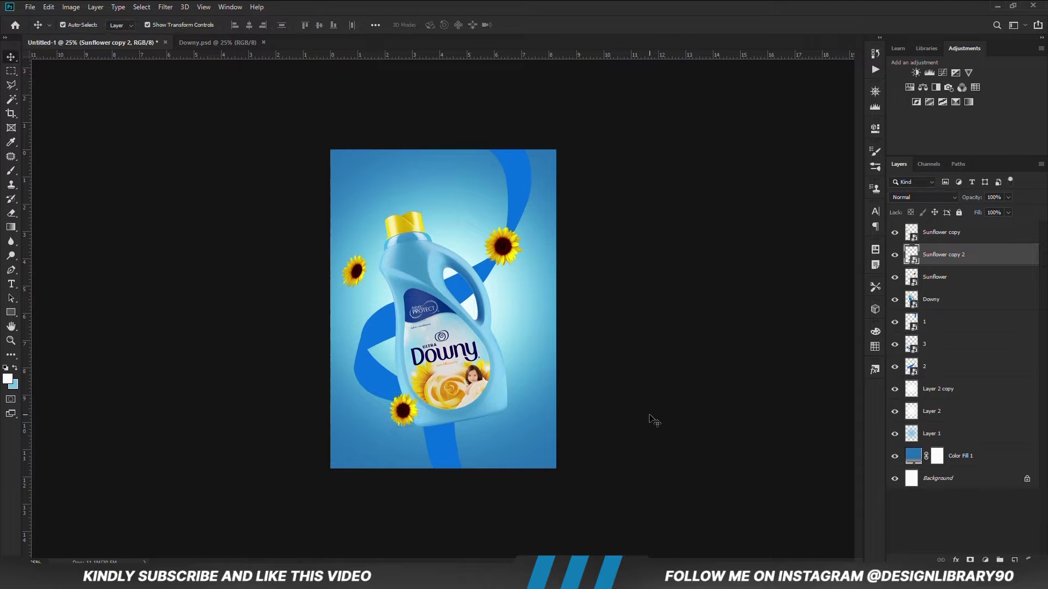
left_click(647, 420)
Shift the Downy bottle slightly left.
left_click(472, 373)
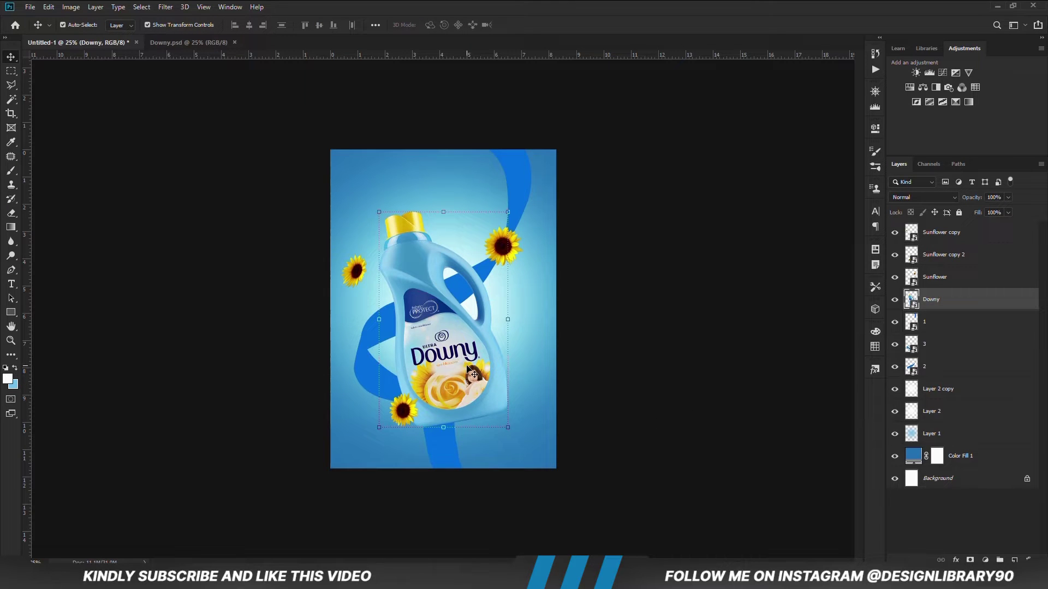
left_click_drag(467, 367, 465, 367)
left_click(579, 415)
left_click(461, 381)
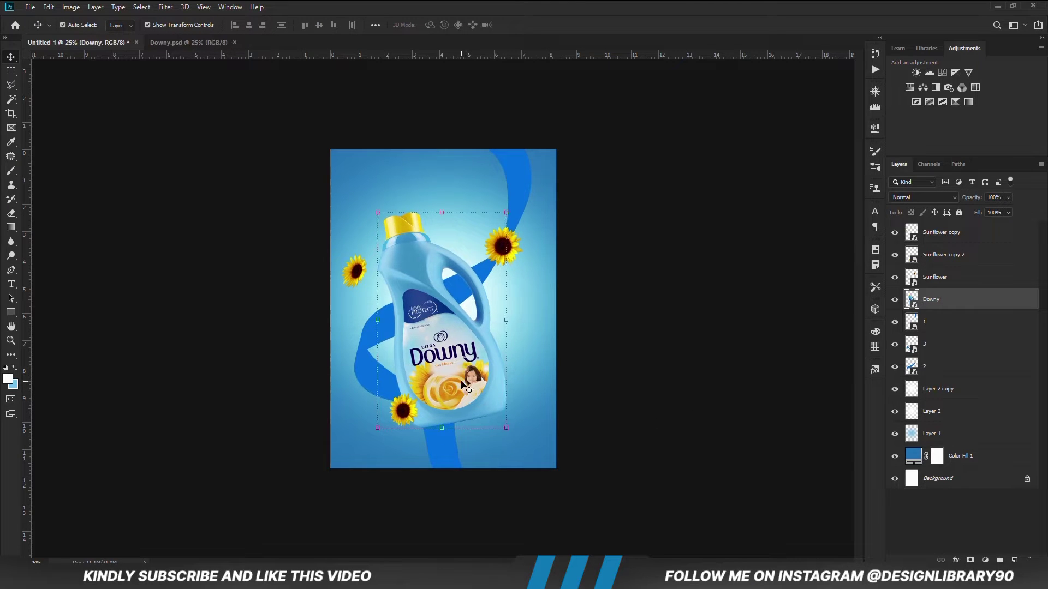
Add a Curves adjustment above all layers, pull the lower curve down to darken the poster, and set its opacity to 85%.
left_click(632, 405)
left_click(985, 560)
left_click(984, 420)
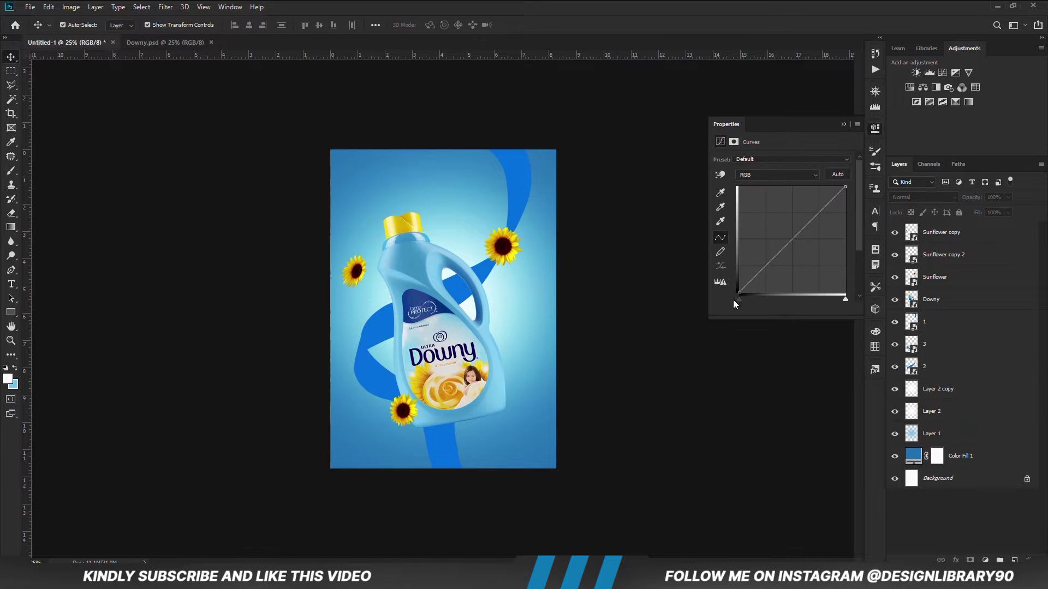
left_click(758, 278)
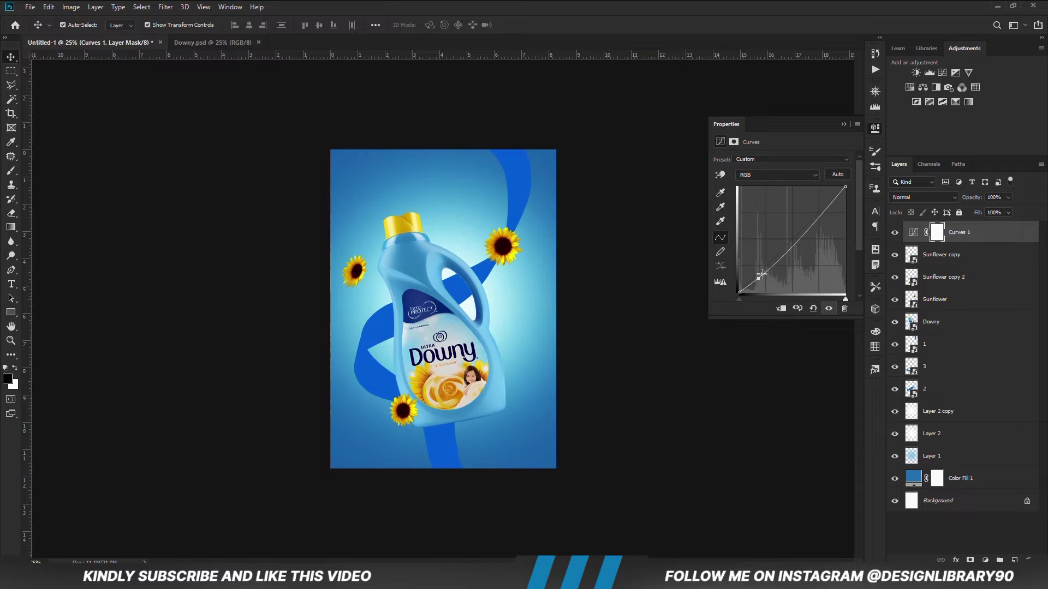
left_click_drag(769, 274, 772, 271)
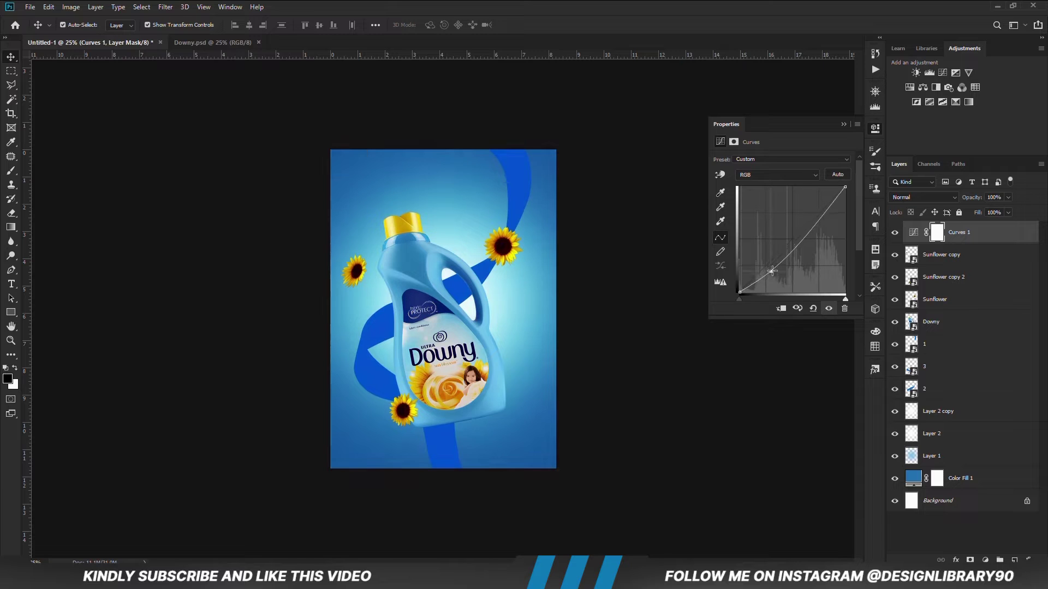
left_click(843, 125)
left_click(894, 232)
left_click(894, 233)
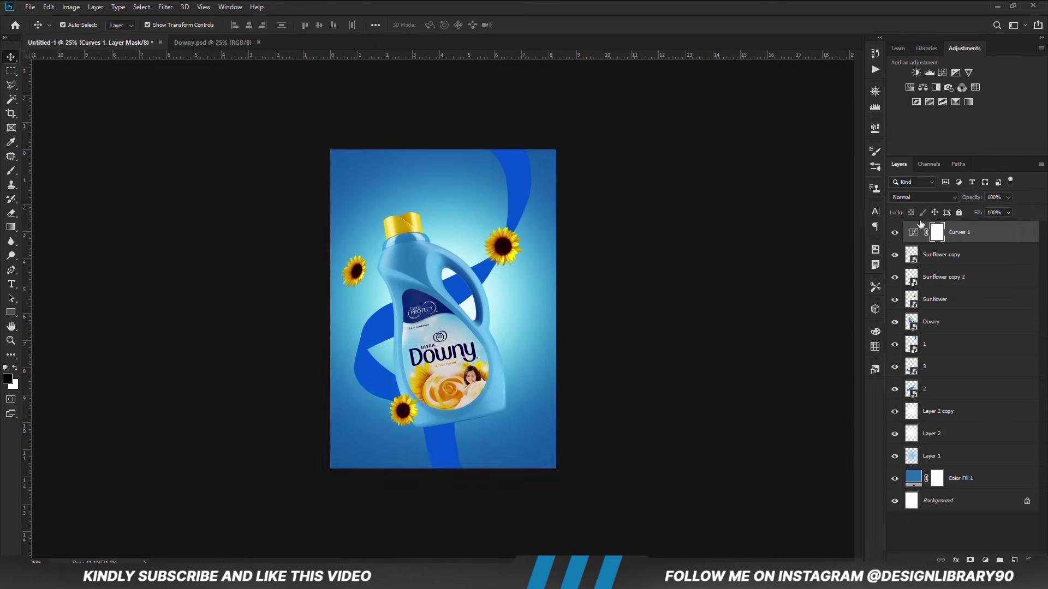
left_click(676, 418)
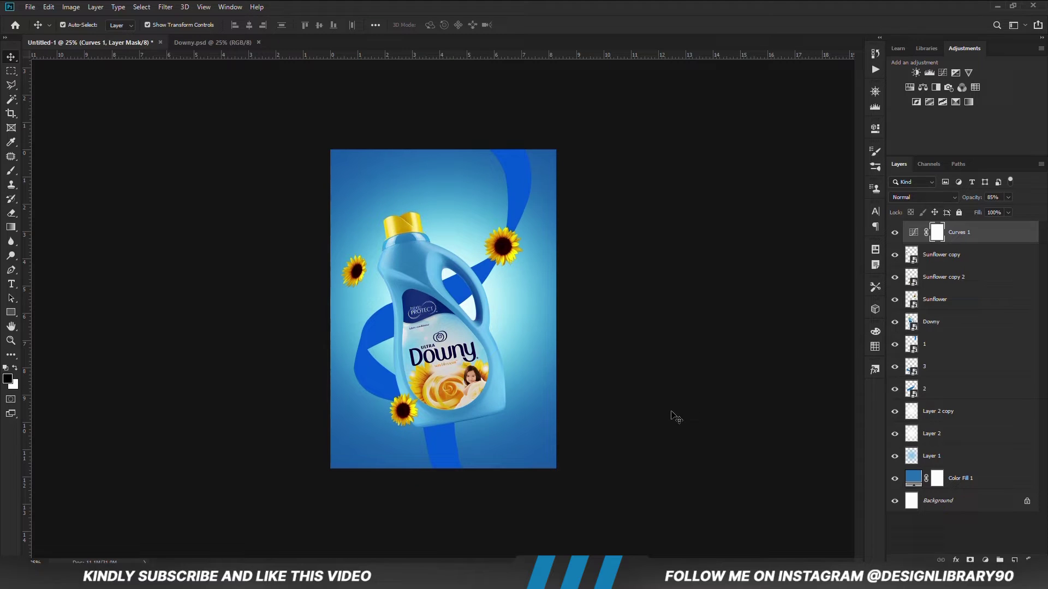
Lower the Downy bottle layer's opacity to 47% so the ribbon behind it shows through.
left_click(472, 371)
left_click(894, 322)
left_click(894, 323)
left_click_drag(994, 211, 984, 210)
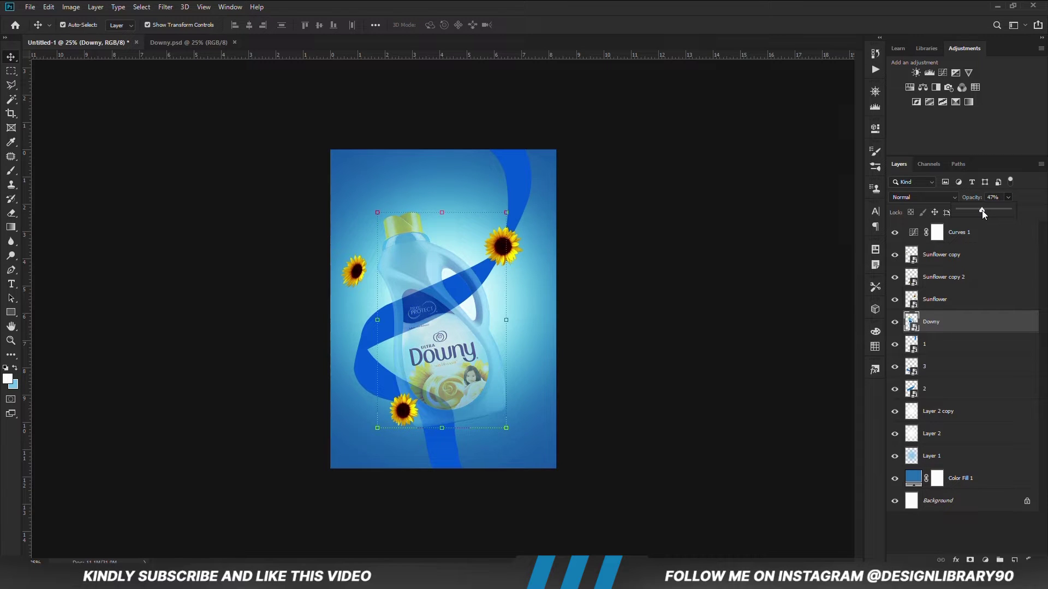
left_click(698, 391)
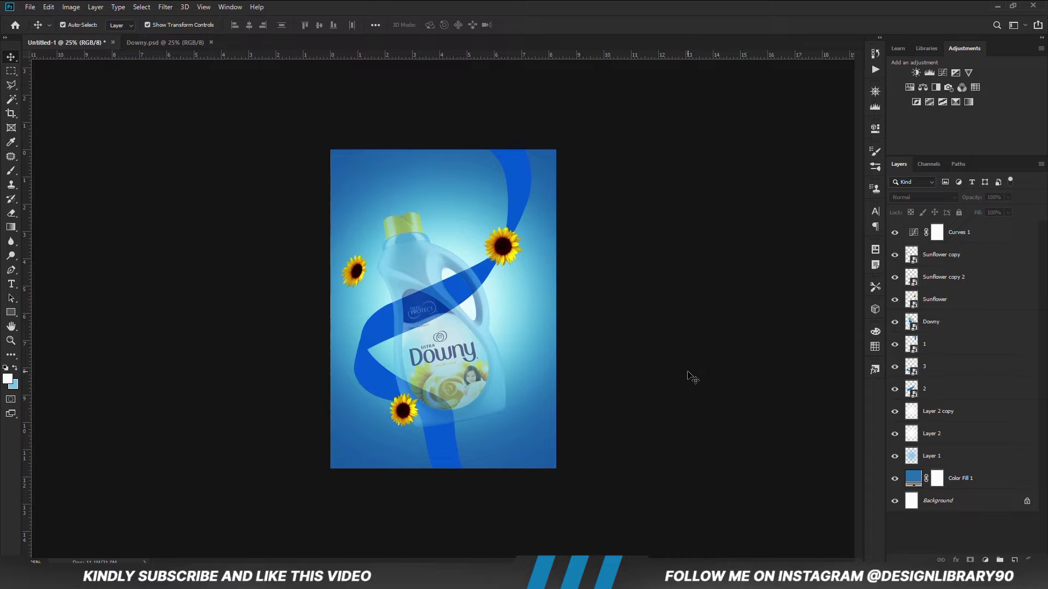
Identify the ribbon layer crossing the bottle's handle and add a layer mask to the Downy bottle layer.
left_click(933, 375)
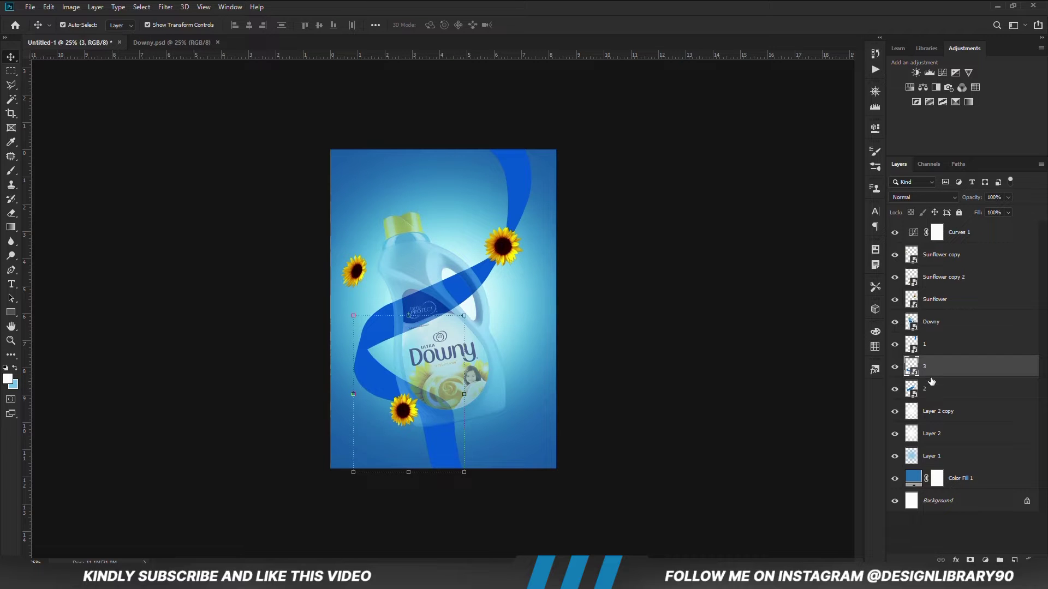
left_click(915, 388)
left_click(894, 391)
left_click(894, 389)
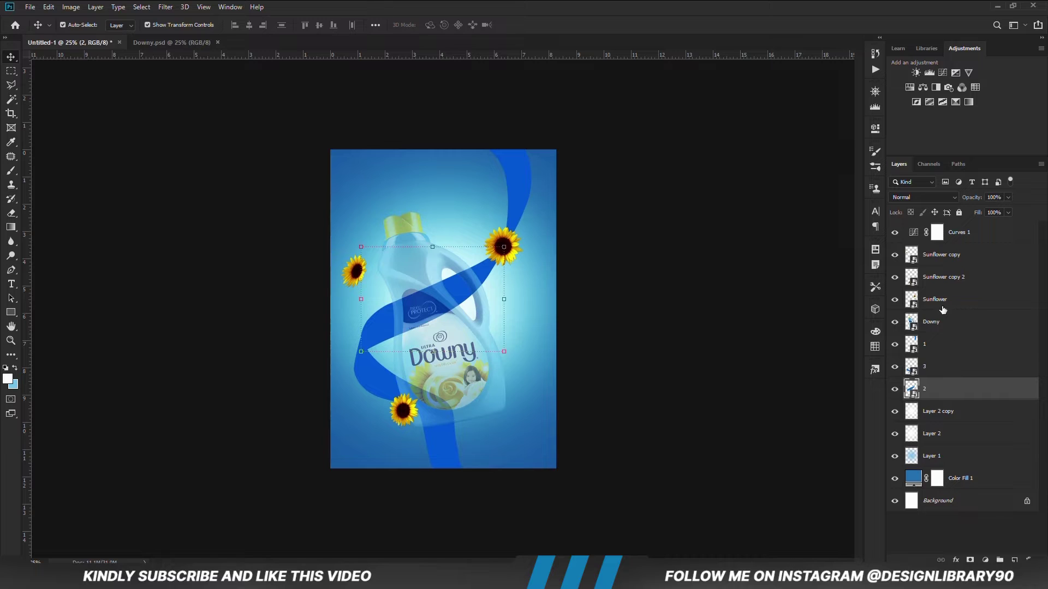
left_click(949, 328)
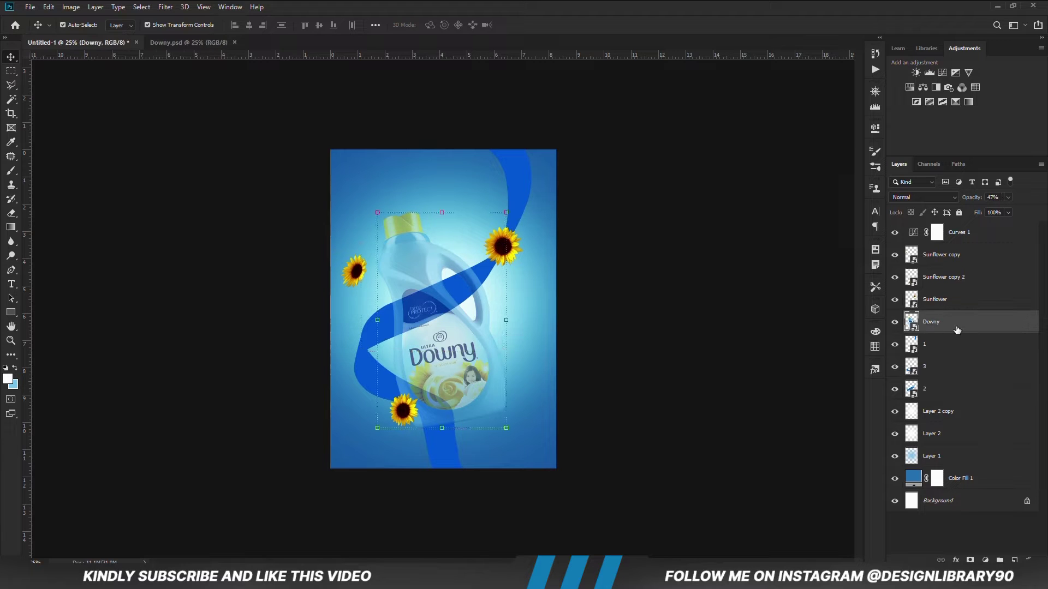
left_click(970, 559)
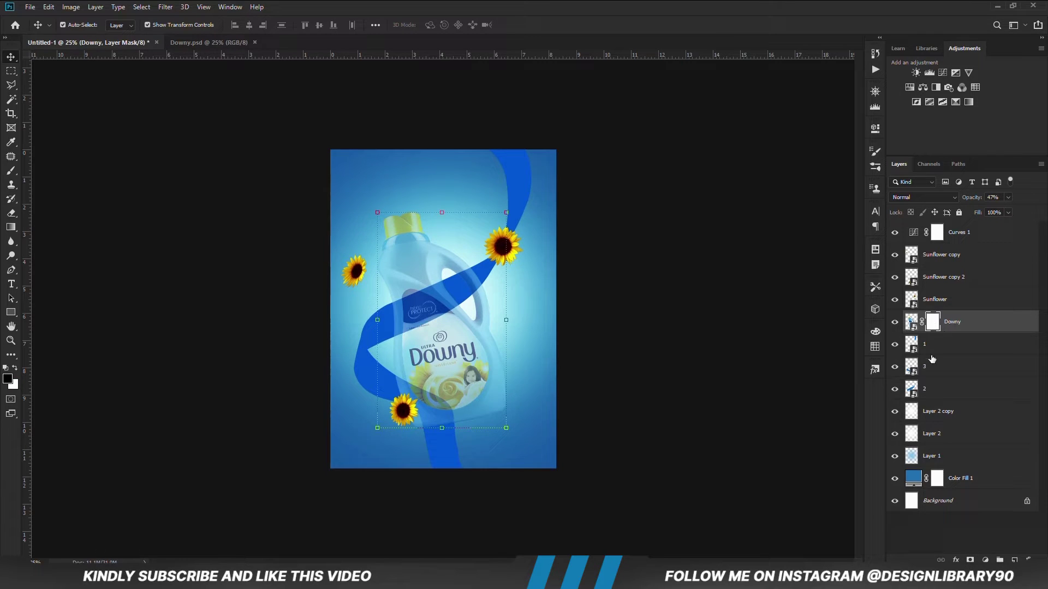
Load the outline of ribbon layer 2 as a selection and make the Downy layer's mask active.
left_click(931, 393)
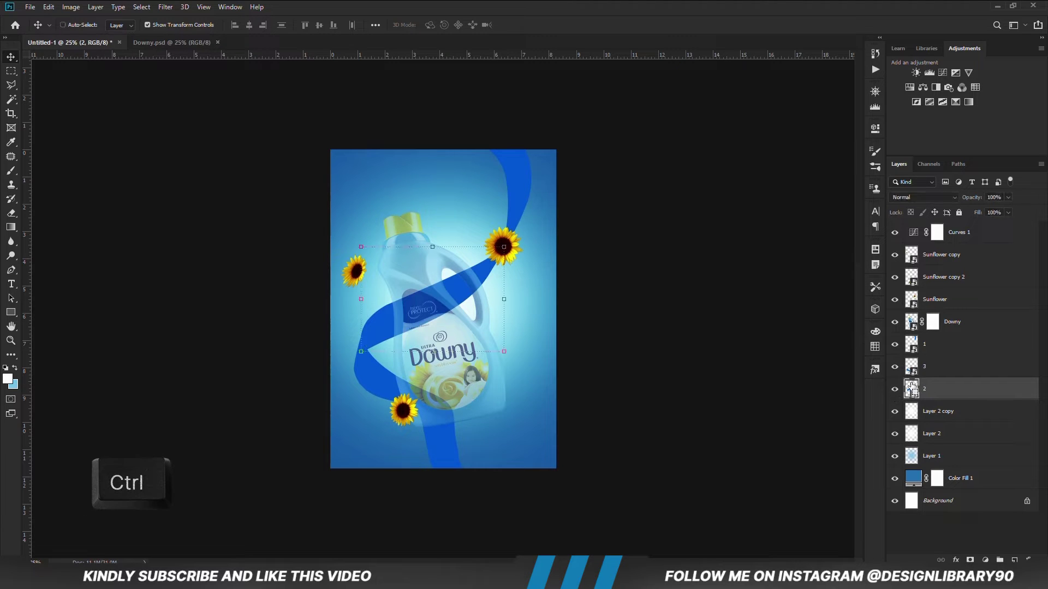
left_click(911, 388, "ctrl")
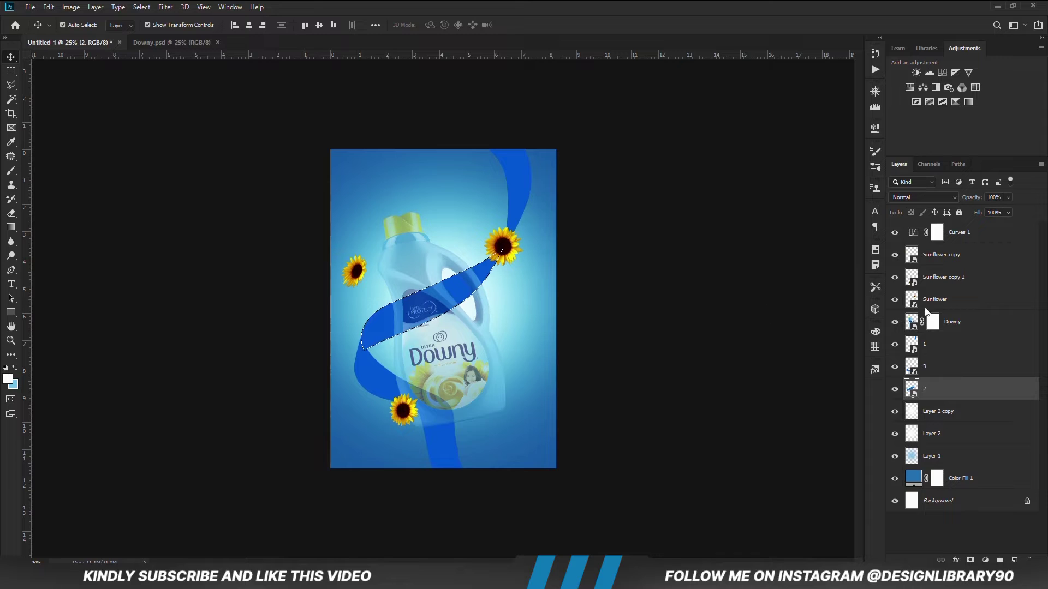
left_click(930, 328)
left_click(931, 324)
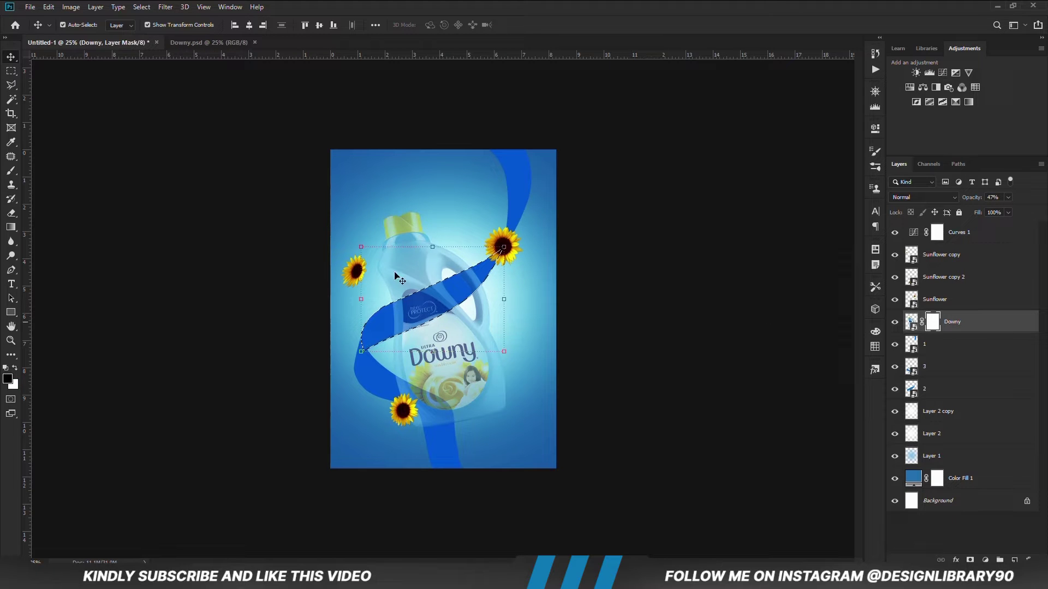
Set the Brush to full hardness and reduce its size to 200 px.
right_click(10, 171)
left_click(60, 170)
right_click(420, 260)
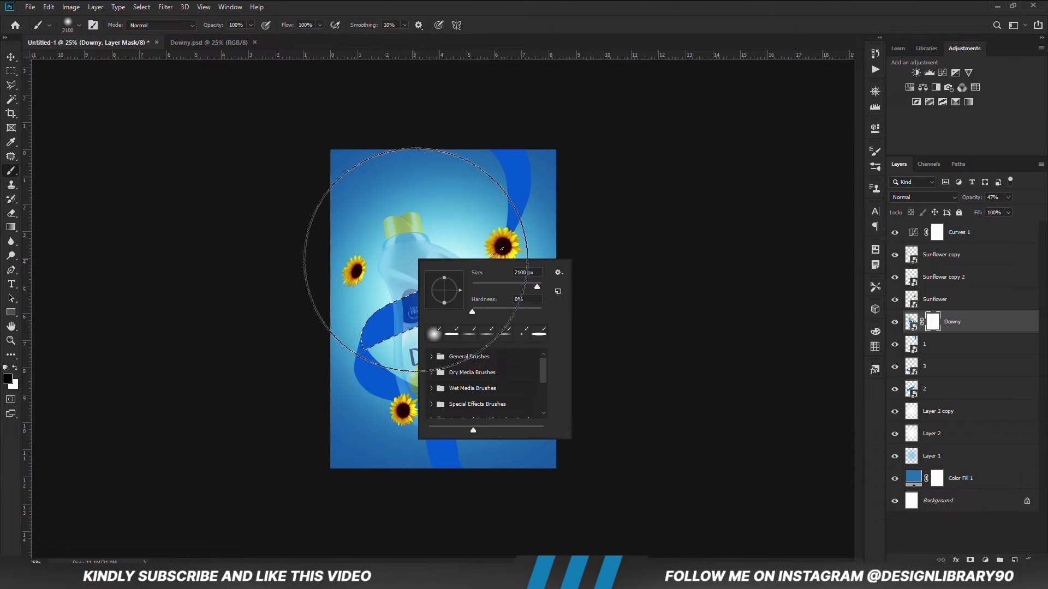
left_click_drag(472, 311, 540, 311)
key("Return")
key("[")
key("bracketleft")
key("bracketleft")
key("bracketleft")
key("bracketleft")
key("bracketleft")
key("bracketleft")
key("bracketleft")
key("bracketleft")
key("bracketleft")
key("bracketleft")
key("bracketleft")
key("bracketleft")
key("bracketleft")
key("bracketleft")
key("bracketleft")
key("bracketleft")
key("bracketleft")
key("bracketleft")
key("bracketleft")
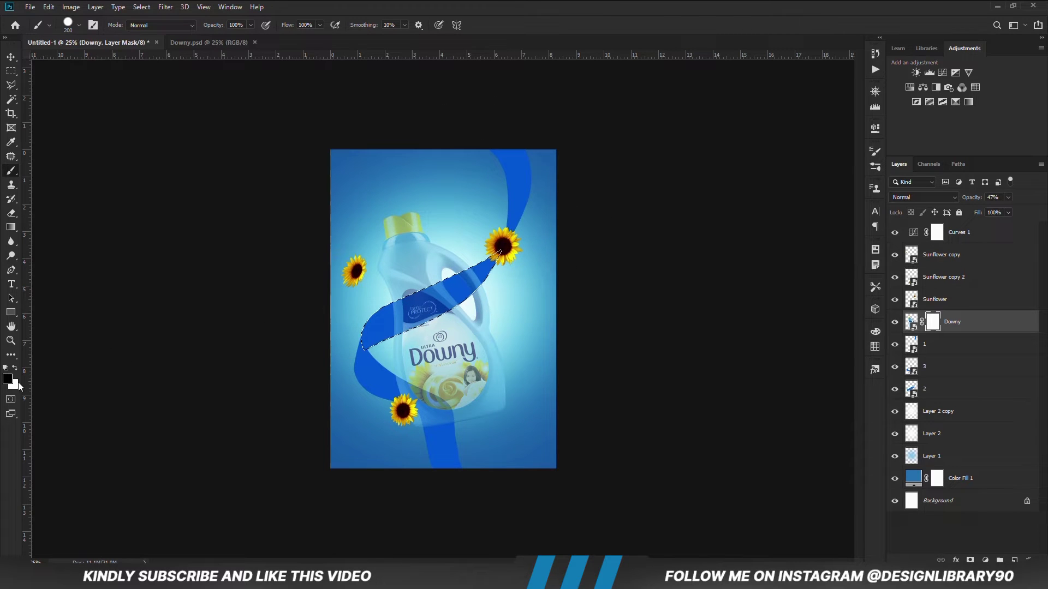
Paint black on the Downy mask where the ribbon crosses the handle's outer side, deselect, and restore the bottle's opacity to 100%.
mouse_move(481, 289)
left_mouse_down()
mouse_move(467, 278)
mouse_move(485, 267)
mouse_move(461, 283)
mouse_move(484, 263)
left_mouse_up()
key("ctrl+d")
left_click(1008, 197)
left_click_drag(1009, 206, 1043, 210)
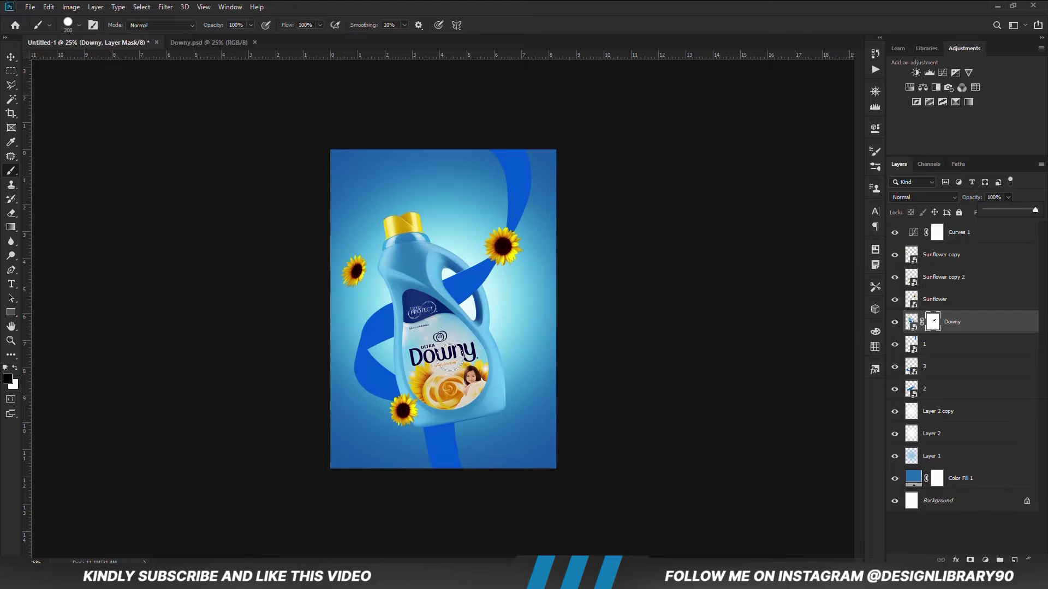
key("v")
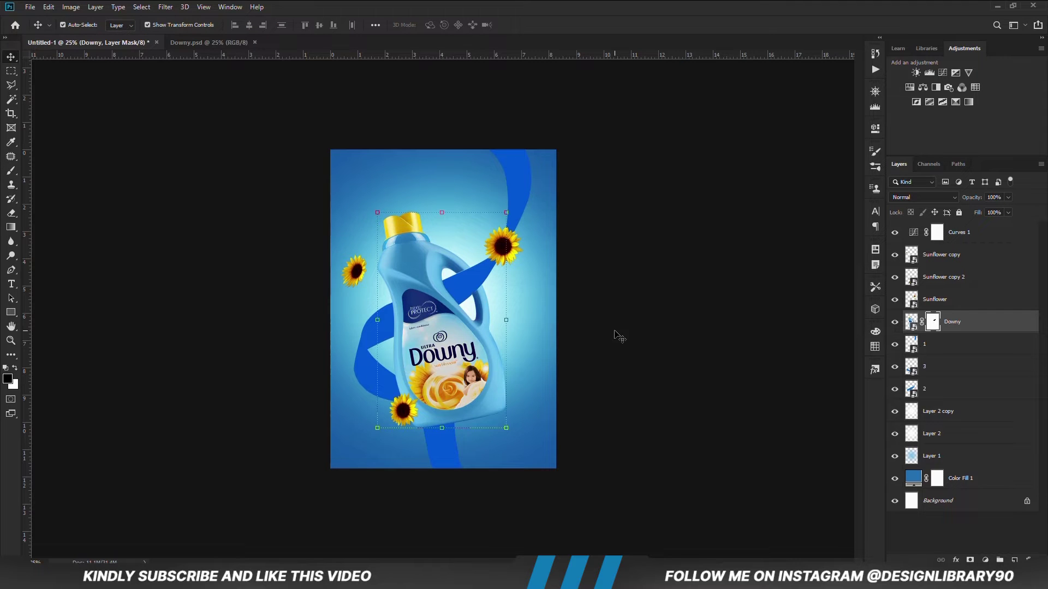
left_click(210, 413)
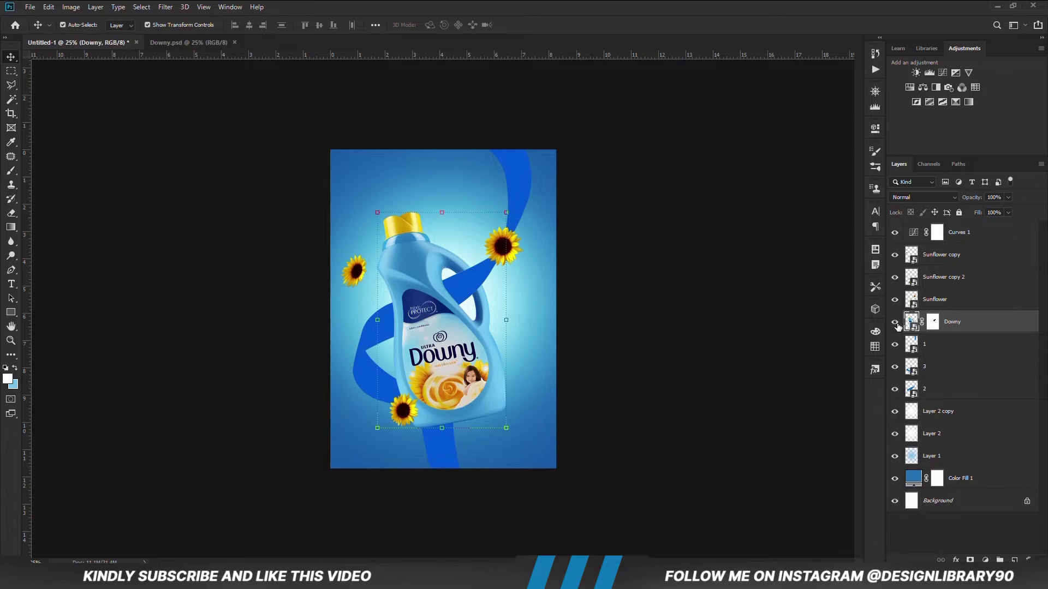
Add a Curves adjustment clipped to the Downy bottle and pull the lower curve down to darken it slightly.
left_click(895, 322)
left_click(894, 322)
left_click(985, 559)
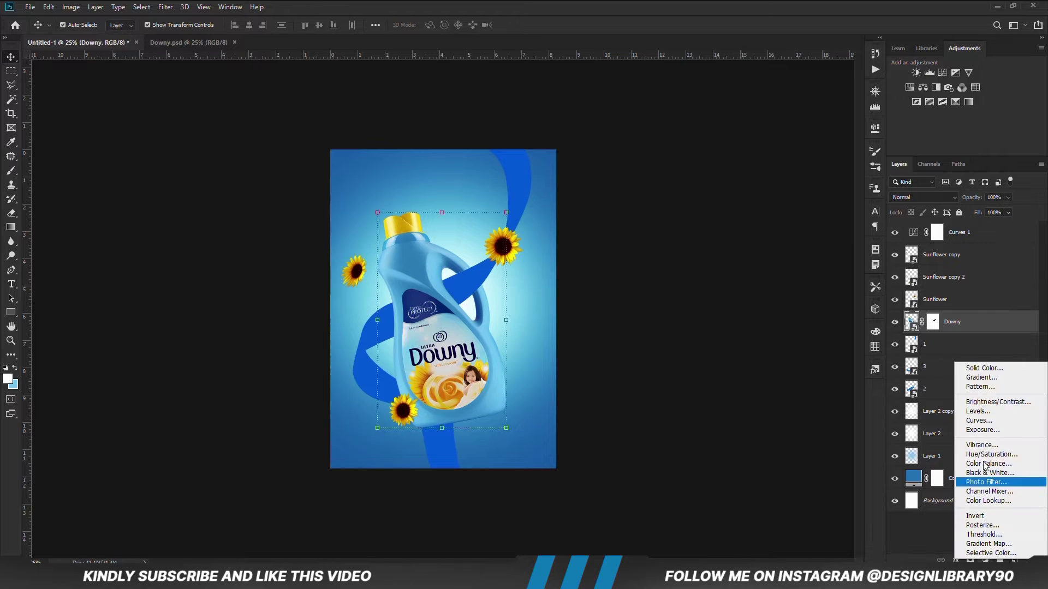
left_click(985, 420)
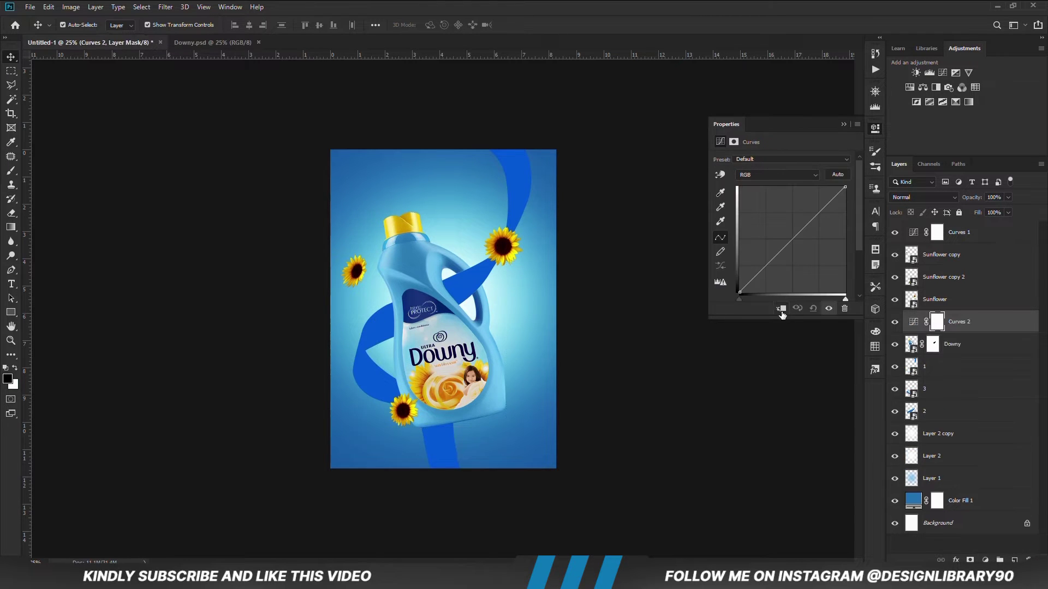
left_click(780, 308)
left_click_drag(760, 270, 765, 273)
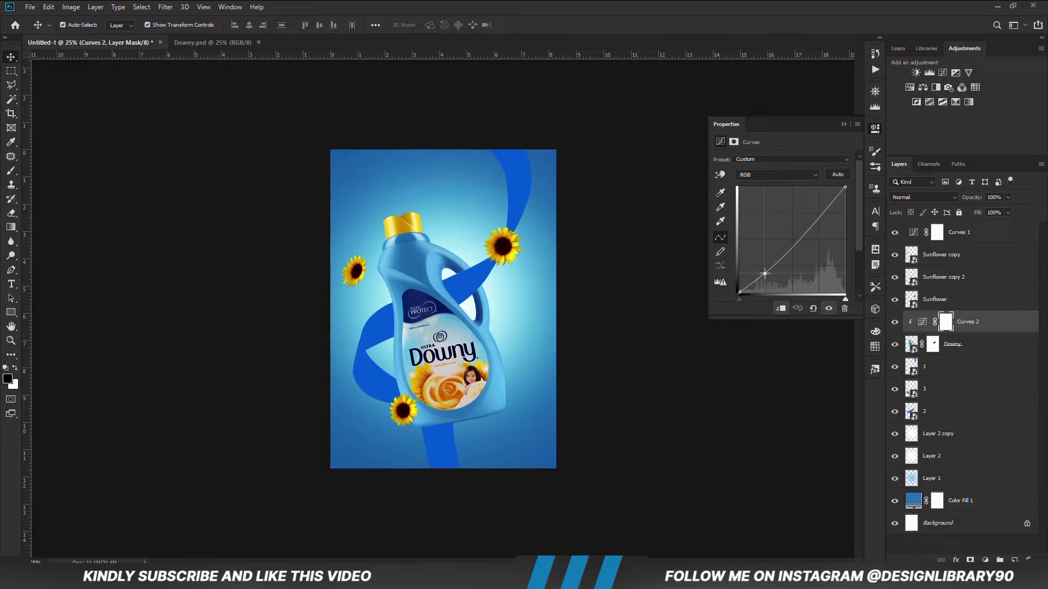
left_click(844, 124)
left_click(894, 322)
left_click(894, 322)
Add an Exposure adjustment of +1.11 clipped to the bottle and invert its mask to black.
left_click(985, 561)
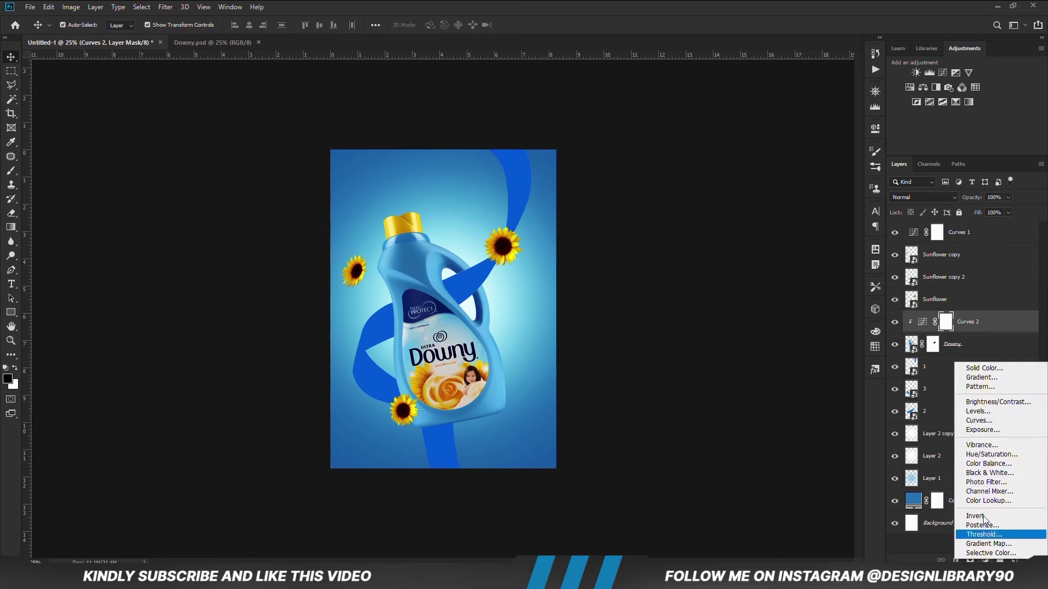
left_click(990, 430)
left_click(780, 309)
left_click_drag(782, 187, 792, 187)
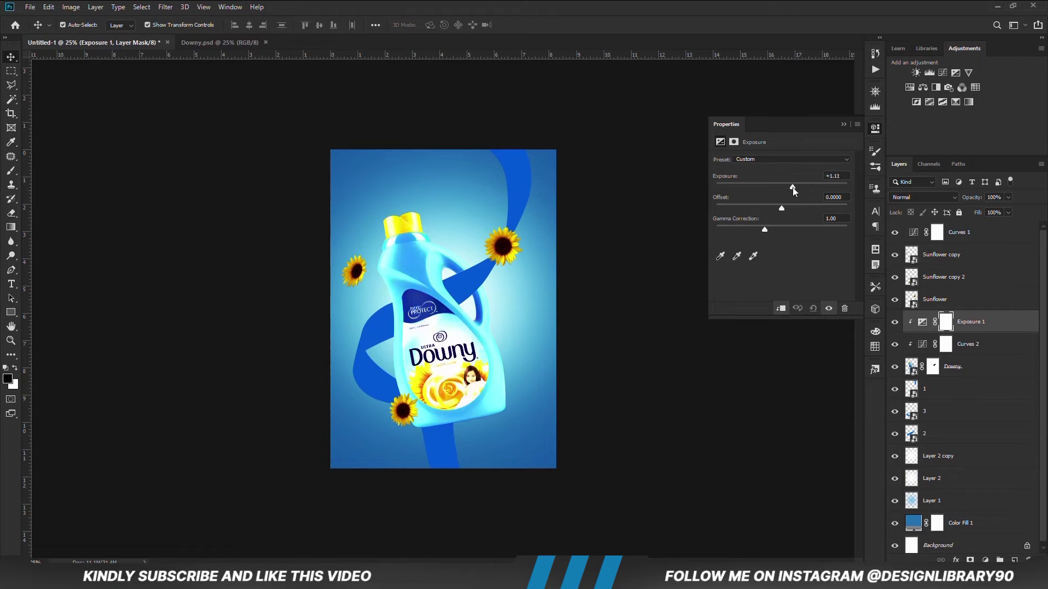
left_click(843, 124)
key("ctrl+i")
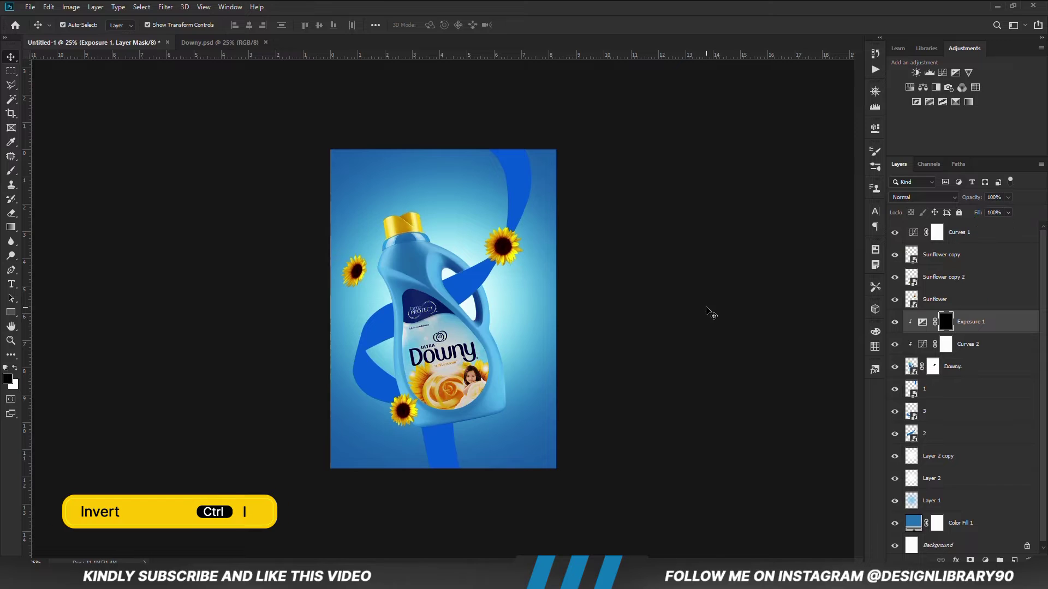
Set up a soft brush at 18% opacity with white as the foreground colour.
key("b")
right_click(521, 315)
left_click_drag(581, 357, 595, 371)
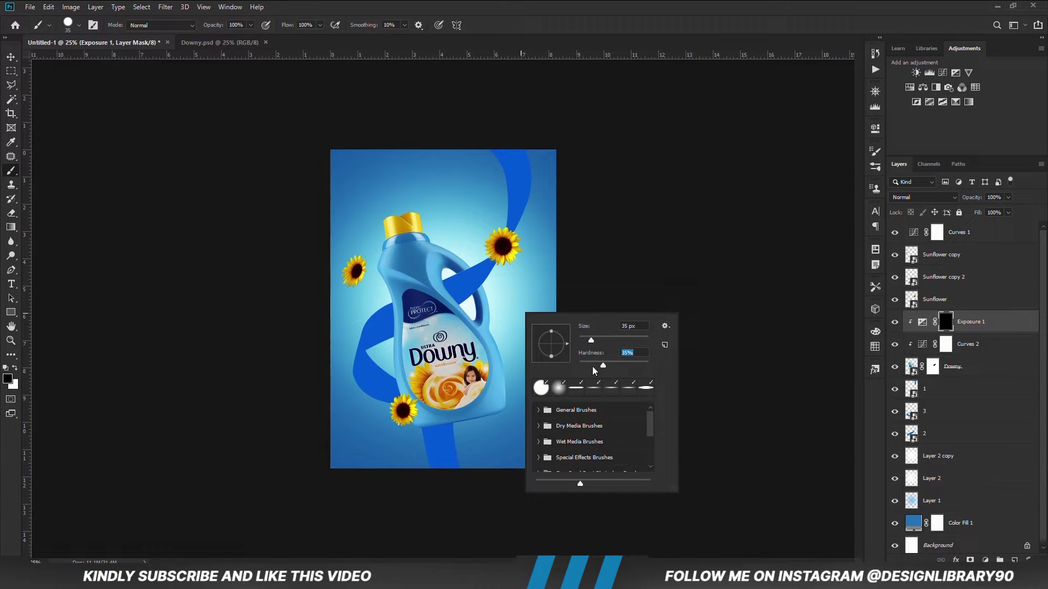
key("Return")
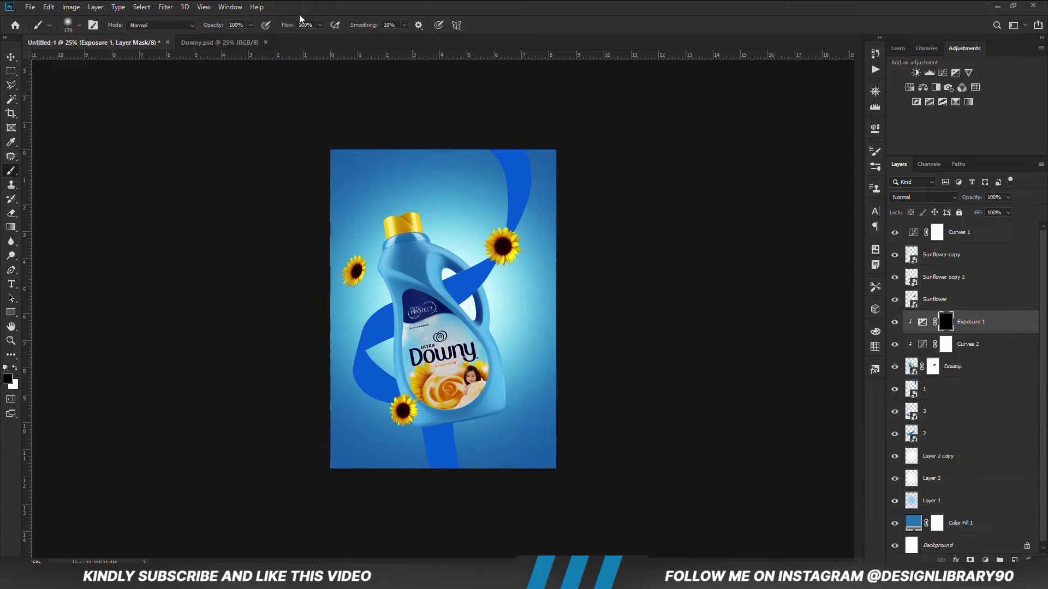
left_click(251, 25)
left_click_drag(253, 38, 210, 37)
key("Return")
left_click(15, 369)
Resize the brush to 300 px and paint highlights along the bottle's edges on the brightening Exposure mask.
key("bracketright")
key("bracketright")
key("bracketright")
key("bracketright")
key("bracketright")
key("bracketright")
key("bracketright")
key("bracketright")
key("bracketright")
key("bracketright")
key("bracketleft")
key("bracketleft")
key("bracketleft")
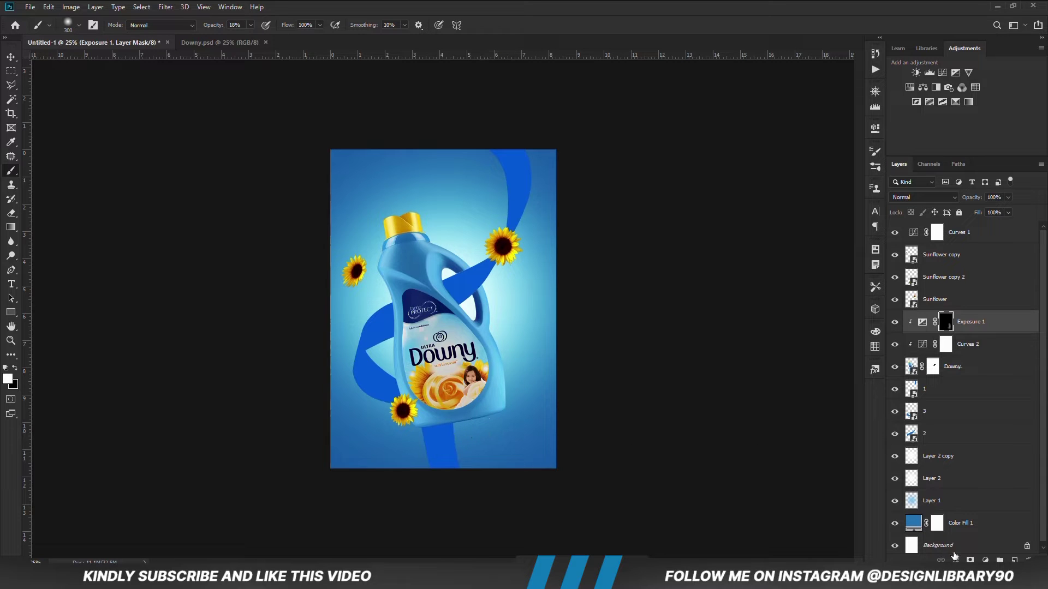
mouse_move(381, 268)
left_mouse_down()
mouse_move(369, 240)
mouse_move(377, 211)
mouse_move(448, 221)
mouse_move(462, 241)
left_mouse_up()
Add a second Exposure adjustment of -3.00 clipped to the bottle and invert its mask to black.
left_click(985, 559)
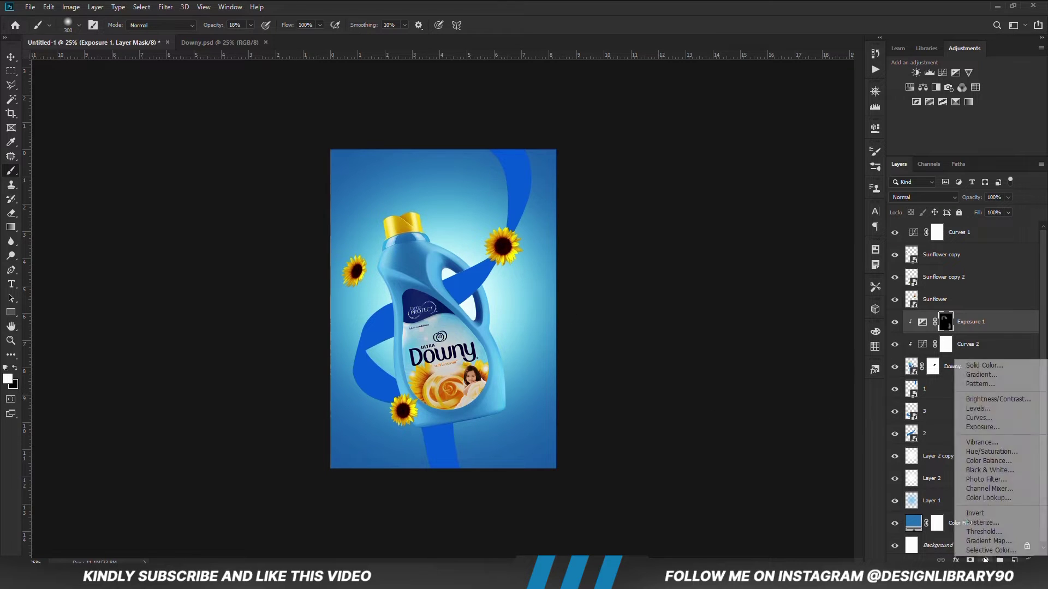
left_click(986, 429)
left_click_drag(781, 187, 753, 187)
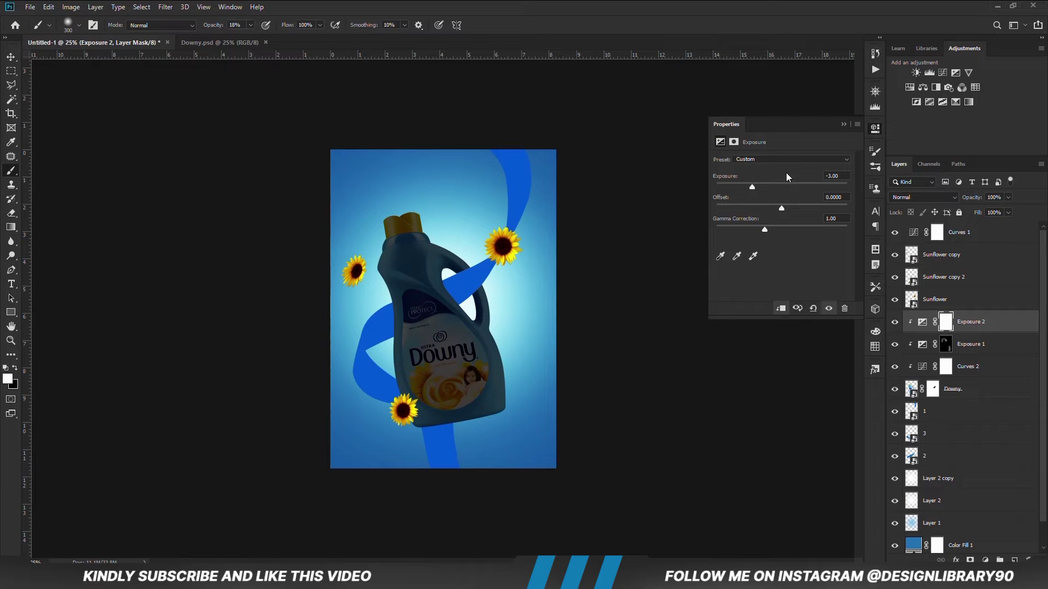
left_click(844, 126)
key("ctrl+i")
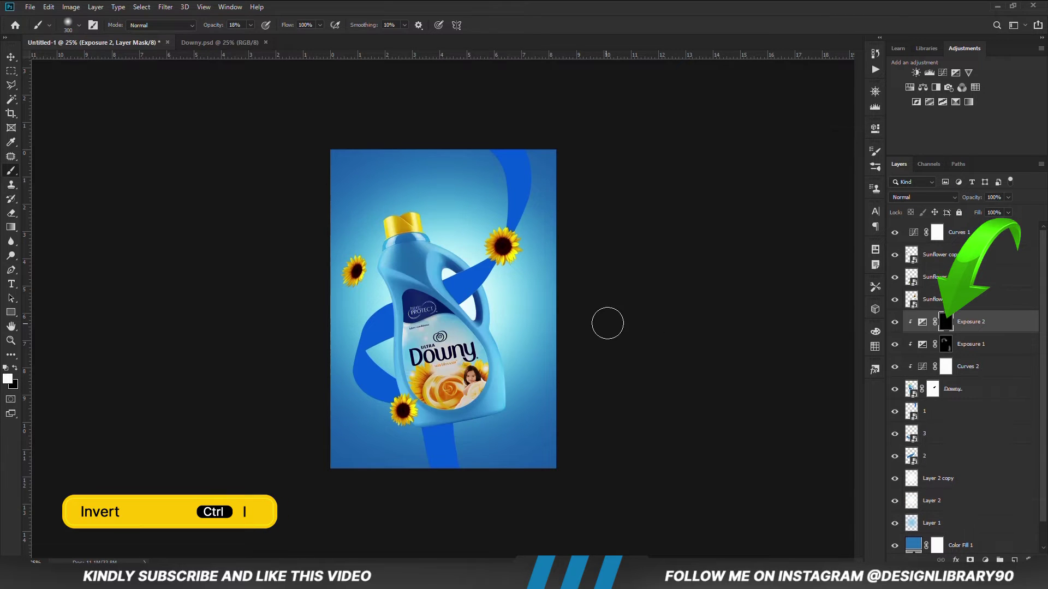
Paint subtle shadows onto the bottle through the darkening Exposure mask, using a soft 250–300 px brush at 6% opacity.
key("bracketleft")
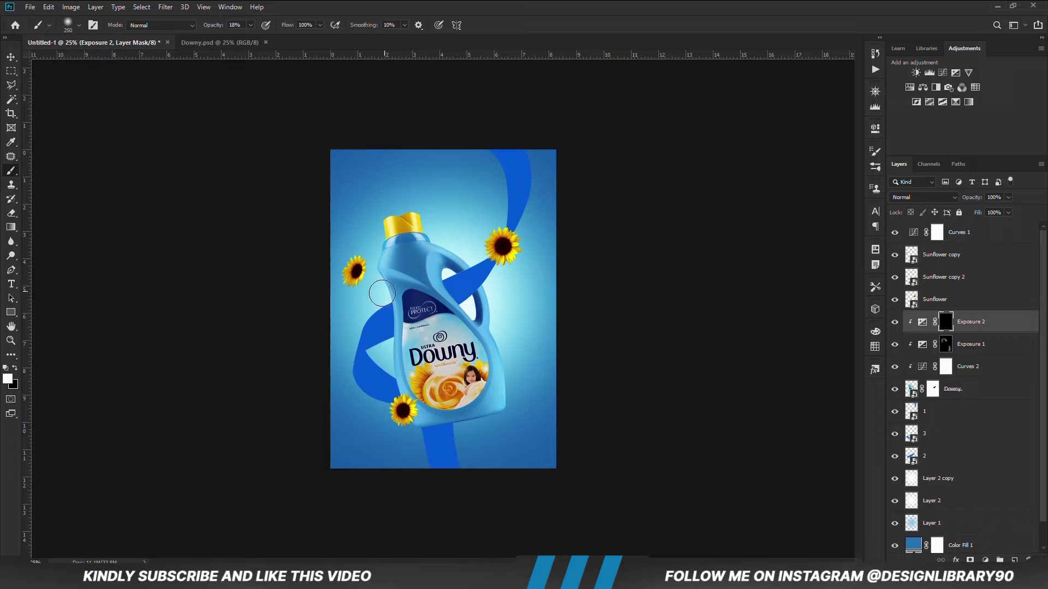
left_click(249, 25)
left_click_drag(250, 36, 242, 36)
left_click(331, 5)
key("bracketright")
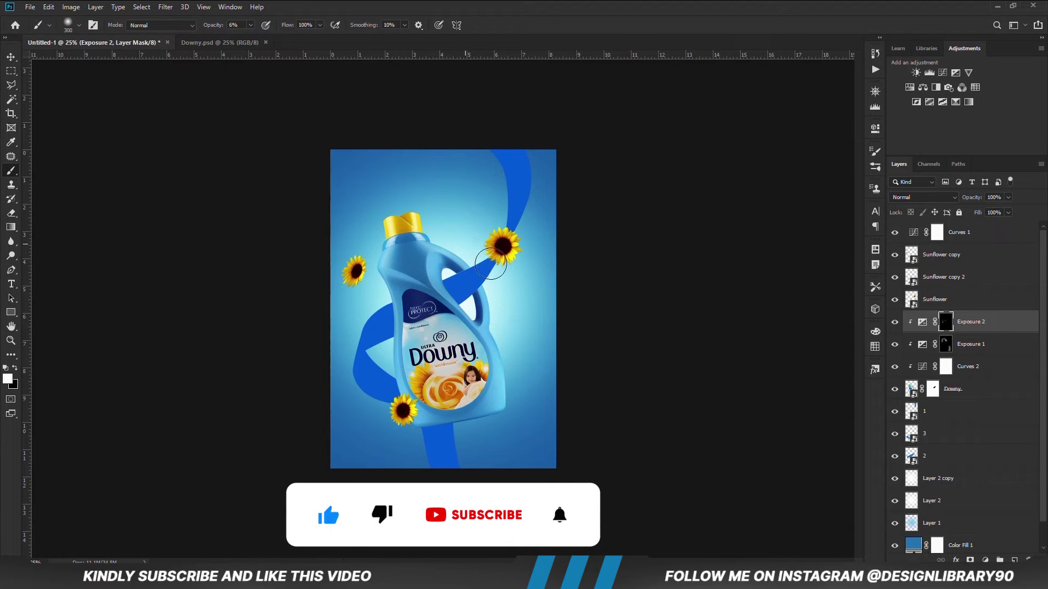
key("bracketleft")
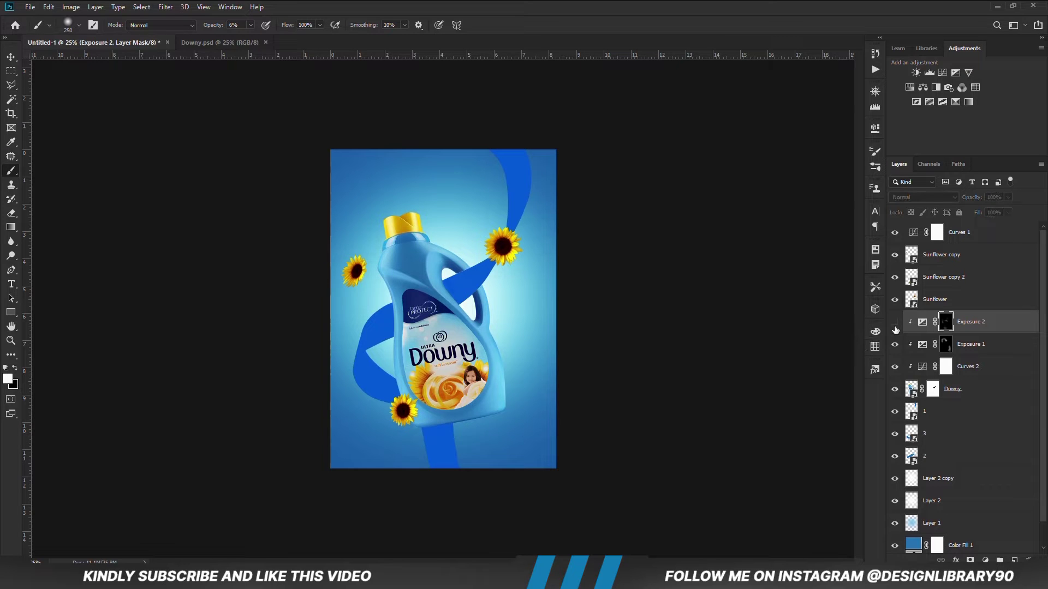
key("v")
left_click(680, 374)
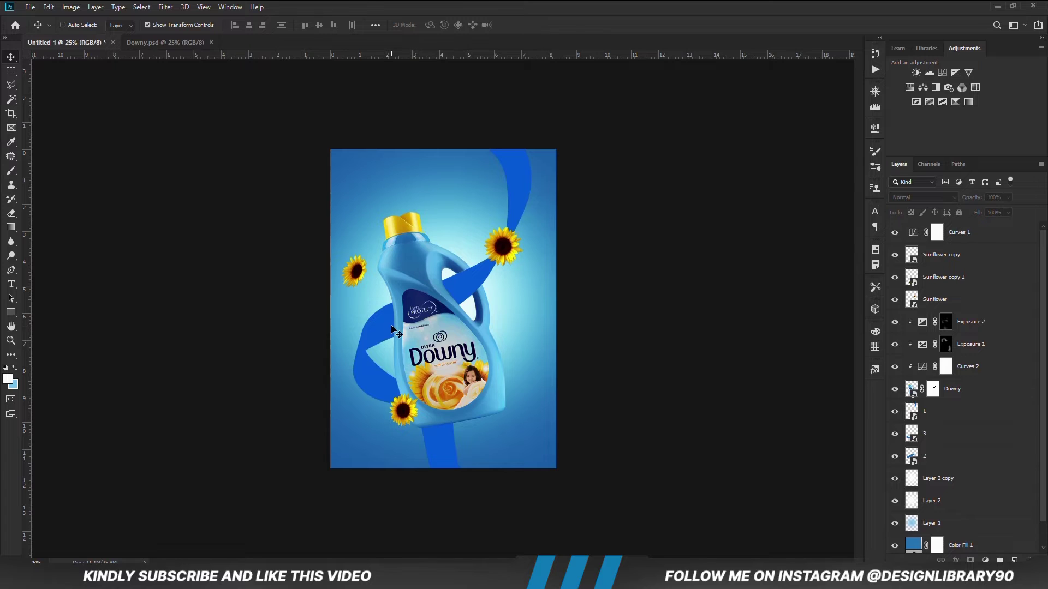
Add an Exposure adjustment of -3.22 clipped to ribbon layer 2 behind the bottle and invert its mask to black.
key("ctrl+plus")
left_click(336, 345, "ctrl")
left_click(894, 457)
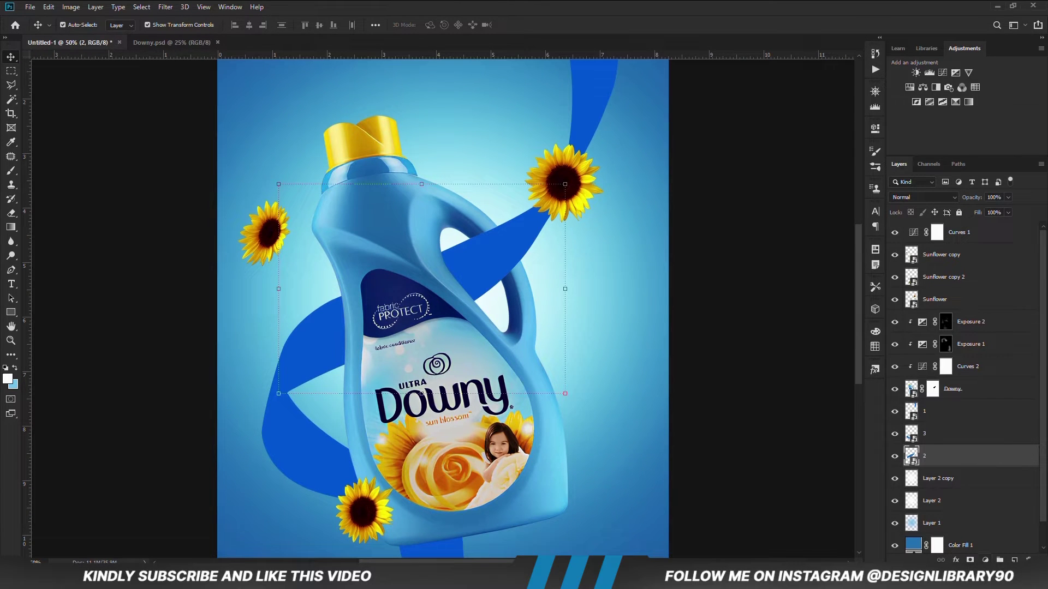
left_click(985, 560)
left_click(977, 430)
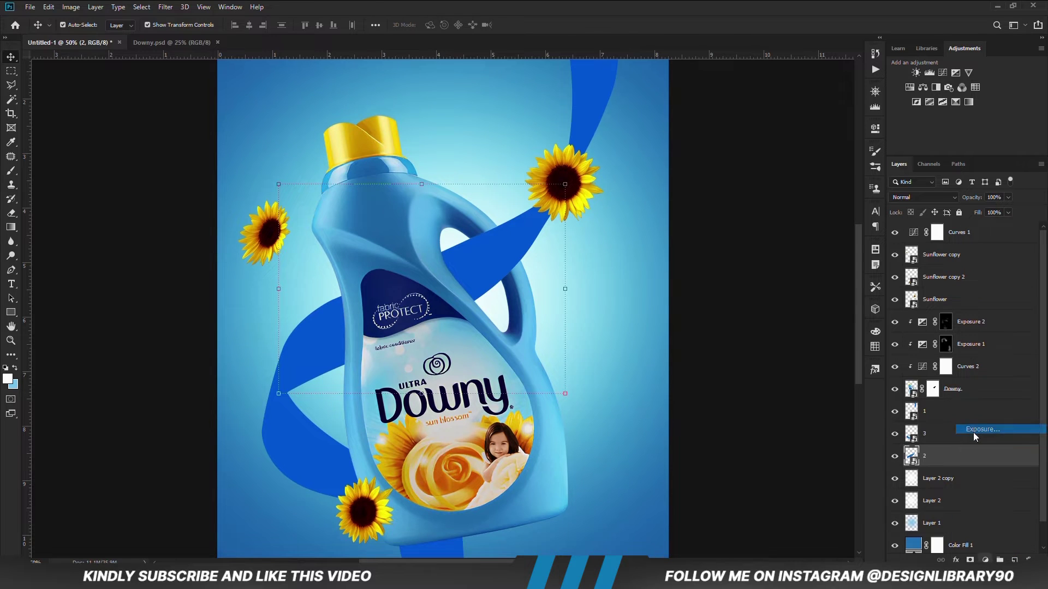
left_click(782, 309)
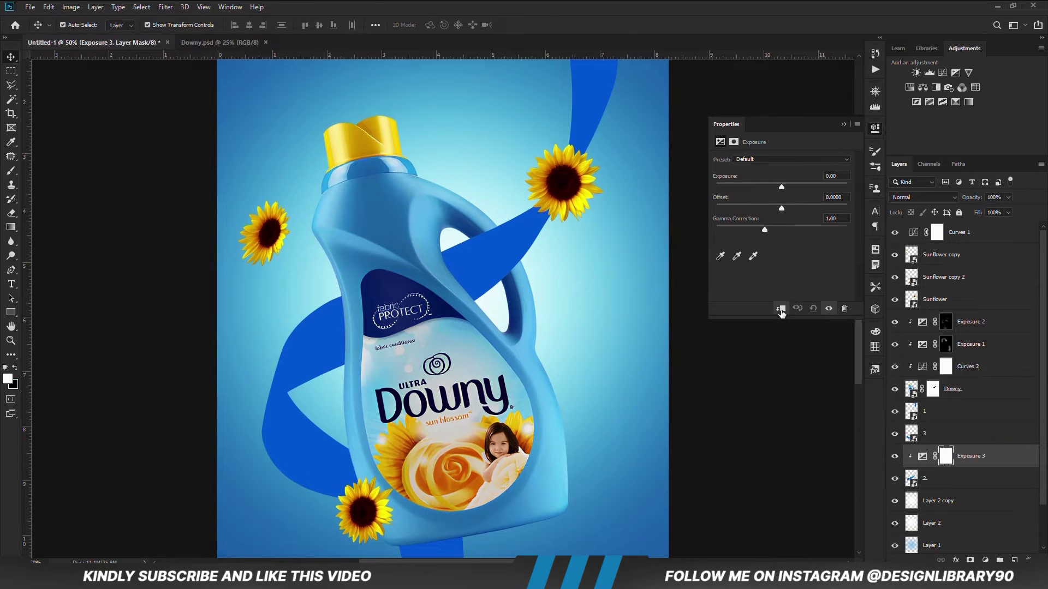
left_click_drag(768, 187, 750, 187)
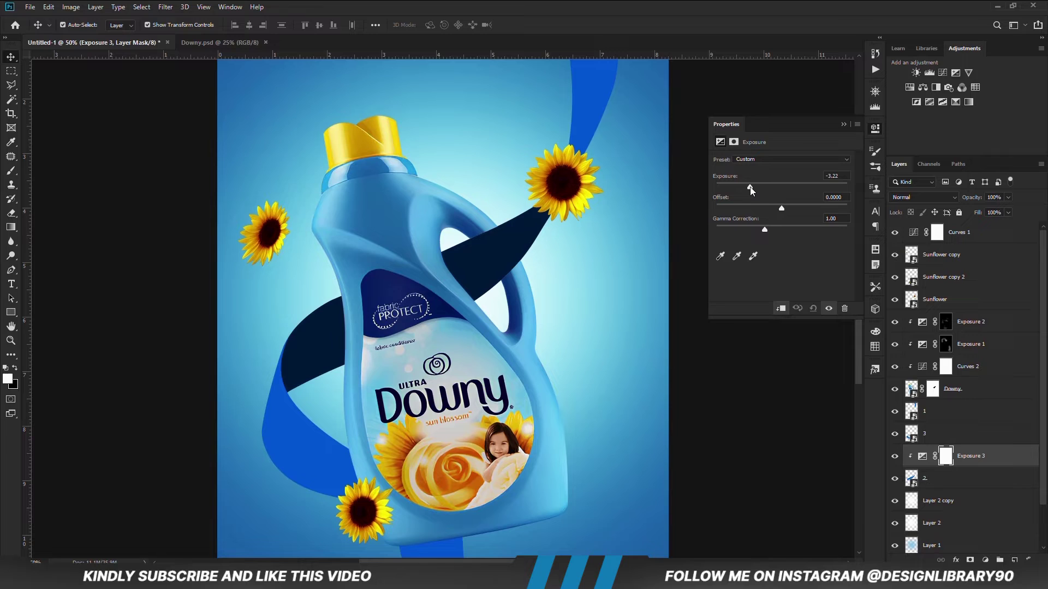
left_click(843, 125)
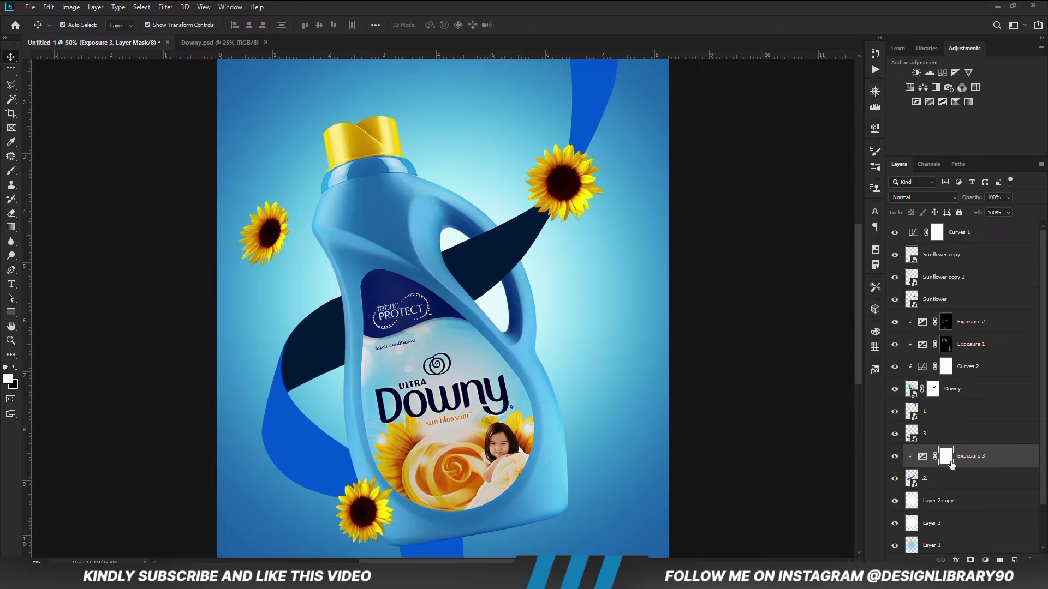
key("ctrl+i")
Paint shadows along the outer curve of the ribbon's upper-left fold on the mask with a 250 px brush at 23% opacity.
key("b")
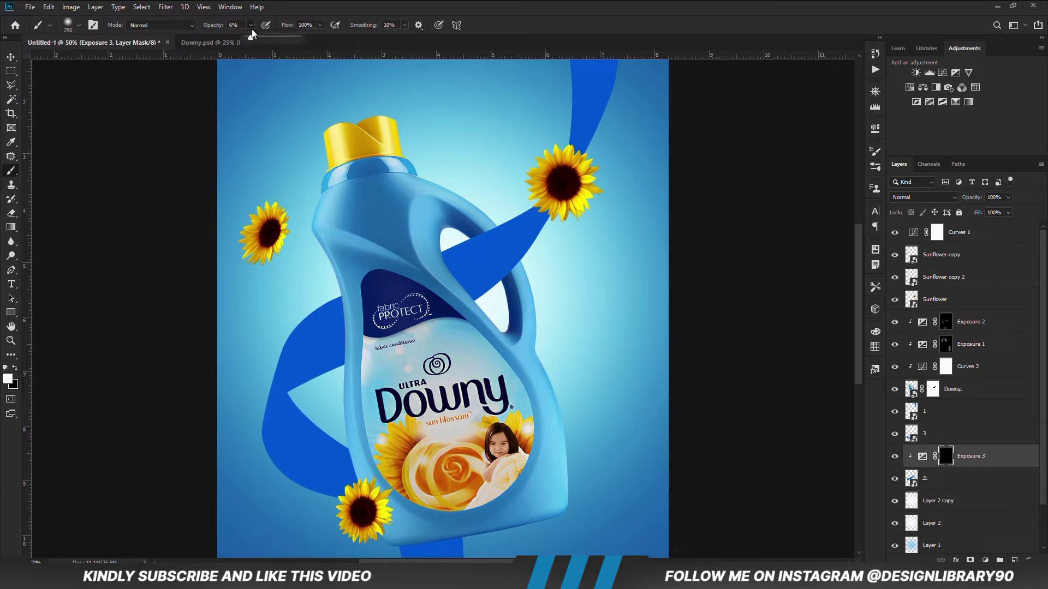
left_click(307, 2)
mouse_move(277, 419)
left_mouse_down()
mouse_move(269, 370)
mouse_move(268, 473)
mouse_move(262, 346)
mouse_move(254, 428)
mouse_move(255, 376)
mouse_move(335, 258)
mouse_move(268, 322)
left_mouse_up()
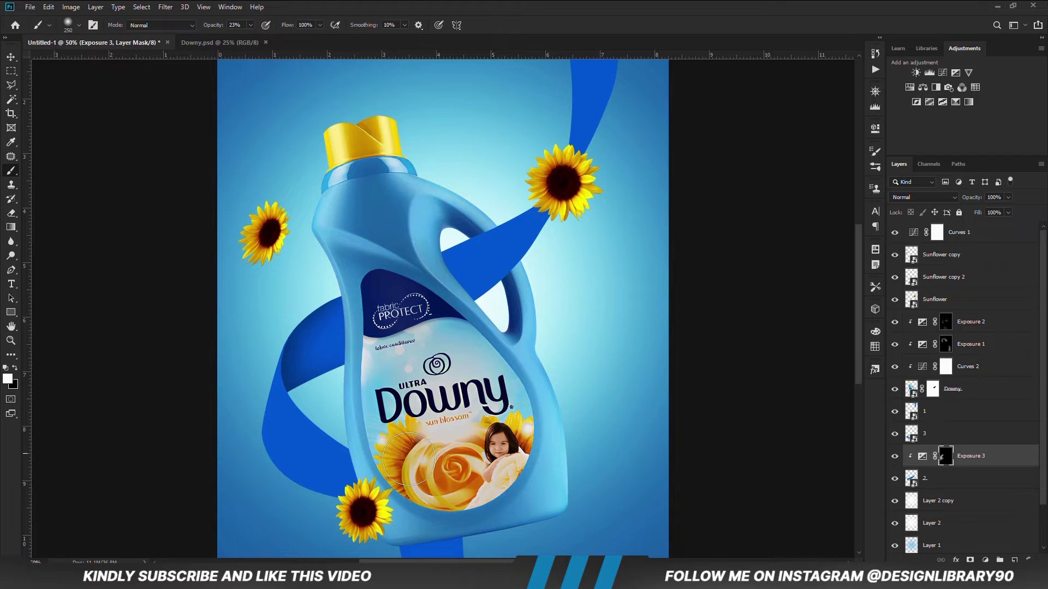
Add a second Exposure adjustment of +1.67 clipped to ribbon layer 2 and invert its mask to black.
left_click(985, 560)
left_click(974, 434)
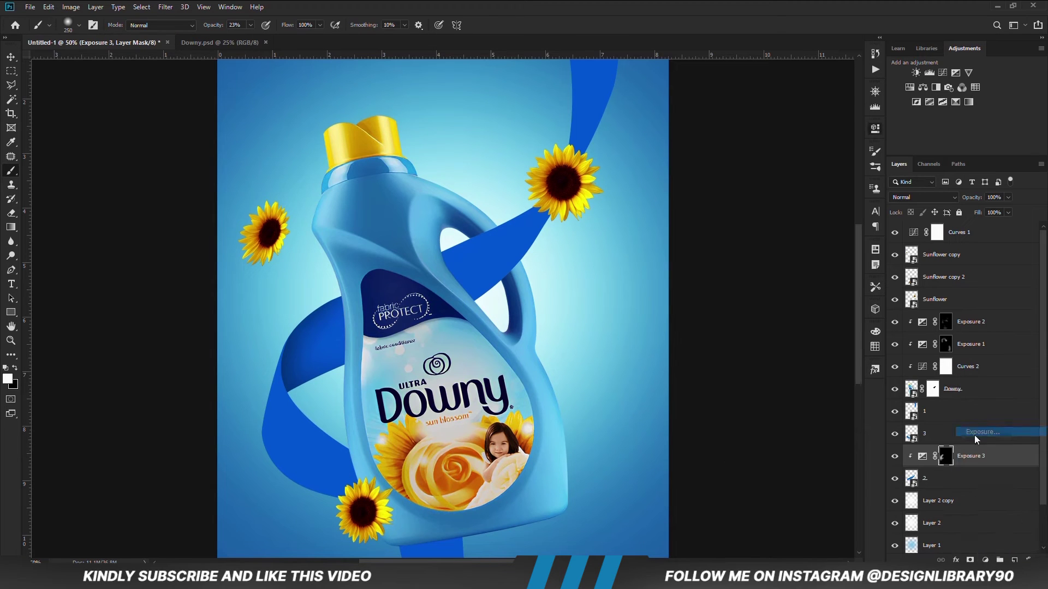
left_click(798, 186)
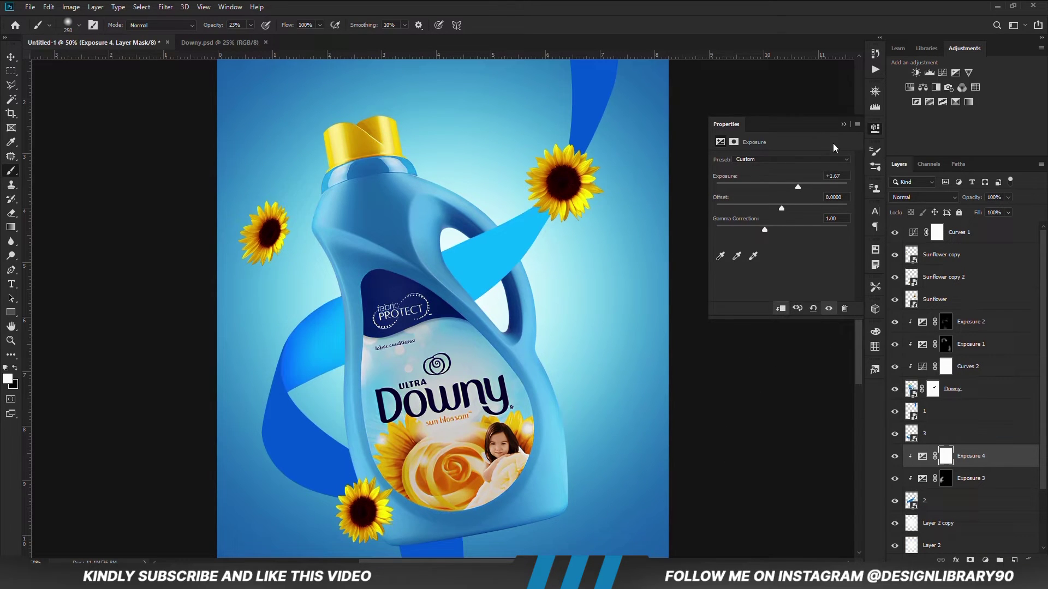
left_click(843, 125)
key("ctrl+i")
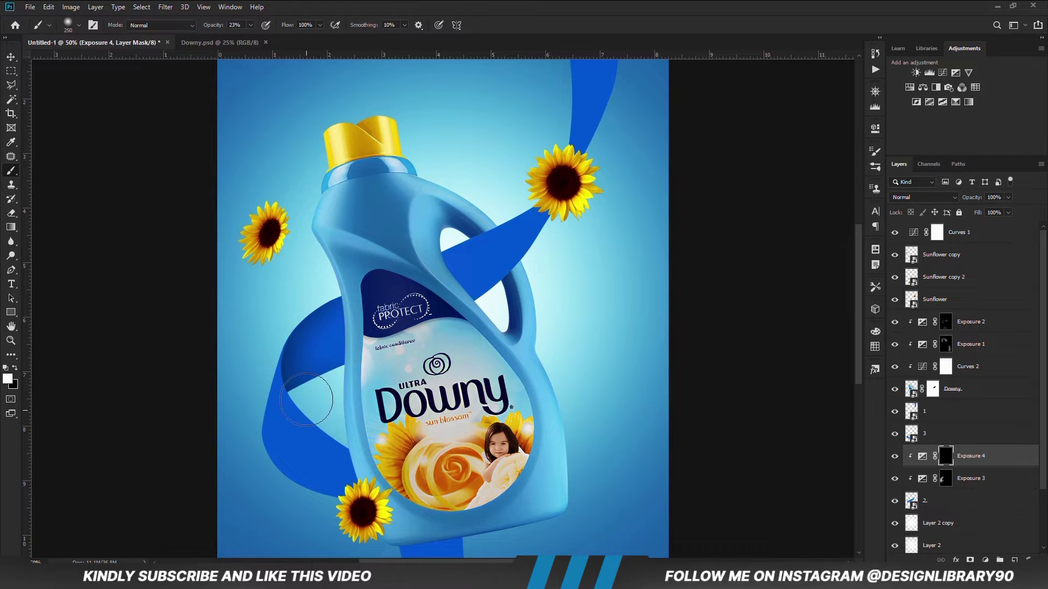
Paint a highlight on the ribbon's upper-left fold with a 400 px brush at 23% opacity, then soften it with black.
key("]")
key("]")
left_click(354, 349)
left_click(341, 353)
left_click(338, 343)
key("x")
left_click(363, 357)
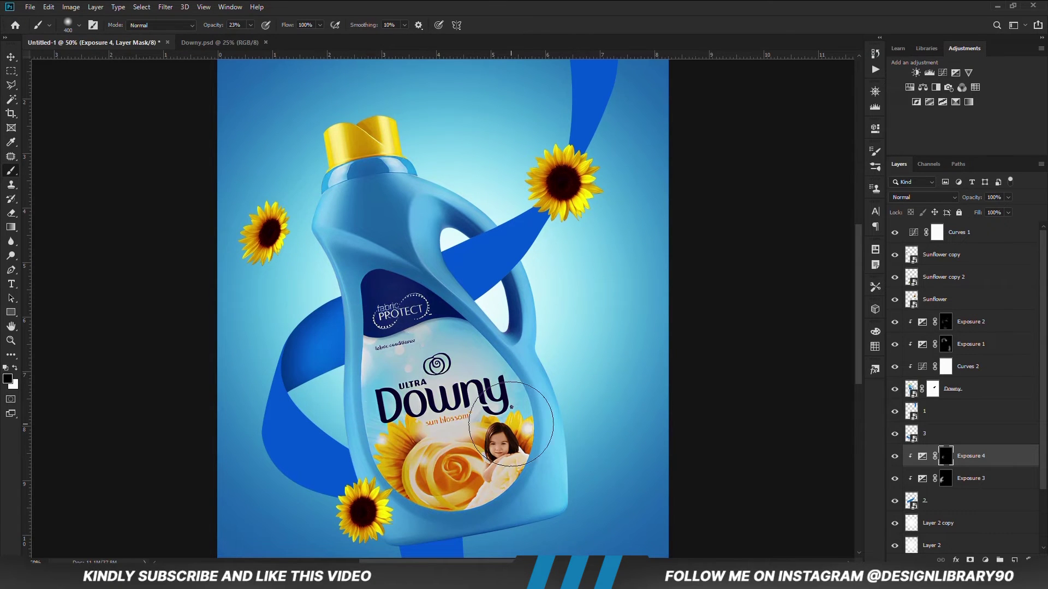
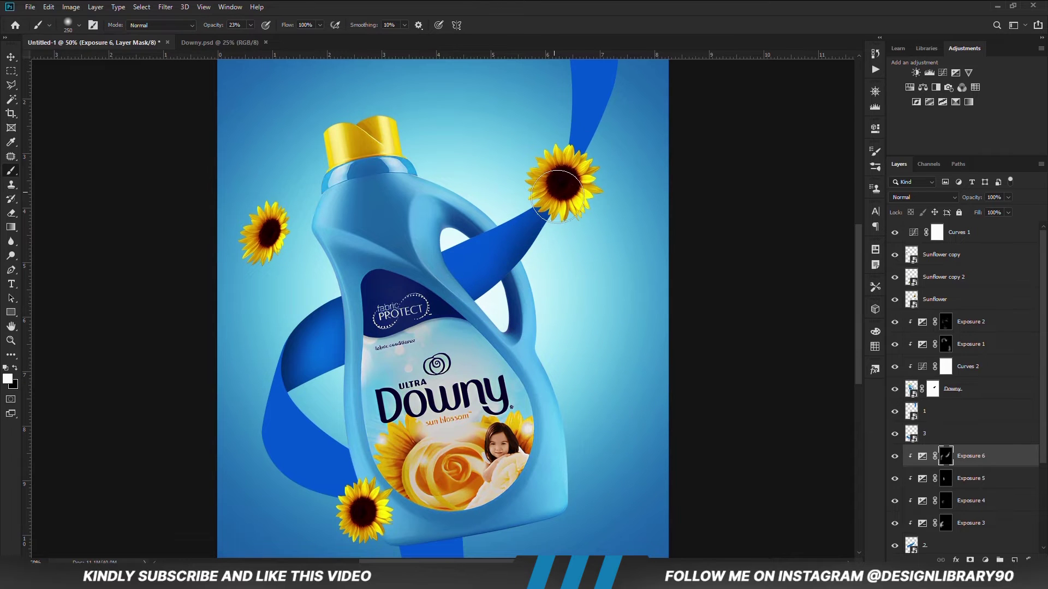
Brighten the upper edge of the ribbon passing through the handle via the inverted mask of another clipped, positive Exposure adjustment.
key("x")
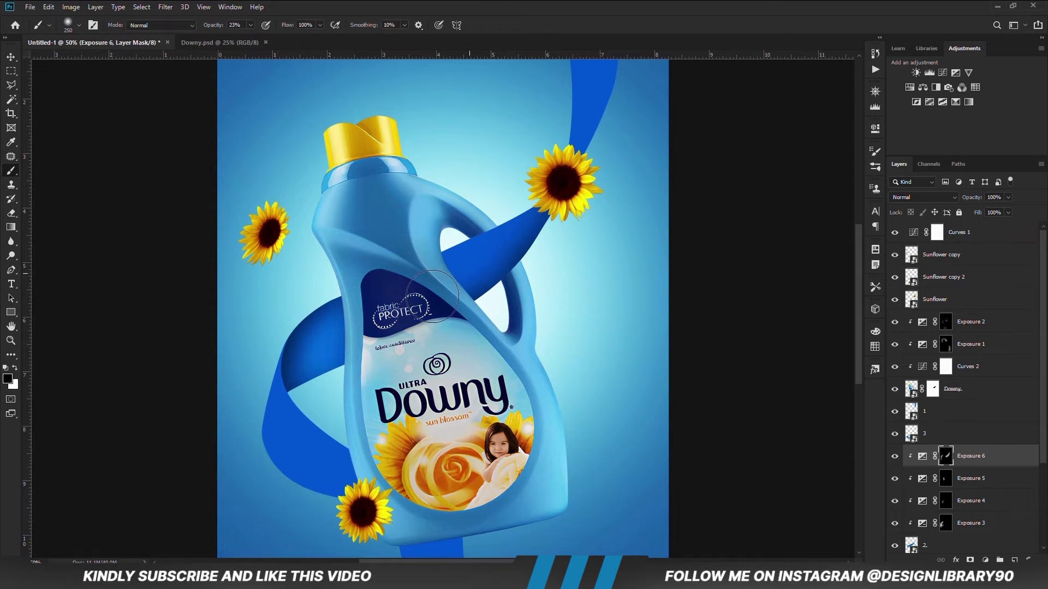
left_click(985, 561)
left_click(977, 434)
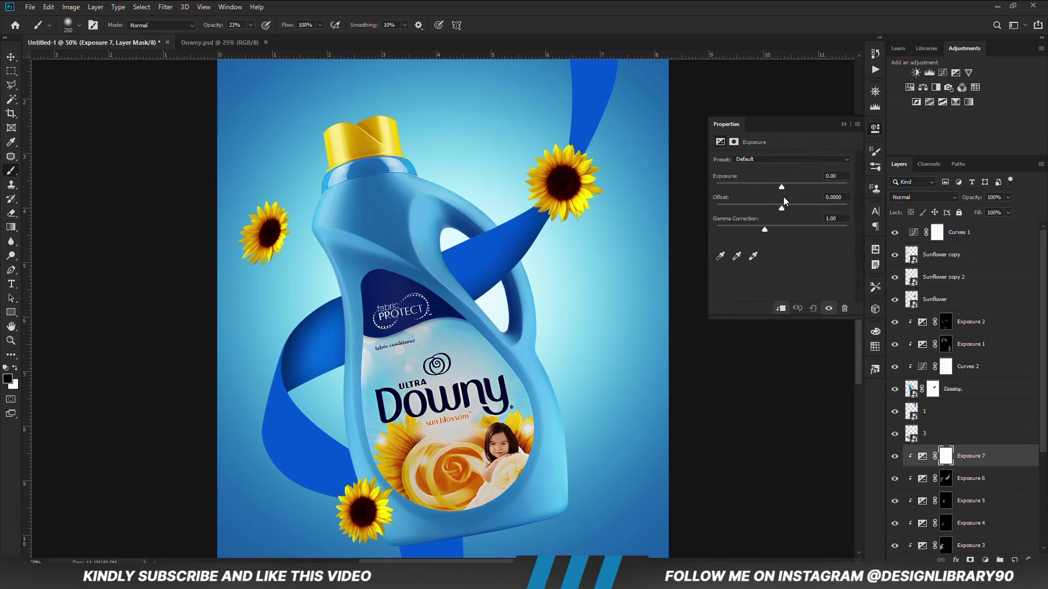
left_click_drag(781, 186, 796, 185)
key("ctrl+i")
key("x")
mouse_move(513, 208)
left_mouse_down()
mouse_move(480, 224)
mouse_move(507, 196)
mouse_move(469, 240)
left_mouse_up()
Stack one more brightening Exposure adjustment on ribbon layer 2 above Exposure 7 and invert its mask.
left_click(985, 561)
left_click(976, 433)
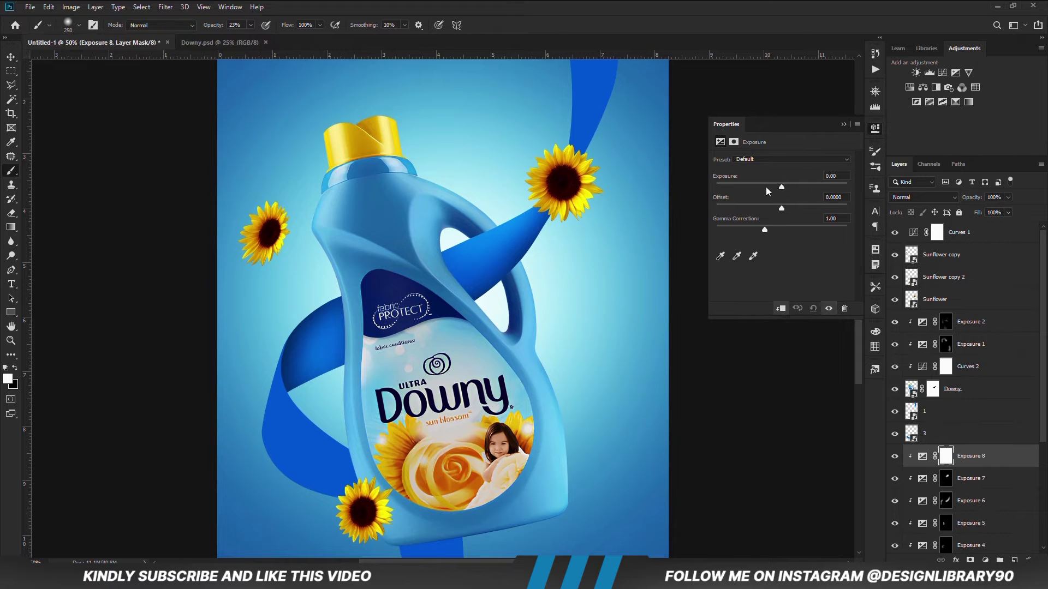
left_click_drag(781, 185, 798, 184)
key("ctrl+i")
Paint highlights along the lower edge of the handle ribbon with a 125 px brush at 56% opacity and compare before and after.
key("bracketleft")
key("bracketleft")
key("bracketleft")
key("bracketleft")
key("5")
key("6")
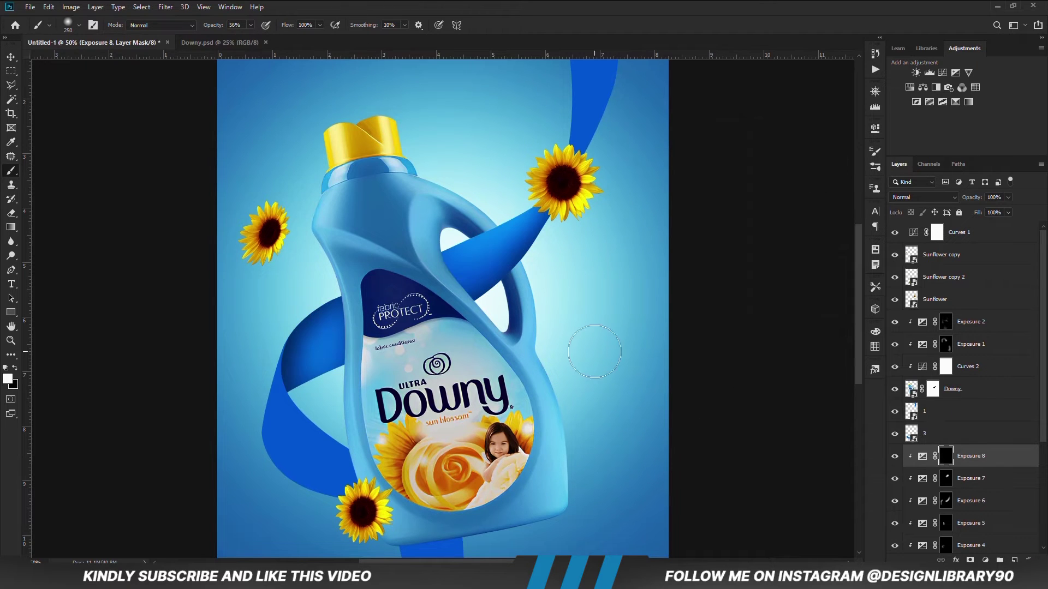
mouse_move(558, 222)
left_mouse_down()
mouse_move(532, 278)
mouse_move(469, 297)
mouse_move(549, 209)
left_mouse_up()
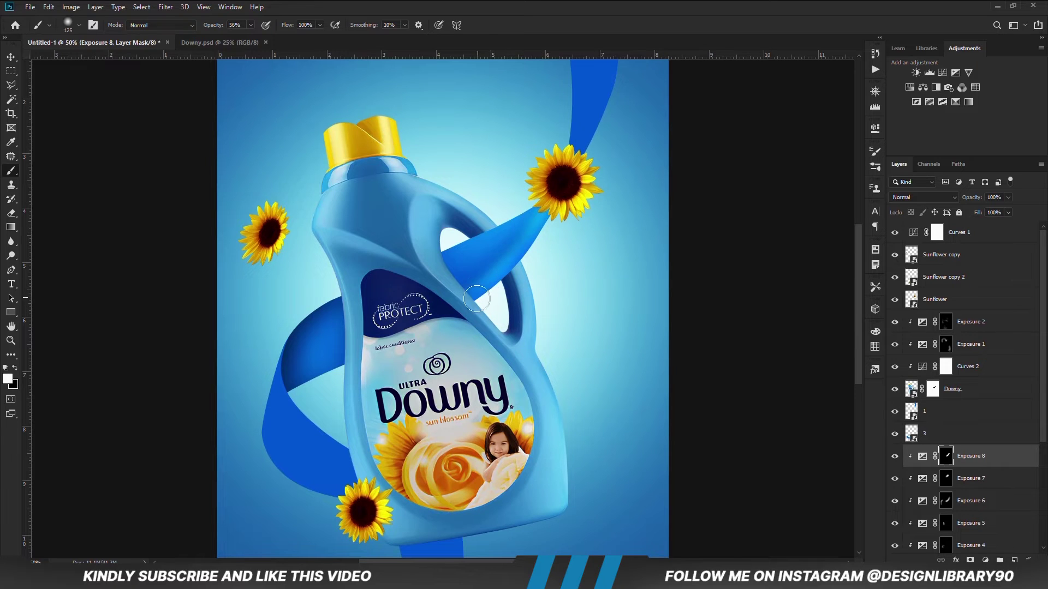
left_click(895, 456)
left_click(894, 456)
key("v")
left_click(729, 326)
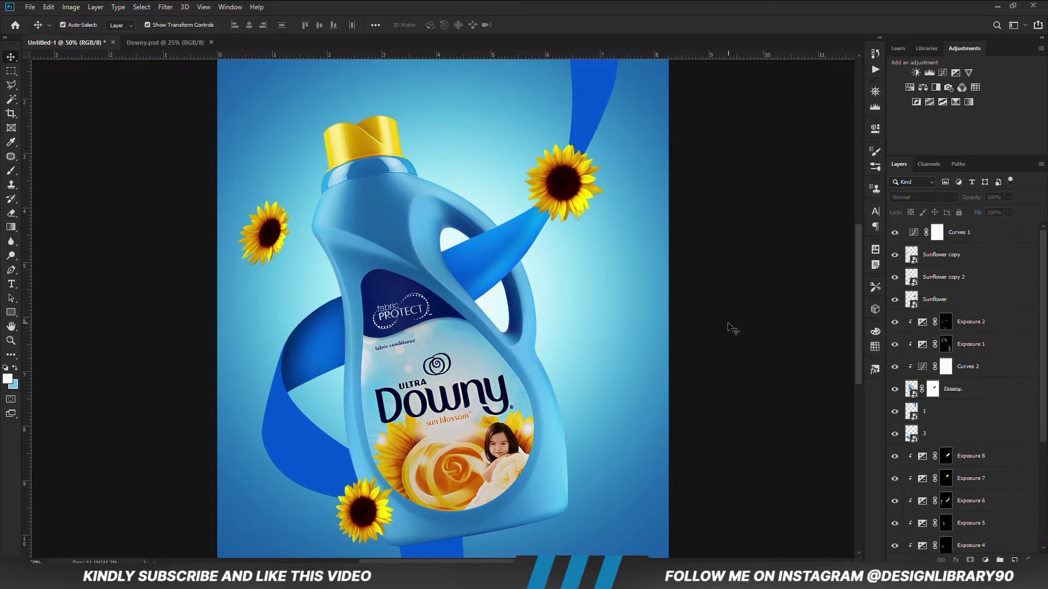
Add a darkening Exposure adjustment clipped to ribbon layer 1 at the poster's top and invert its mask.
key("ctrl+minus")
left_click(521, 196)
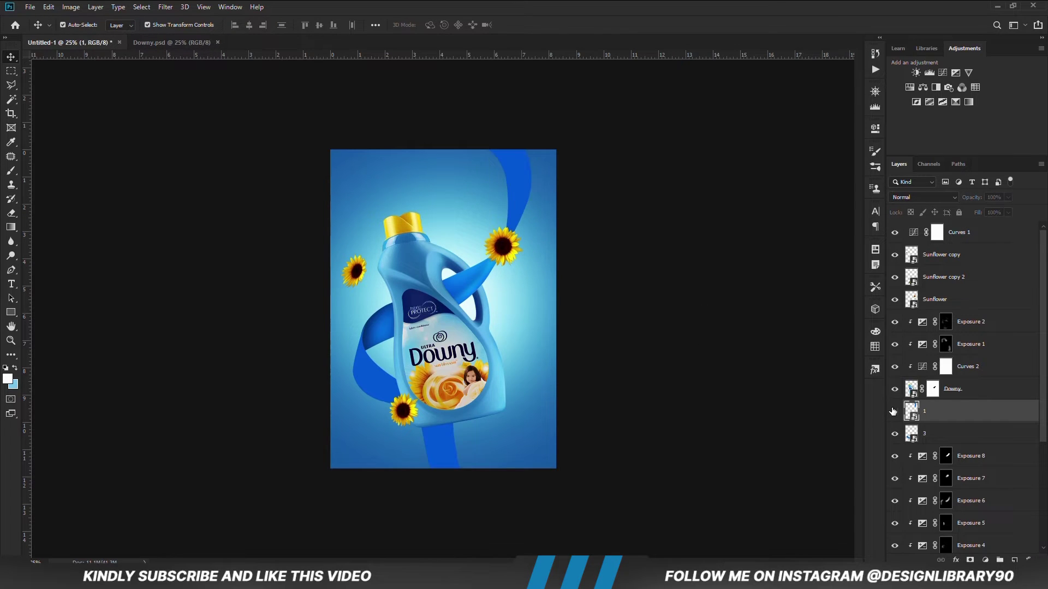
left_click(985, 561)
left_click(977, 459)
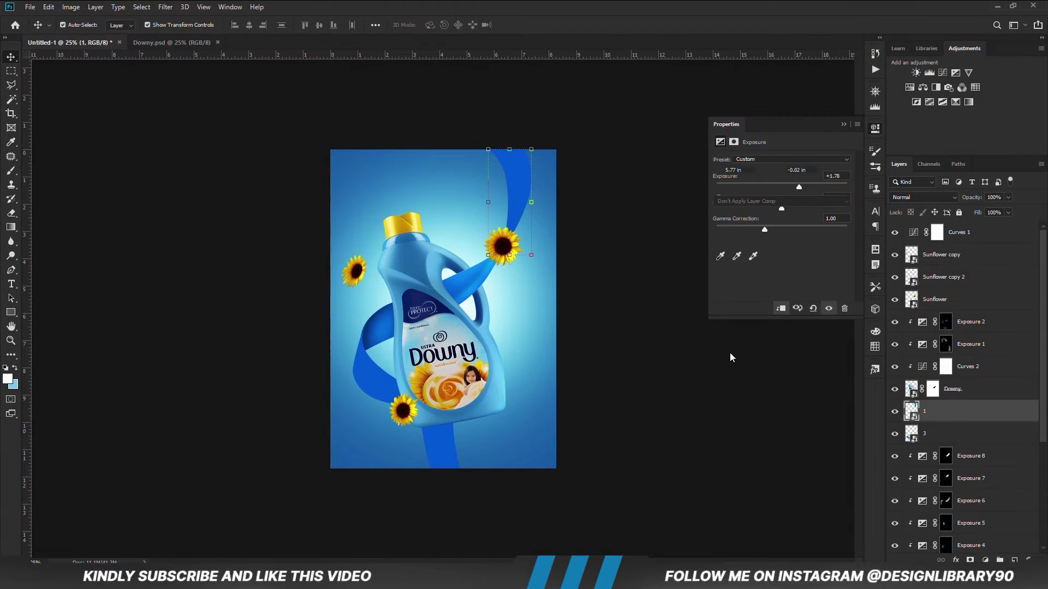
left_click_drag(764, 186, 761, 185)
left_click(844, 124)
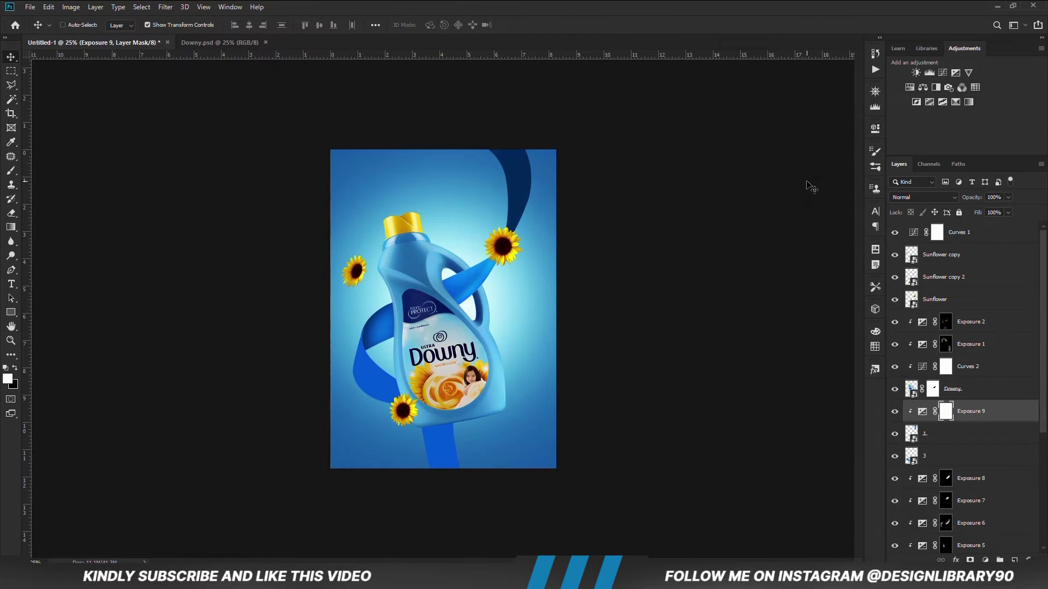
key("ctrl+i")
Paint a shadow down the outer edge of the top ribbon with a 400 px brush at 26% opacity.
key("b")
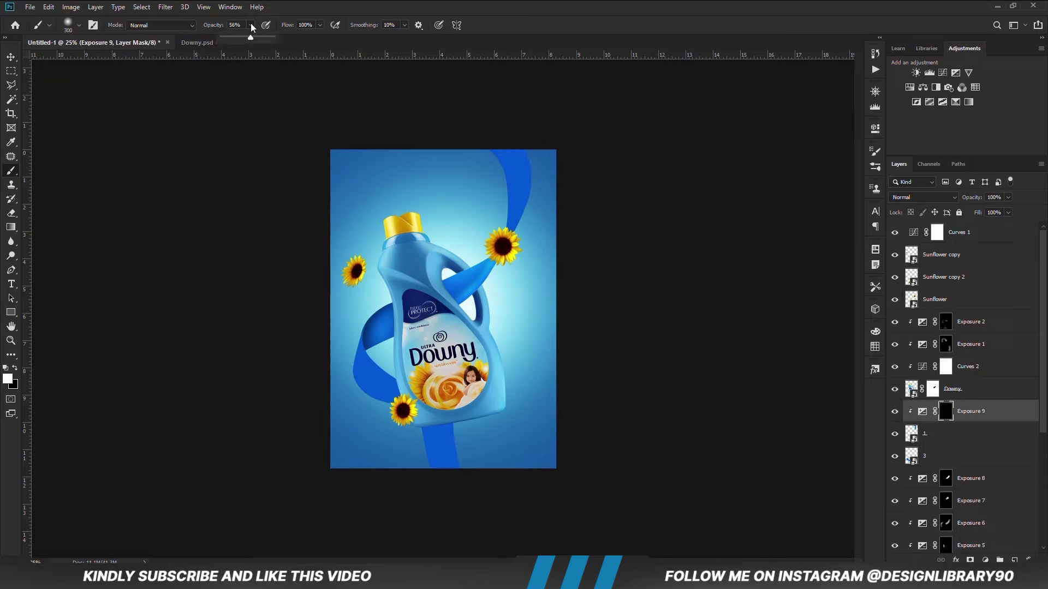
left_click_drag(229, 46, 238, 44)
key("bracketright")
mouse_move(544, 157)
left_mouse_down()
mouse_move(526, 138)
mouse_move(537, 213)
left_mouse_up()
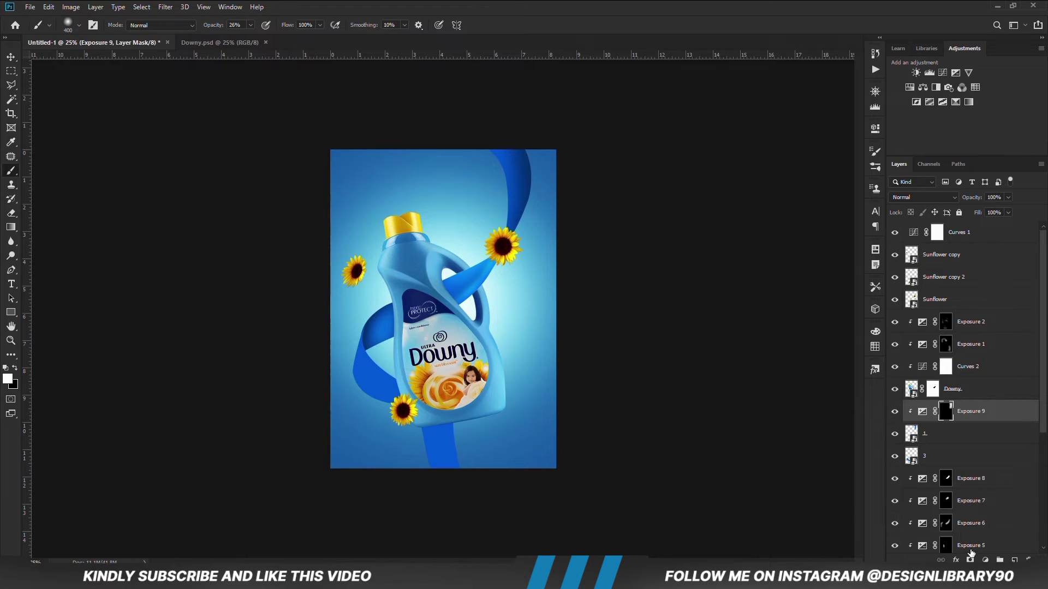
Add a brightening Exposure adjustment clipped above Exposure 9 on the top ribbon and invert its mask.
left_click(985, 561)
left_click(982, 430)
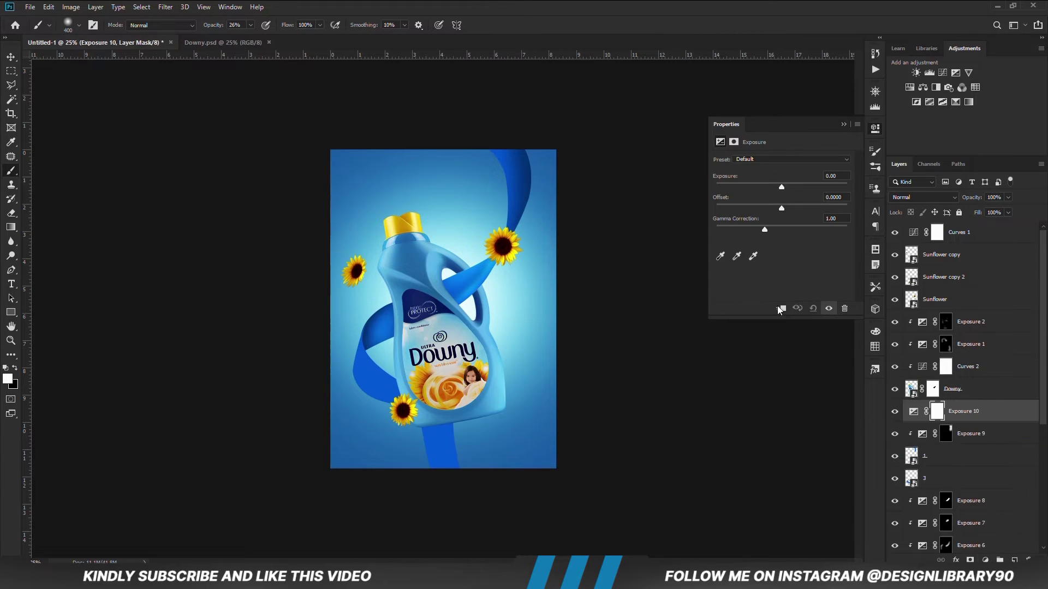
left_click_drag(801, 183, 803, 184)
left_click(843, 124)
key("ctrl+i")
Paint highlights down the inner edge of the top ribbon on the Exposure 10 mask at 26% opacity.
key("[")
left_click_drag(488, 153, 486, 229)
left_click_drag(490, 136, 487, 227)
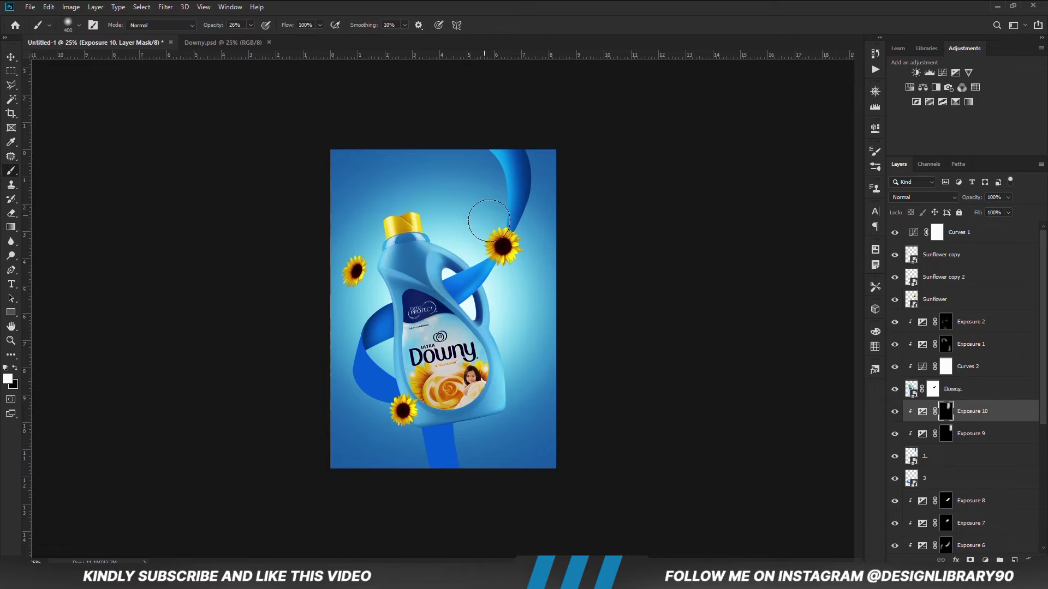
Add a further, stronger brightening Exposure adjustment clipped to the top ribbon above Exposure 10 and invert its mask.
left_click(985, 560)
left_click(879, 430)
left_click_drag(782, 183, 809, 184)
left_click(843, 125)
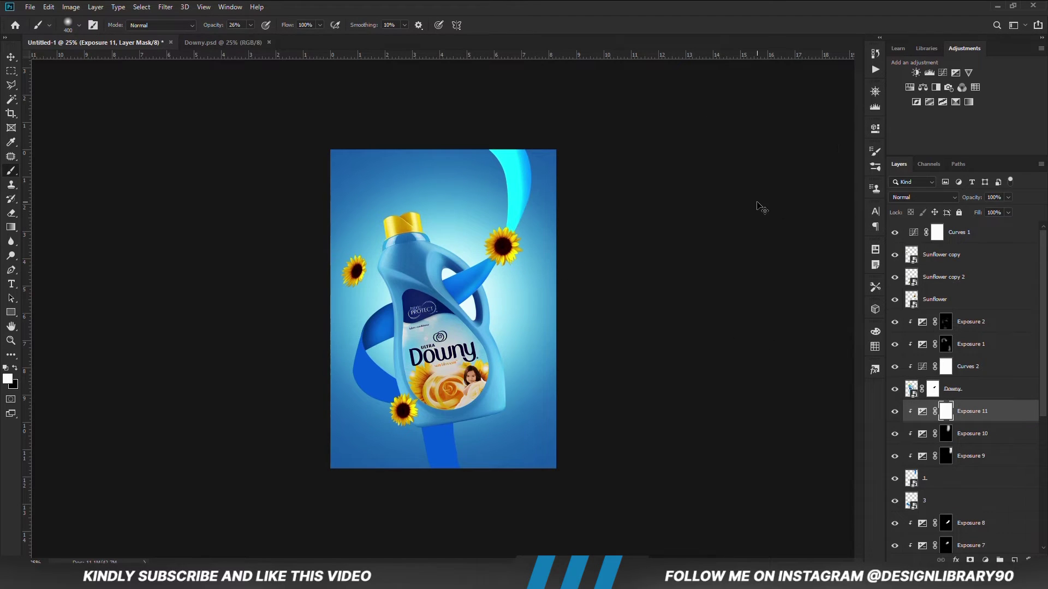
key("ctrl+i")
Paint highlights along the outer edge of the top ribbon with a soft brush at 50% opacity.
left_click_drag(260, 45, 264, 45)
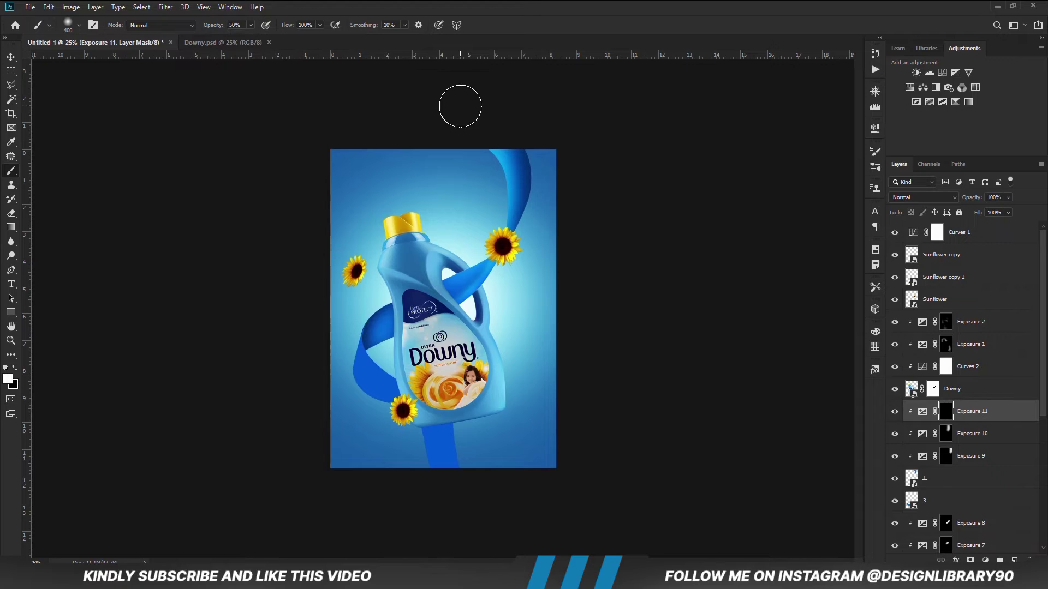
mouse_move(525, 134)
left_mouse_down()
mouse_move(528, 243)
mouse_move(547, 152)
left_mouse_up()
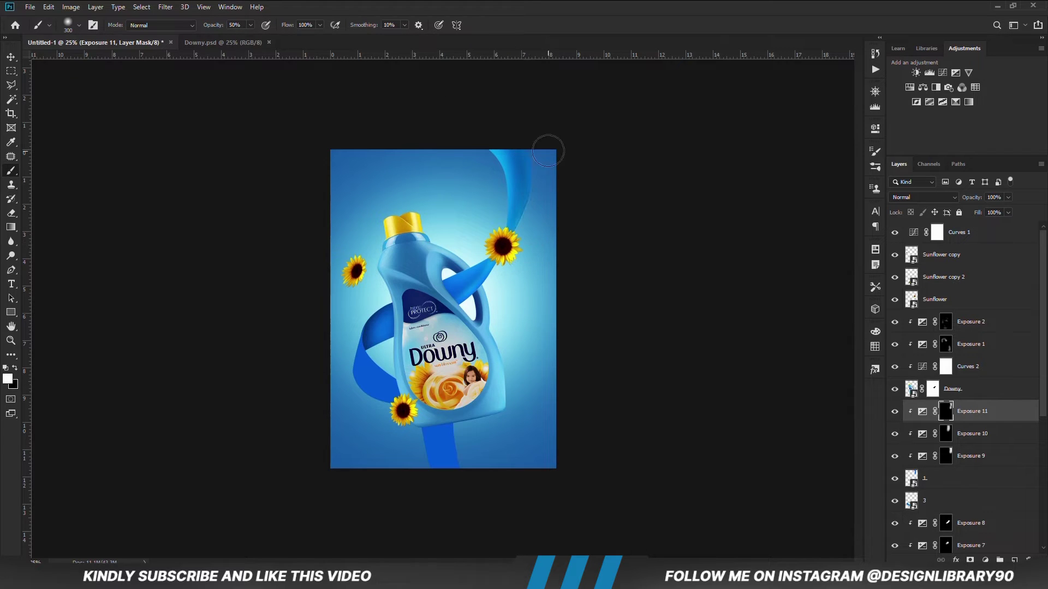
left_click_drag(523, 249, 534, 170)
key("x")
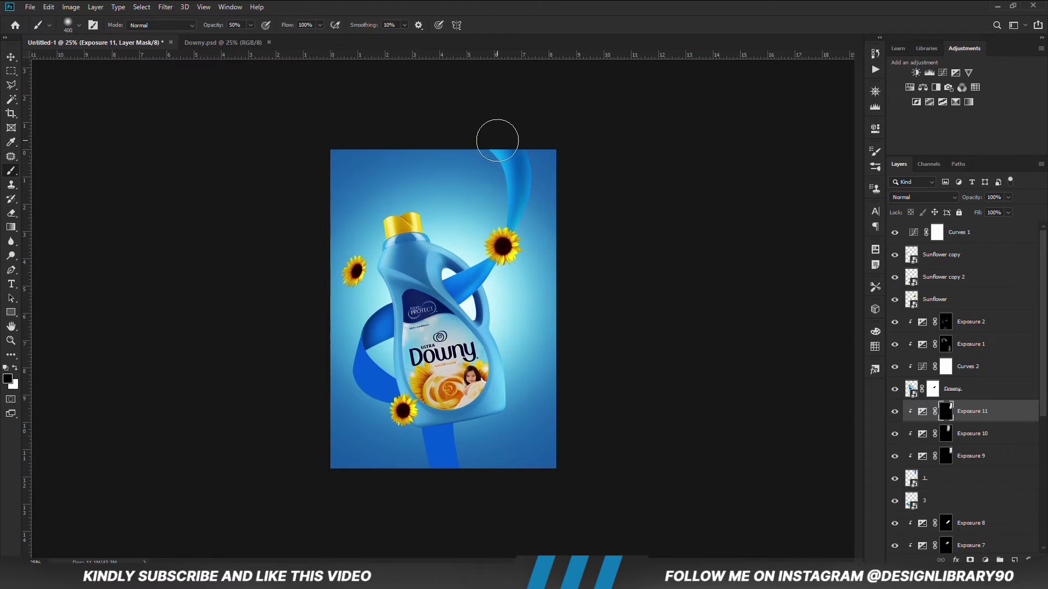
Compare the top ribbon with and without each of its Exposure adjustments 11, 10 and 9.
left_click(893, 411)
left_click(894, 411)
left_click(894, 434)
left_click(895, 434)
left_click(894, 456)
left_click(894, 456)
left_click(894, 412)
left_click(894, 411)
Refine the Exposure 11 mask by painting black along the top ribbon's inner edge with a 250 px brush at 55% opacity.
left_click_drag(250, 24, 253, 39)
key("bracketleft")
key("bracketleft")
key("bracketleft")
left_click_drag(507, 147, 494, 229)
key("x")
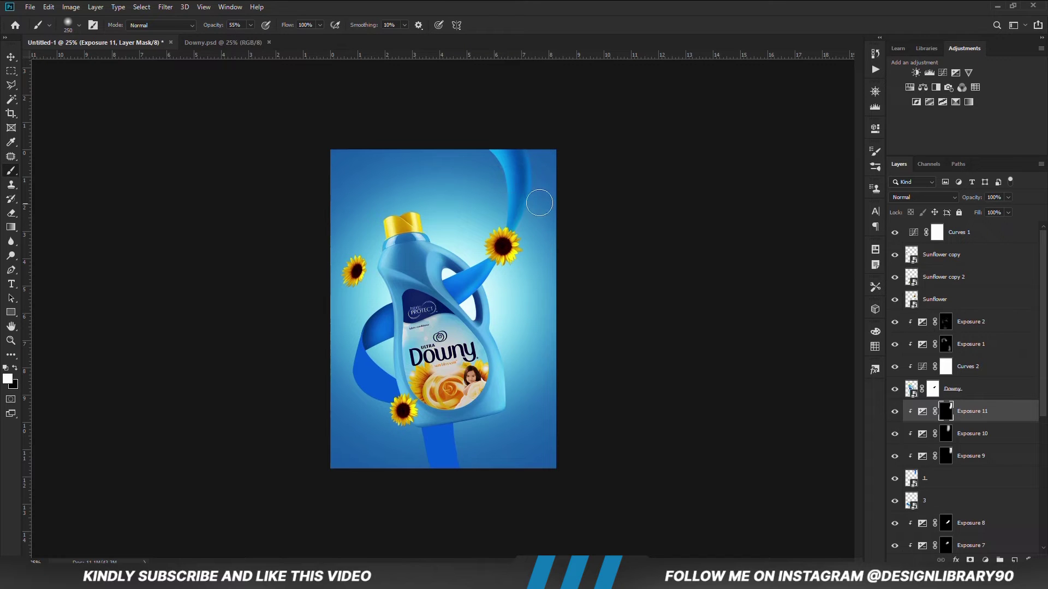
left_click(895, 411)
left_click(896, 411)
key("v")
left_click(649, 326)
Shade lower ribbon layer 3 through the inverted mask of a clipped darkening Exposure adjustment, using a 300 px brush at 26% opacity.
left_click(938, 500)
left_click(894, 500)
left_click(894, 500)
left_click(984, 560)
left_click(971, 432)
key("ctrl+alt+g")
left_click(843, 124)
key("ctrl+i")
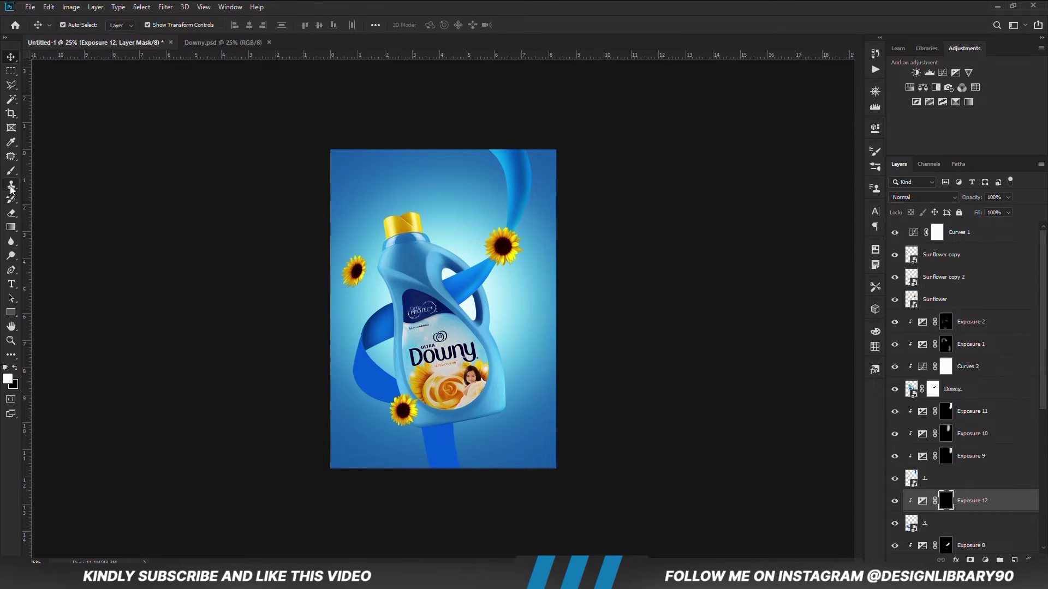
key("b")
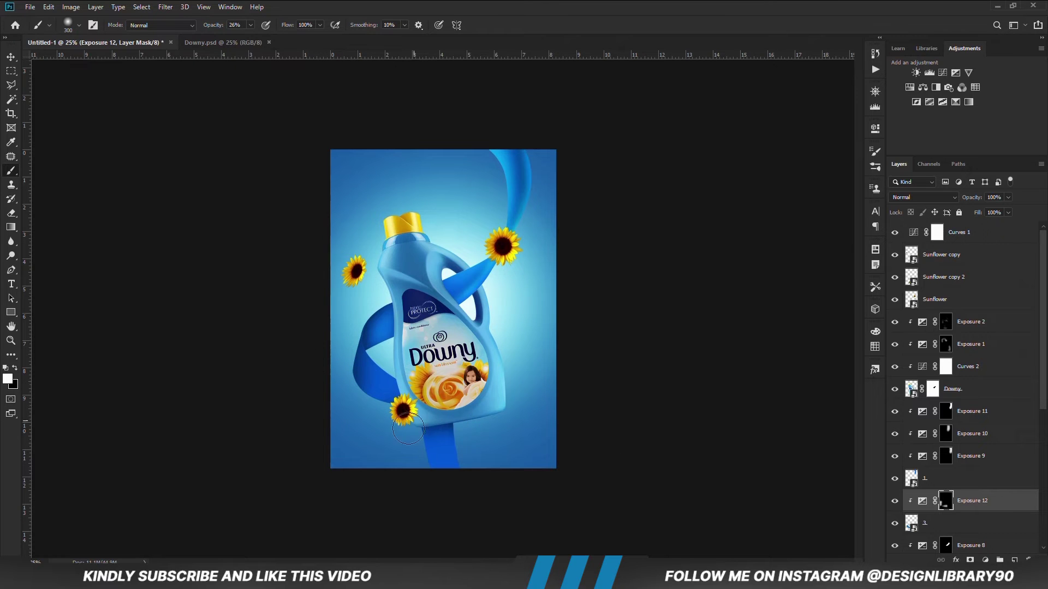
Highlight the lower ribbon through the inverted mask of a clipped Exposure adjustment of +2.39.
left_click(984, 560)
left_click(981, 431)
left_click(781, 308)
left_click_drag(781, 186, 804, 187)
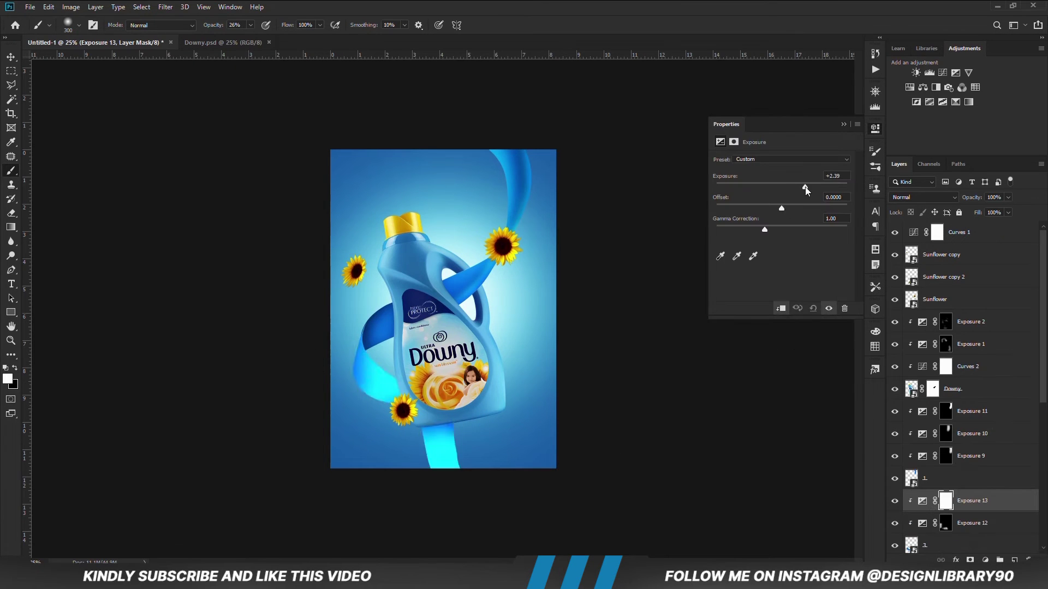
left_click(843, 124)
key("ctrl+i")
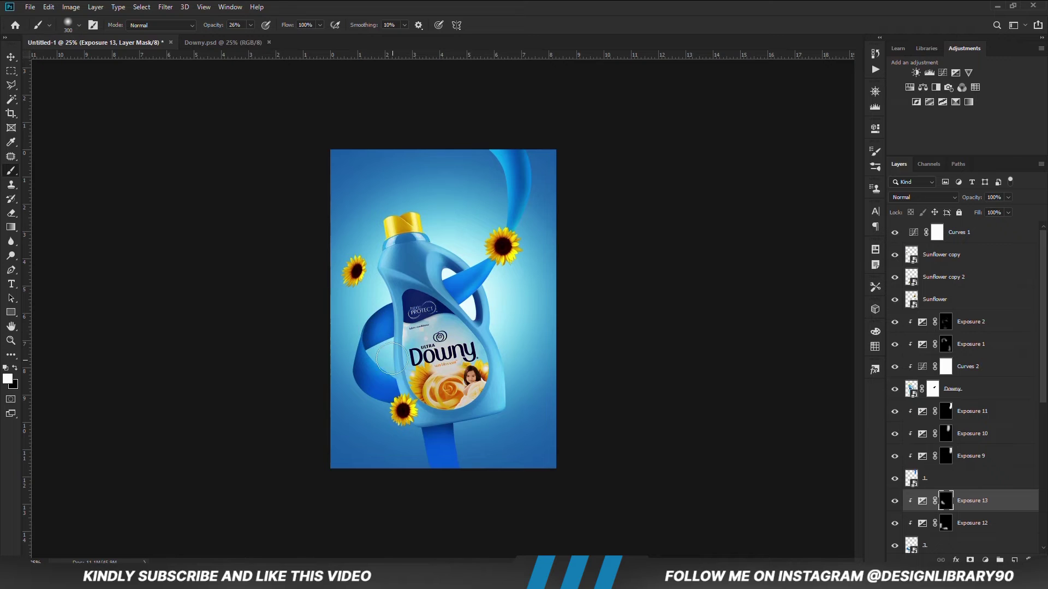
Darken the lower ribbon where it meets the bottle through the inverted mask of a third clipped Exposure adjustment, using a 400 px brush.
left_click(985, 560)
left_click(977, 432)
left_click_drag(778, 188, 764, 188)
left_click(844, 126)
key("ctrl+i")
key("bracketright")
mouse_move(377, 401)
left_mouse_down()
mouse_move(361, 388)
mouse_move(408, 448)
mouse_move(455, 417)
left_mouse_up()
Clip a brightening Exposure adjustment to the lower ribbon, invert its mask and paint where the ribbon loop meets the bottle with a 400 px brush.
left_click(985, 561)
left_click(977, 432)
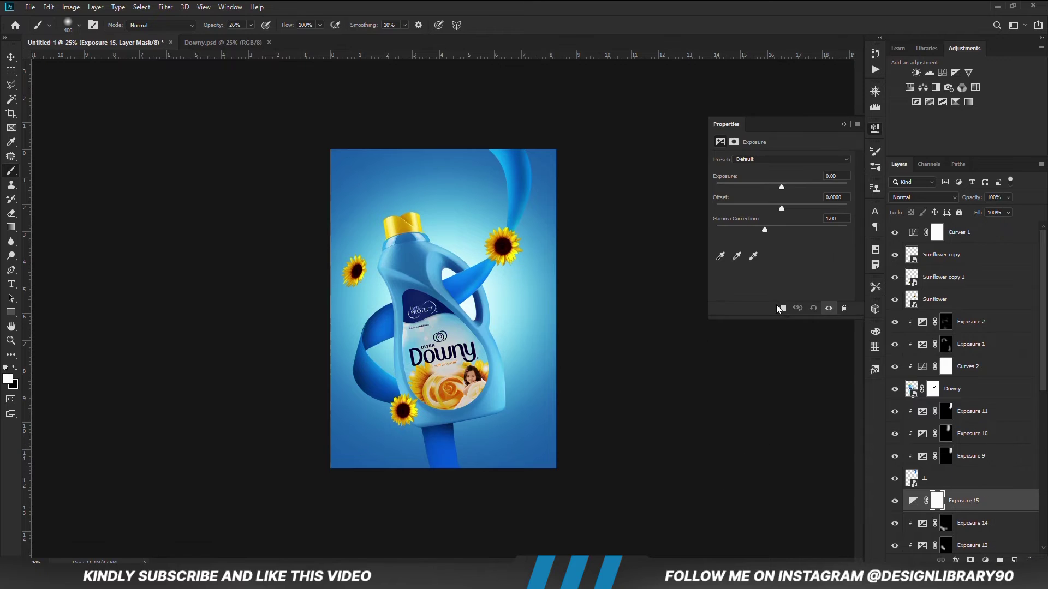
left_click(844, 125)
key("ctrl+i")
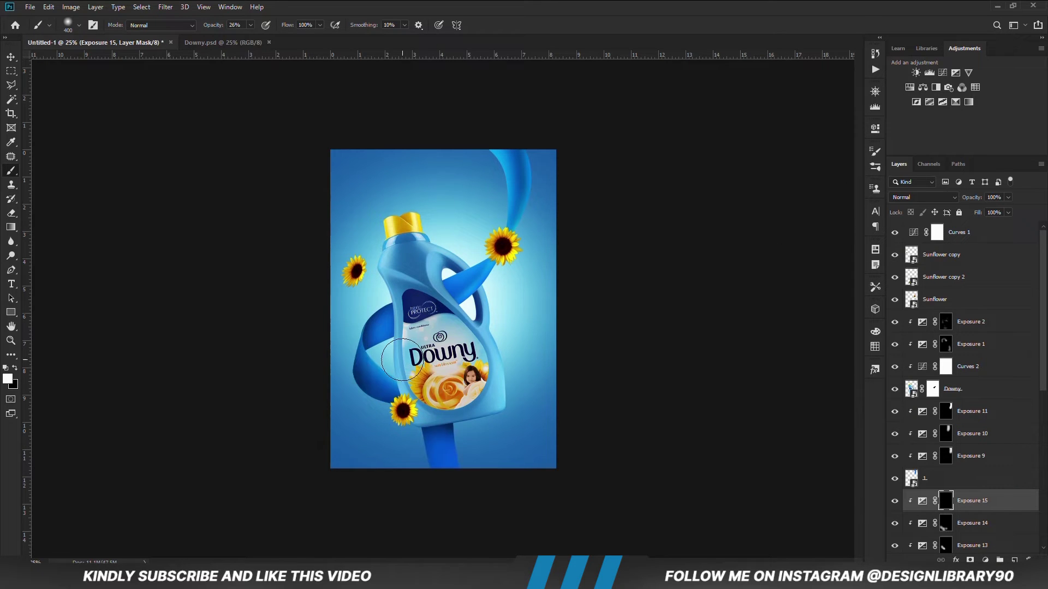
left_click_drag(399, 361, 411, 405)
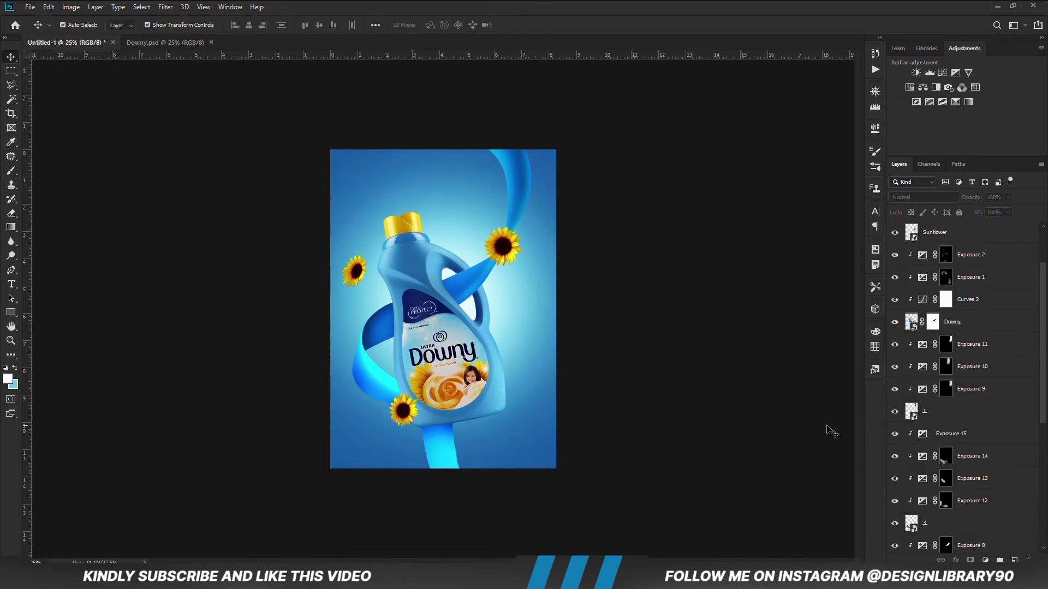
Give the Exposure 15 adjustment a new inverted mask and brush its effect onto the lower ribbon loop.
left_click(947, 439)
left_click(969, 560)
key("ctrl+i")
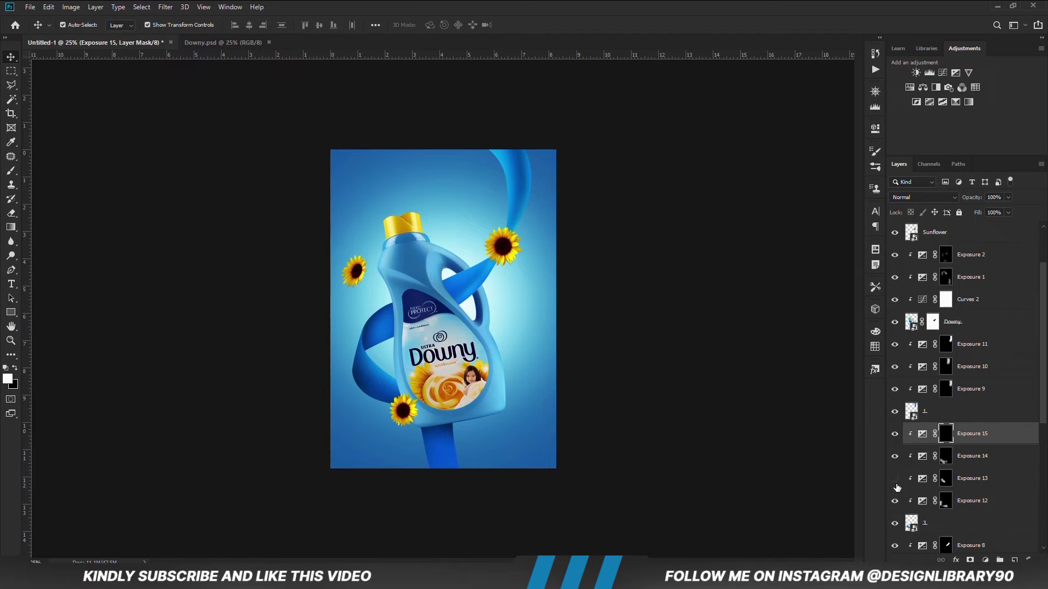
key("b")
key("x")
left_click(361, 319)
key("v")
left_click(651, 396)
Move the Curves 2 adjustment above Exposure 2 in the bottle's clipped stack and compare the bottle with and without it.
left_click(484, 387)
left_click(985, 560)
left_click(971, 303)
left_click_drag(971, 302, 977, 249)
left_click(895, 255)
left_click(895, 255)
Clip an Exposure adjustment of -0.78 directly above the Downy bottle layer.
left_click(970, 319)
left_click(985, 560)
left_click(974, 434)
left_click(780, 308)
left_click_drag(781, 187, 774, 186)
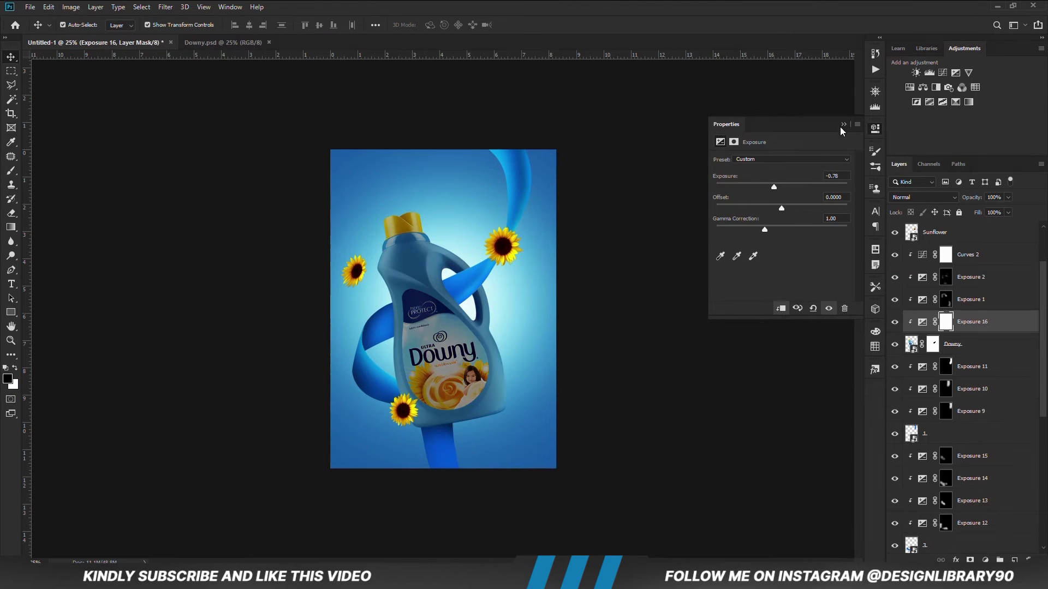
Invert the Exposure 16 mask and paint shading along the bottle's base and around the handle, reducing the brush to 250 px.
key("ctrl+i")
key("b")
key("x")
left_click_drag(412, 428, 491, 439)
key("bracketleft")
key("bracketleft")
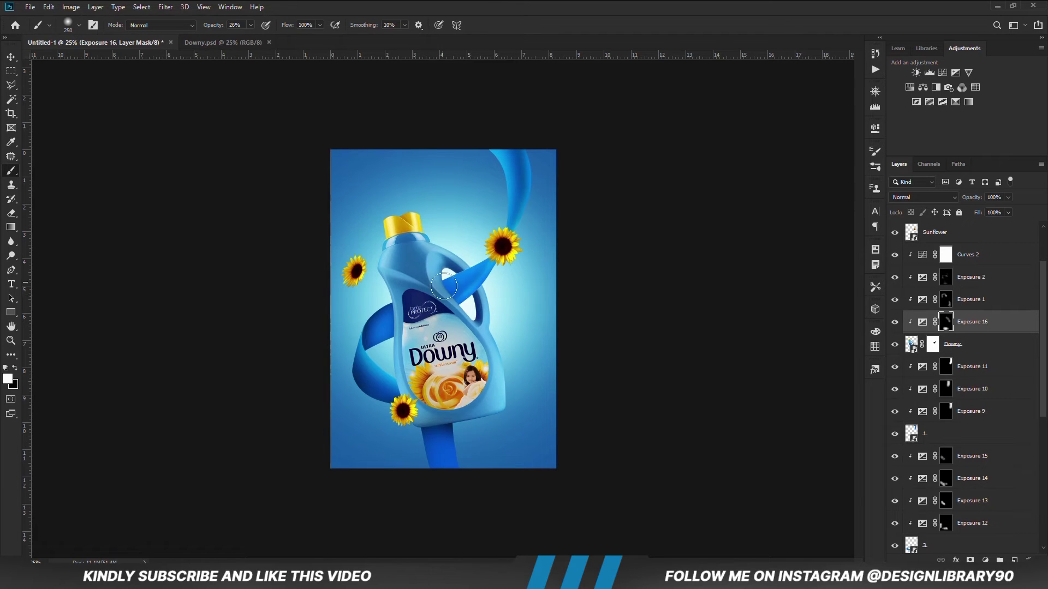
key("x")
key("bracketright")
Highlight the bottle's right edge and the left side of its cap and shoulder through the inverted mask of a brightening clipped Exposure adjustment.
left_click(985, 559)
left_click(982, 427)
left_click_drag(781, 186, 802, 185)
left_click(813, 178)
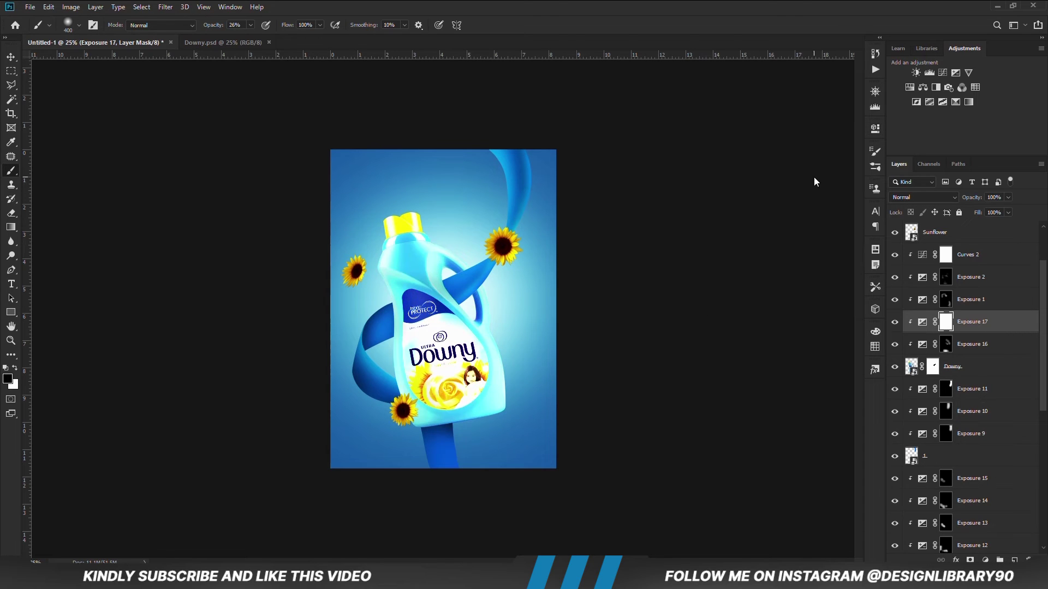
key("ctrl+i")
key("x")
mouse_move(515, 318)
left_mouse_down()
mouse_move(524, 453)
mouse_move(486, 431)
left_mouse_up()
left_click_drag(385, 214, 360, 253)
key("v")
left_click(133, 287)
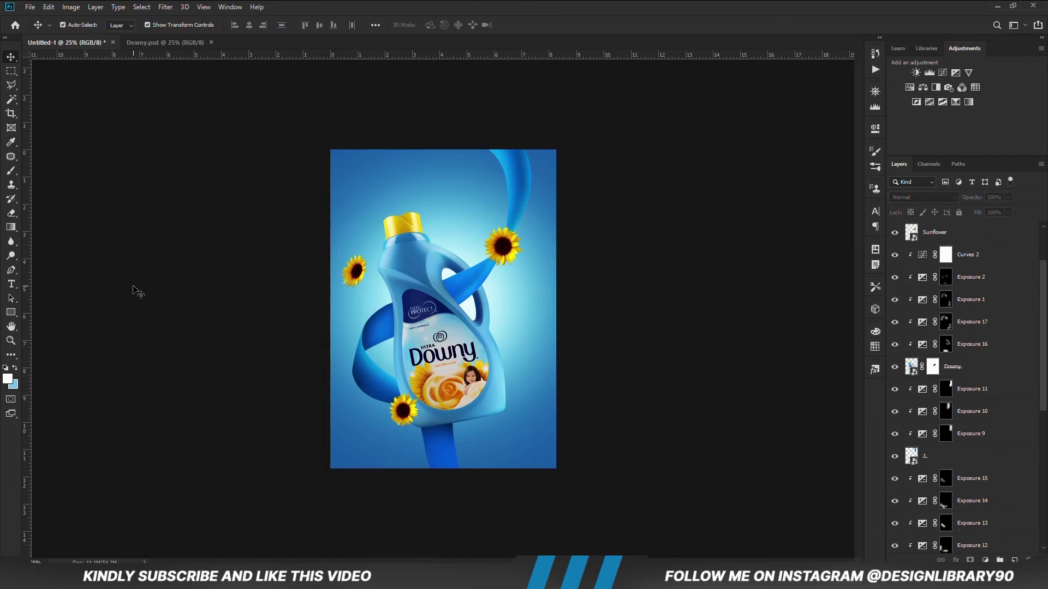
Give the bottom sunflower a Multiply drop shadow with 35% opacity, 17 px distance and 6 px size.
left_click(403, 411)
left_click(956, 560)
left_click(969, 457)
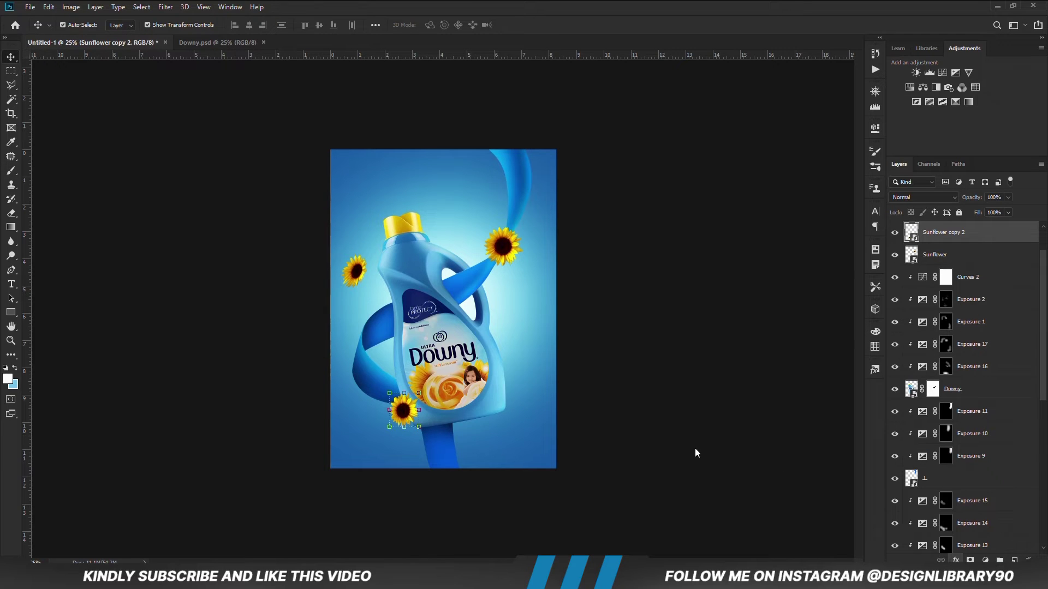
left_click(635, 361)
left_click_drag(767, 196, 797, 197)
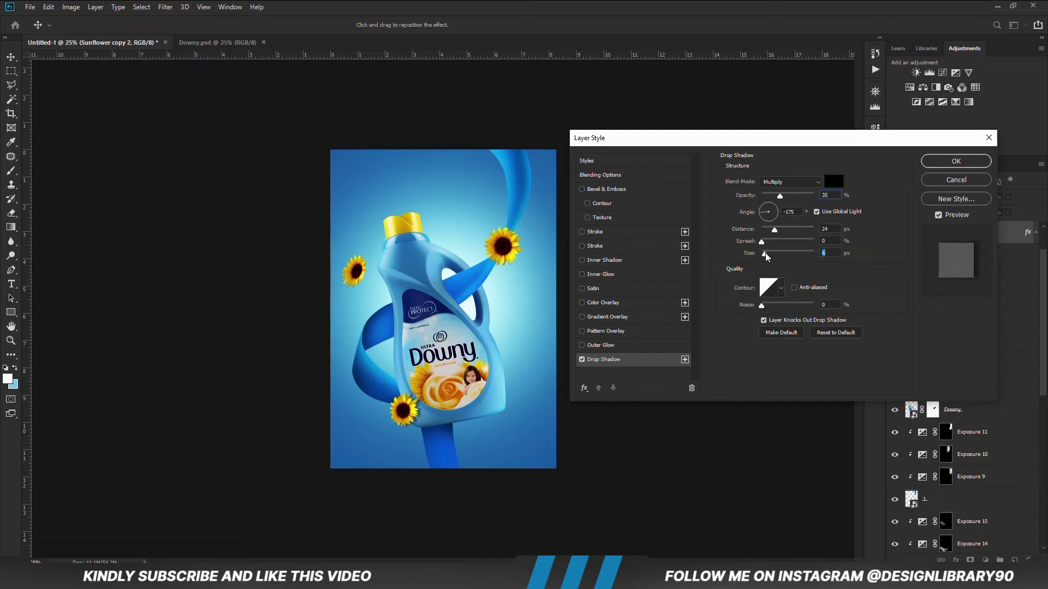
left_click_drag(774, 229, 771, 229)
left_click(934, 166)
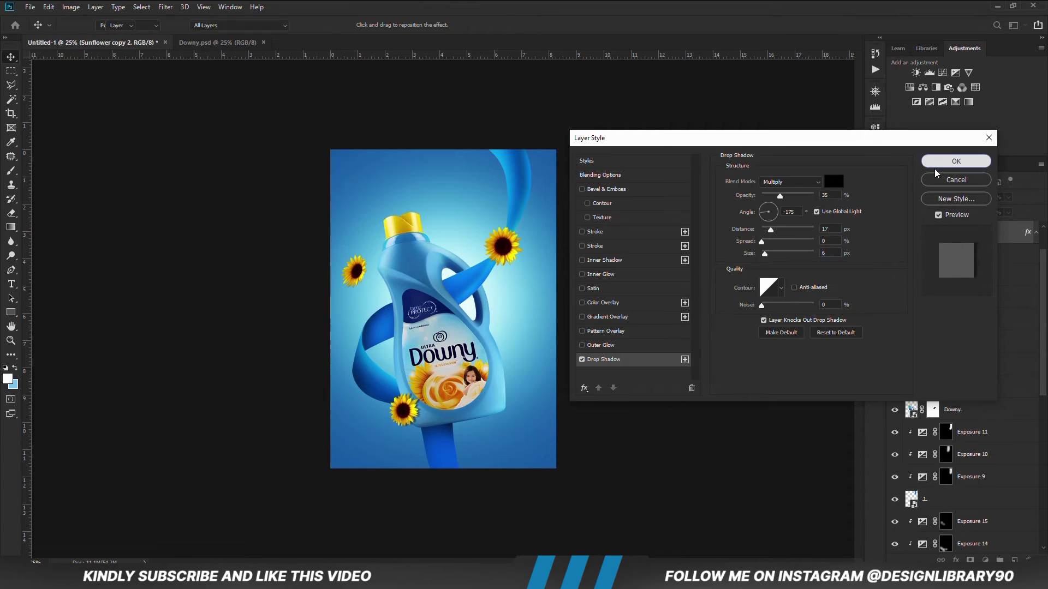
Separate the bottom sunflower's drop shadow into its own layer.
left_click(1035, 232)
right_click(1028, 238)
left_click(989, 417)
left_click(477, 215)
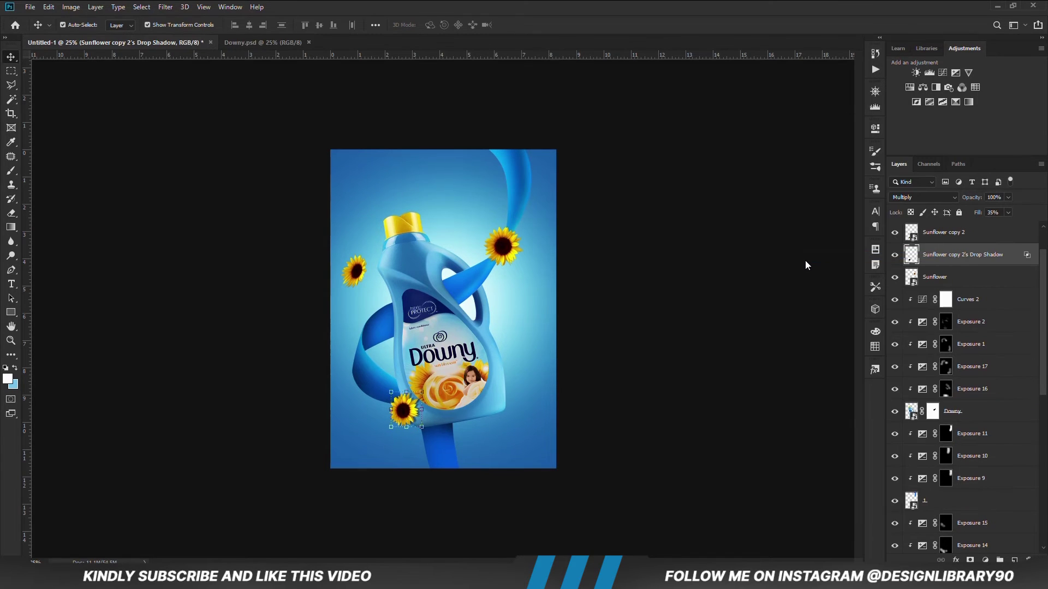
Soften the separated sunflower shadow with a Gaussian Blur of about 3.1 pixels and lower its layer opacity to about 27%.
left_click(166, 7)
mouse_move(180, 134)
left_click(318, 178)
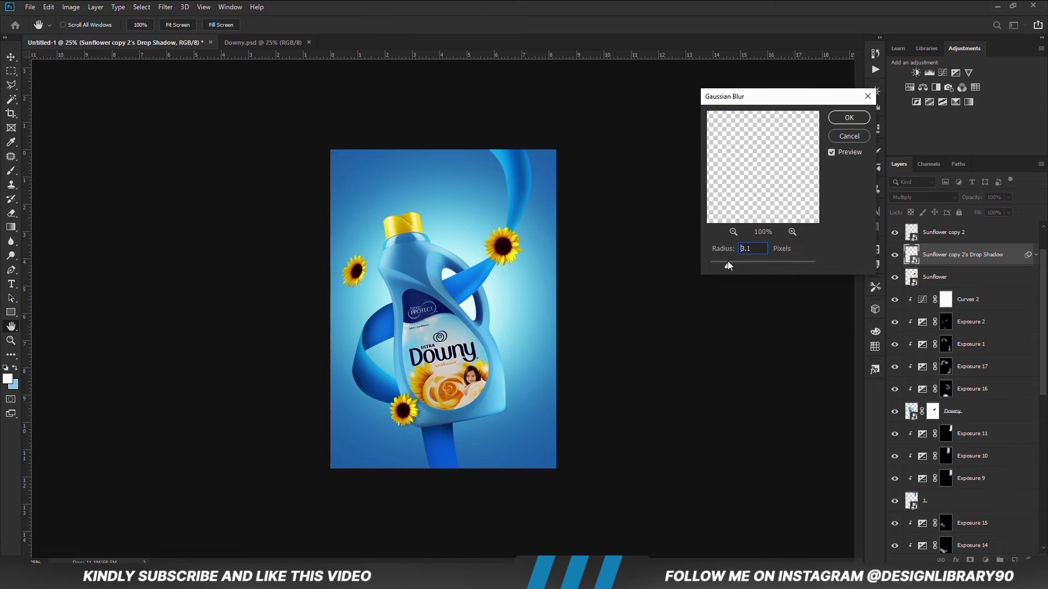
left_click(849, 117)
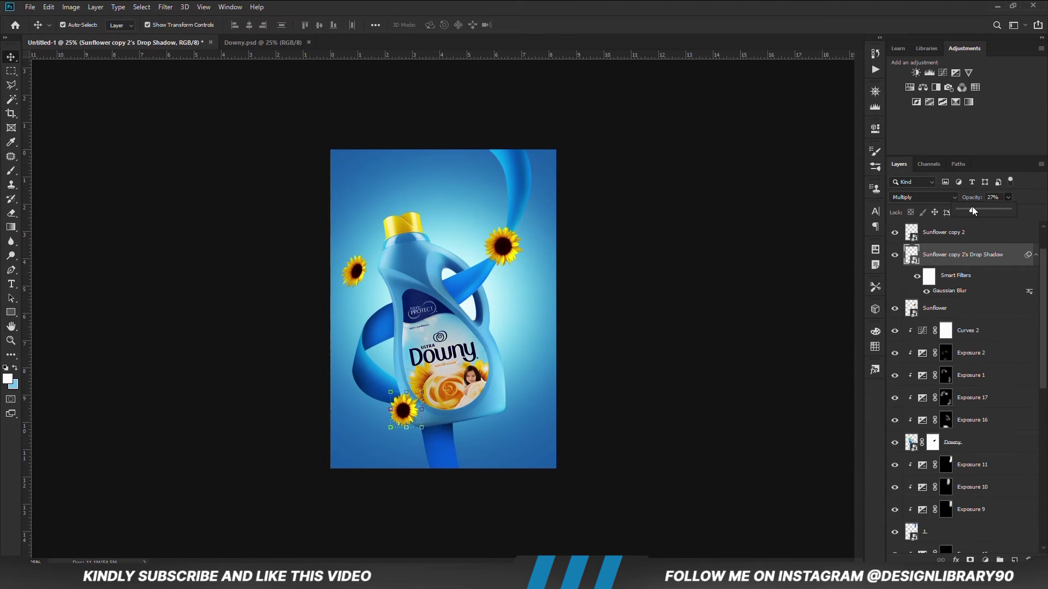
left_click(713, 269)
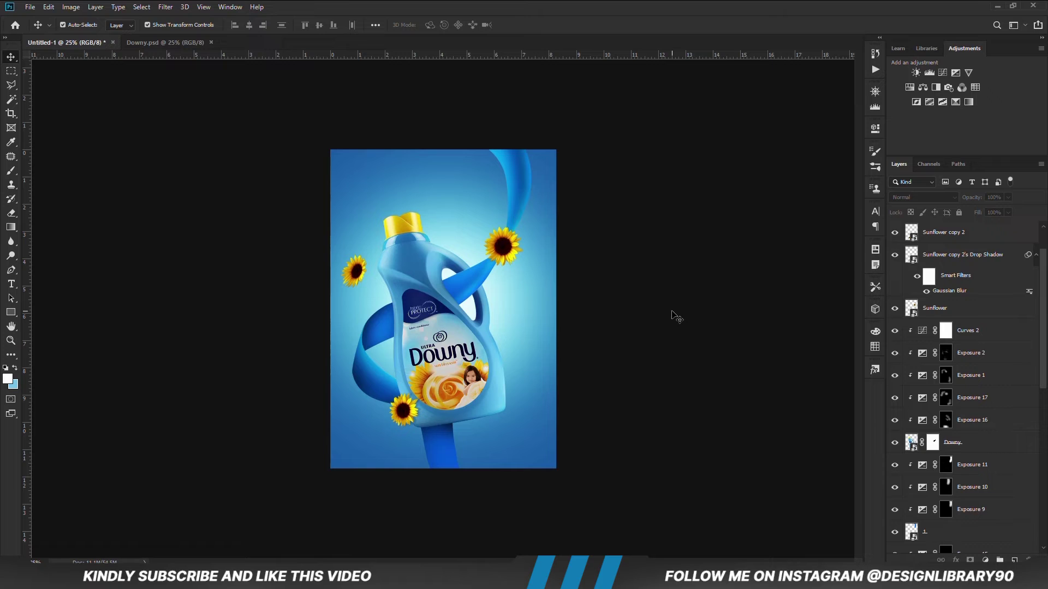
Shade the sunflower beside the bottle's handle through the inverted mask of a clipped Exposure adjustment of -2.11.
left_click(934, 308)
left_click(985, 560)
left_click(980, 434)
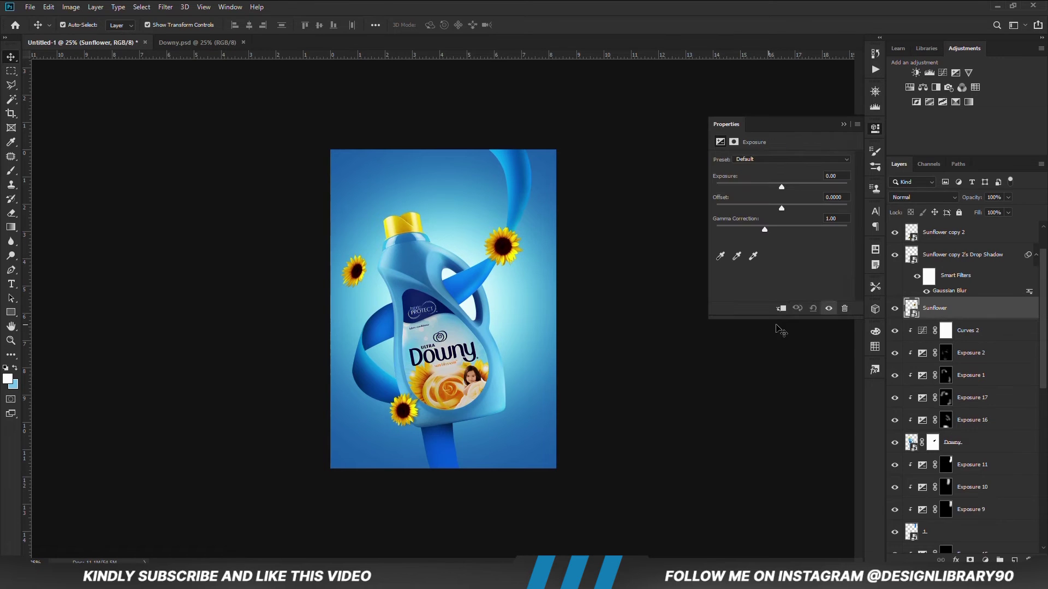
left_click_drag(781, 186, 760, 188)
left_click(843, 124)
key("ctrl+i")
key("b")
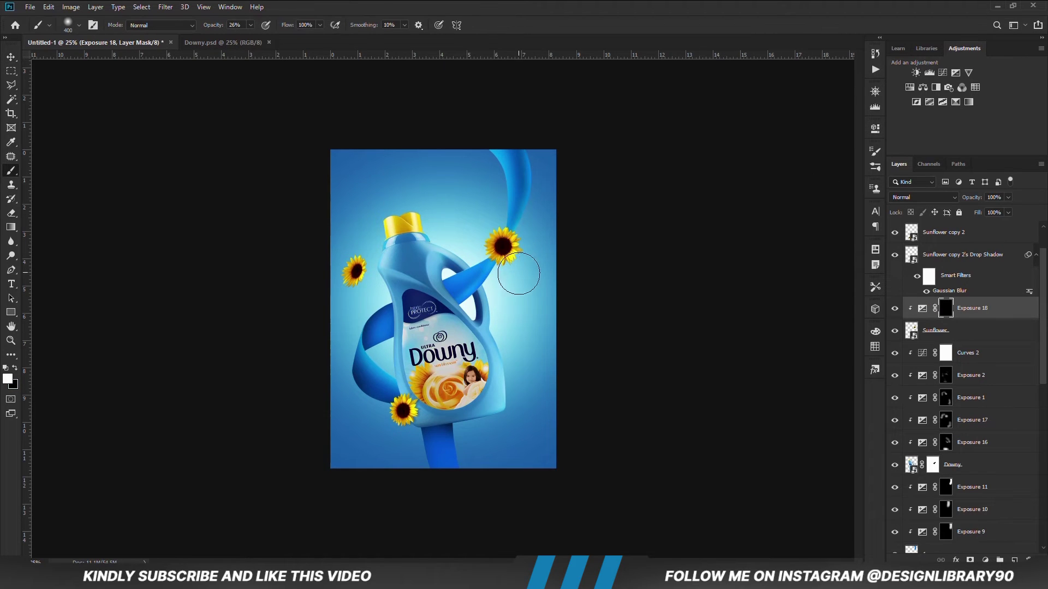
Highlight the edges of the sunflower beside the handle through a brightening clipped Exposure's inverted mask with a 200 px brush, and compare the effect.
left_click(985, 559)
left_click(973, 428)
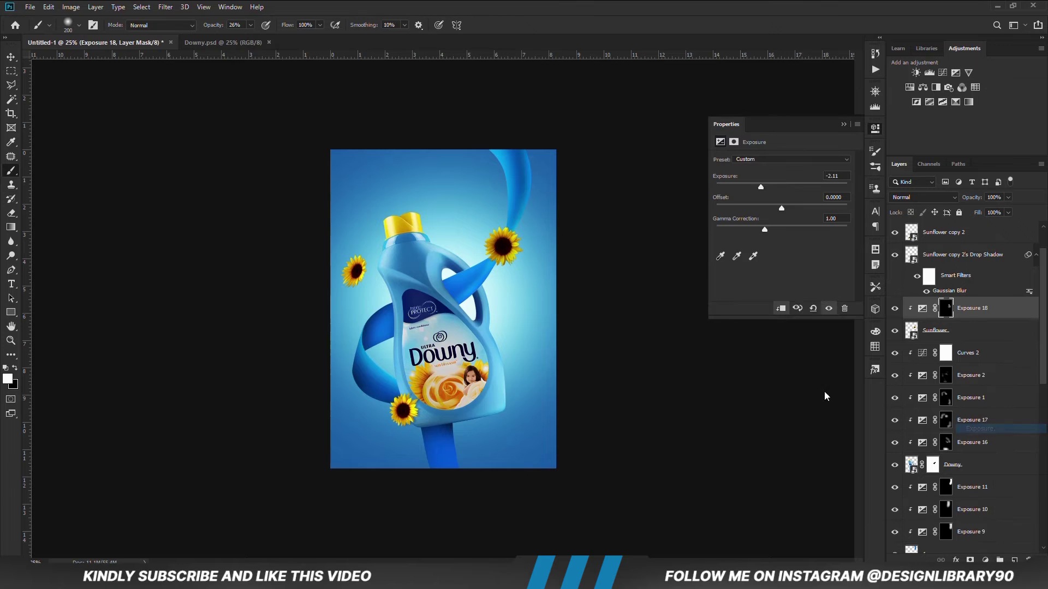
left_click(779, 310)
left_click_drag(781, 186, 799, 186)
left_click(846, 125)
key("ctrl+i")
left_click_drag(533, 257, 484, 247)
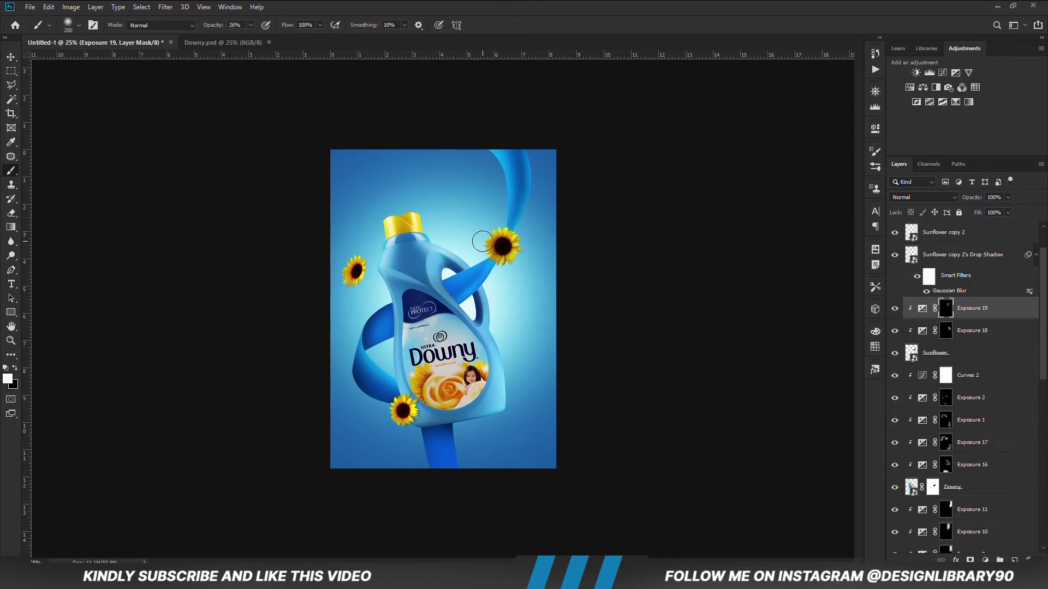
left_click(894, 308)
left_click(894, 309)
Highlight the left sunflower through the inverted mask of a clipped brightening Exposure adjustment, using a 200 px brush at 26% opacity.
key("v")
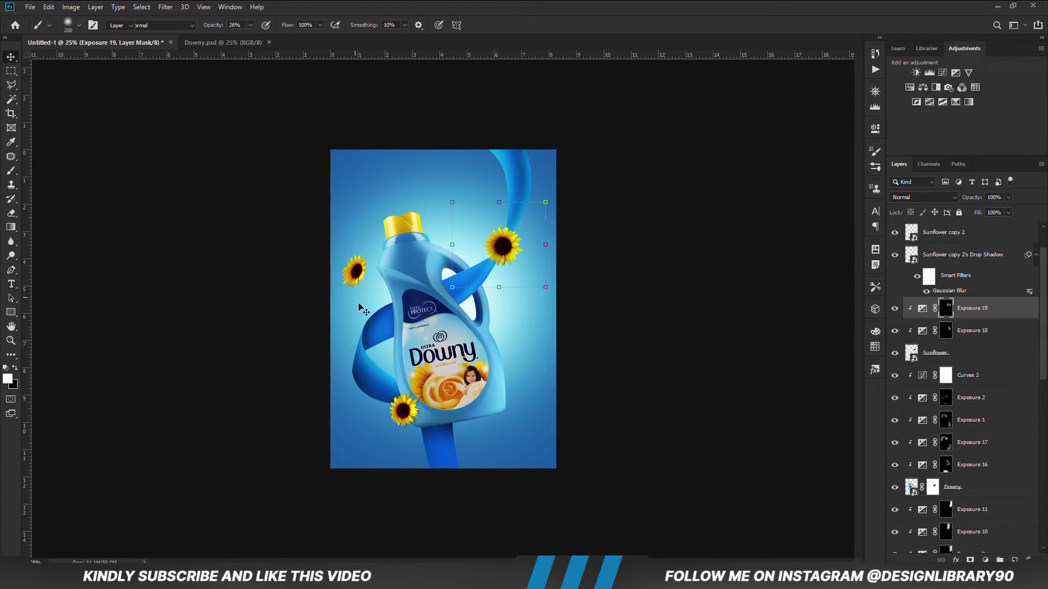
left_click(354, 271)
left_click(984, 560)
left_click(974, 428)
left_click(780, 309)
mouse_move(781, 187)
left_mouse_down()
mouse_move(761, 189)
mouse_move(800, 187)
left_mouse_up()
left_click(843, 125)
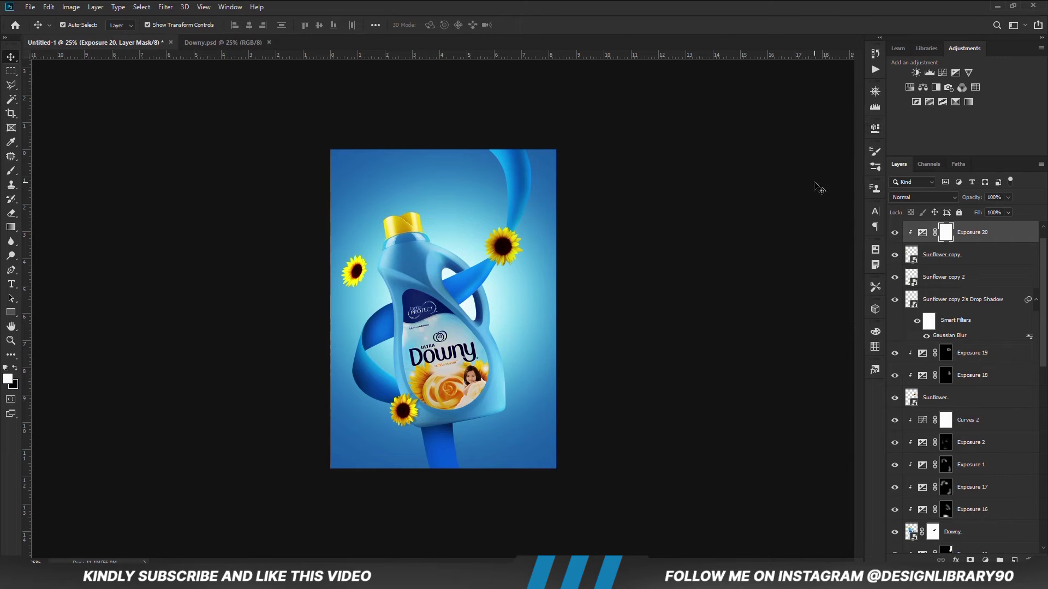
key("ctrl+i")
key("b")
left_click_drag(318, 276, 370, 278)
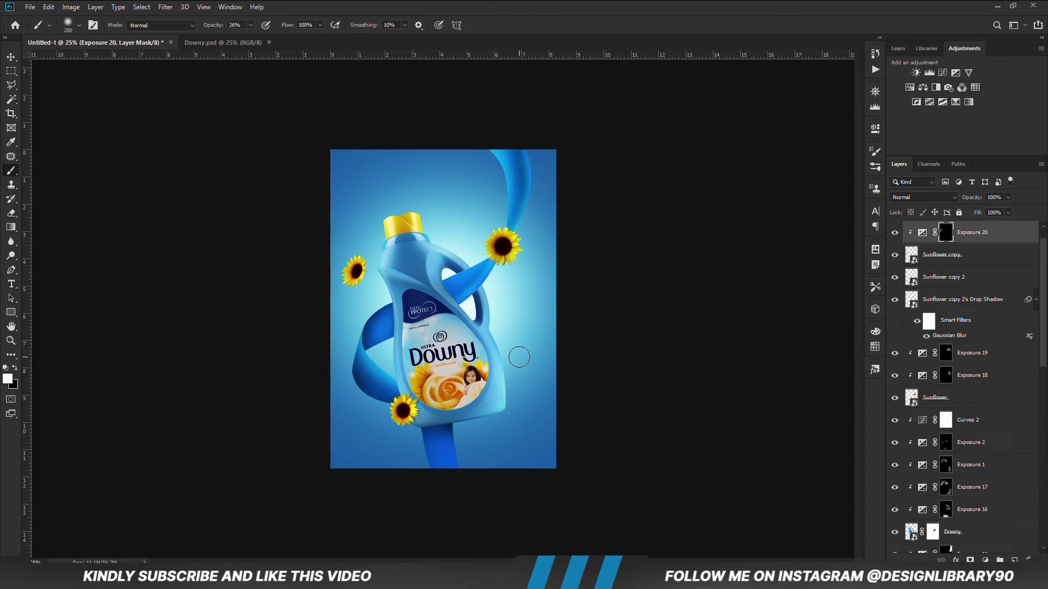
Brighten the bottom sunflower's edge through the inverted mask of its own clipped Exposure adjustment.
key("v")
left_click(403, 411)
left_click(985, 560)
left_click(973, 428)
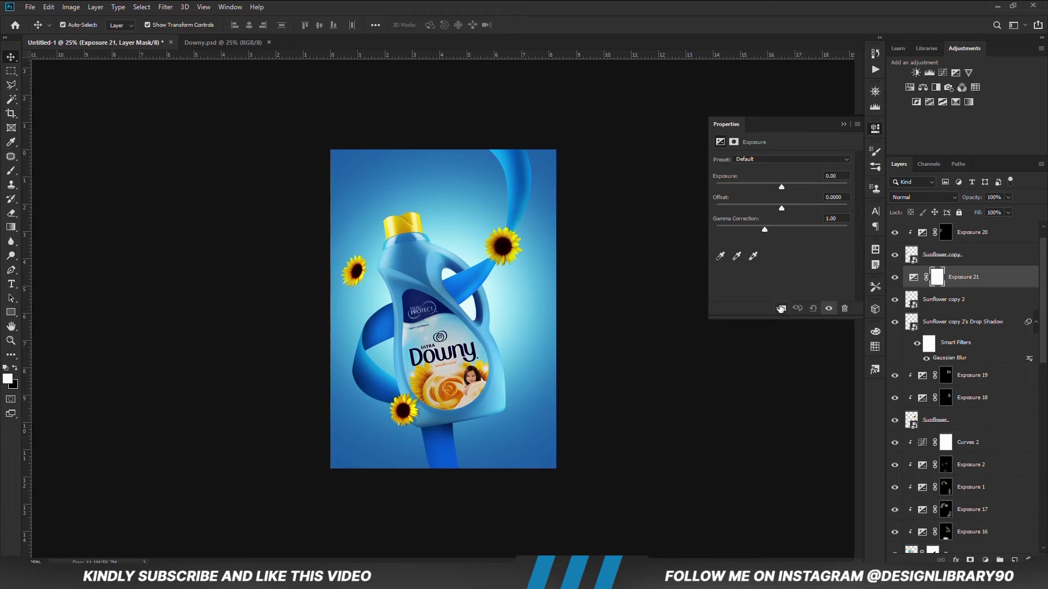
left_click(780, 308)
left_click_drag(780, 186, 792, 187)
left_click(843, 126)
key("ctrl+i")
key("b")
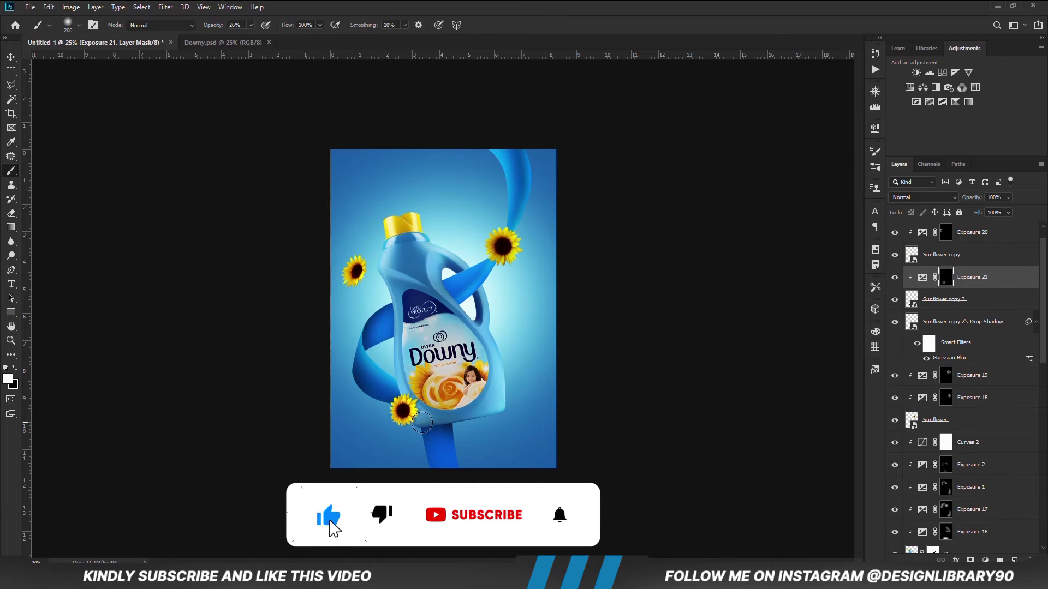
Shade the ribbon end below the bottle through the inverted mask of a clipped Exposure adjustment, using a 300 px brush.
key("v")
scroll(972, 382, "down", 5)
left_click(960, 475)
left_click(984, 560)
left_click(982, 434)
key("ctrl+alt+g")
left_click(843, 127)
key("ctrl+i")
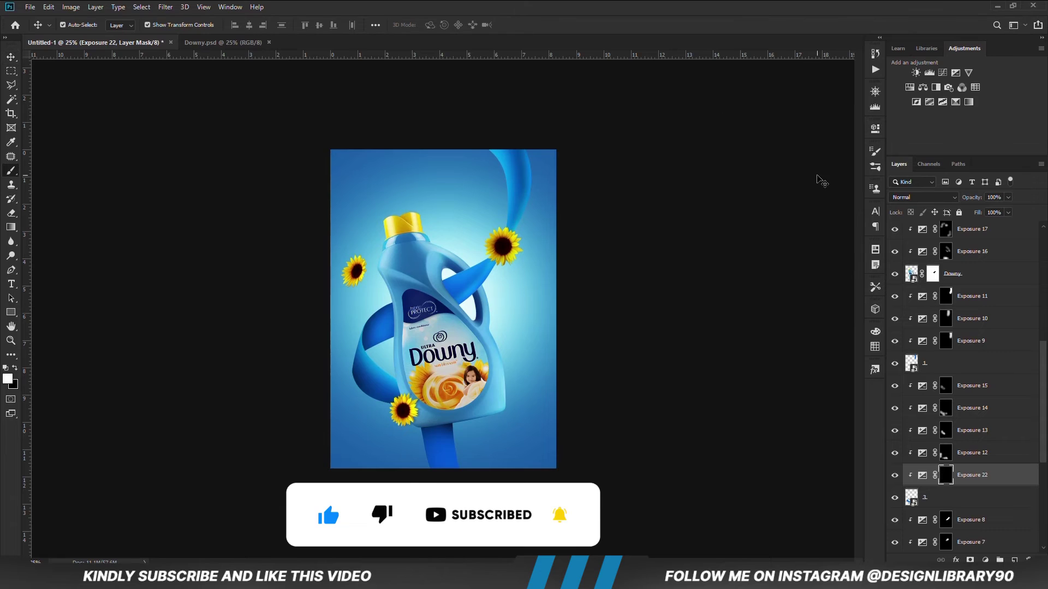
key("b")
Highlight the ribbon end below the bottle through the inverted mask of a second clipped Exposure adjustment.
left_click(985, 560)
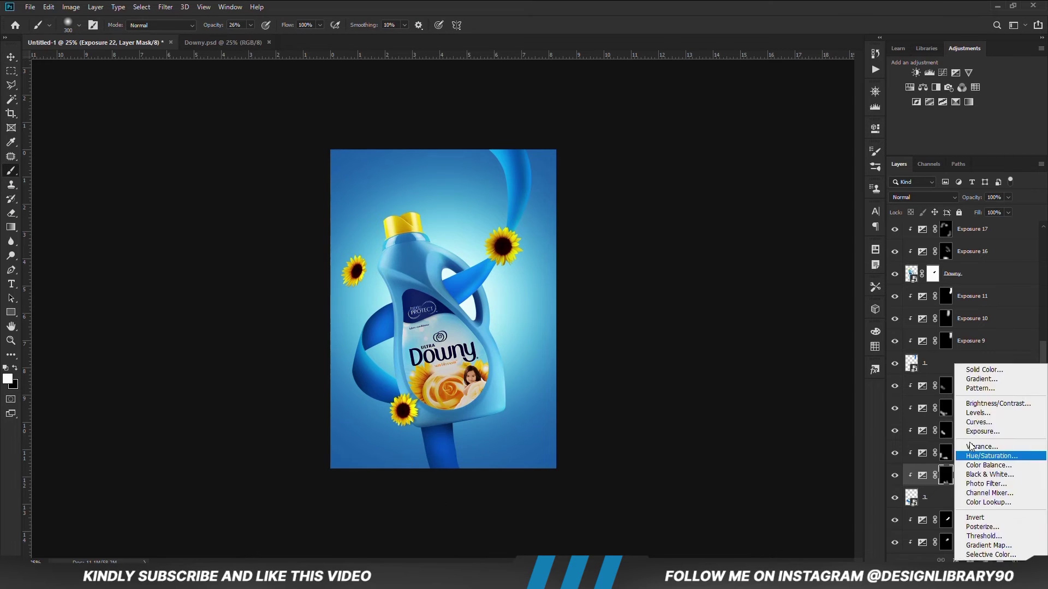
left_click(982, 433)
left_click(843, 124)
key("ctrl+i")
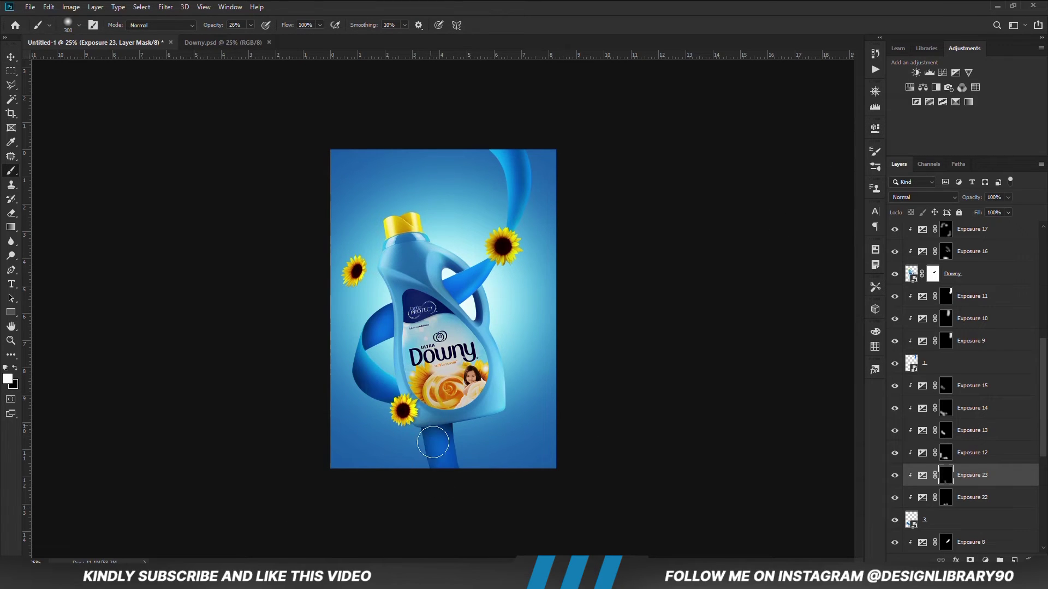
key("v")
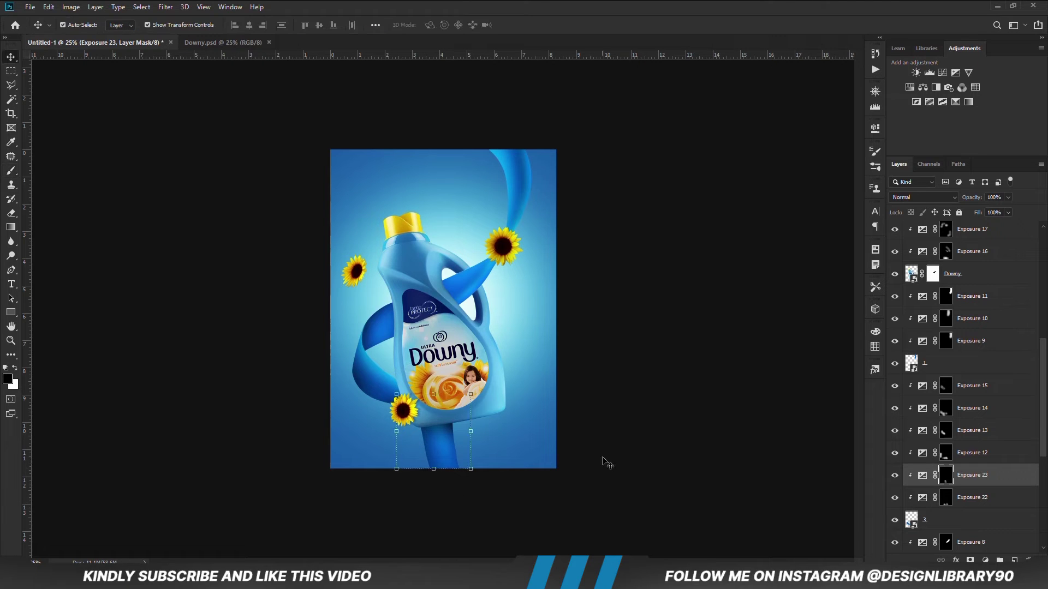
left_click(606, 462)
Add an Exposure adjustment above all layers and lower its gamma correction to darken the whole poster.
left_click(984, 561)
left_click(990, 430)
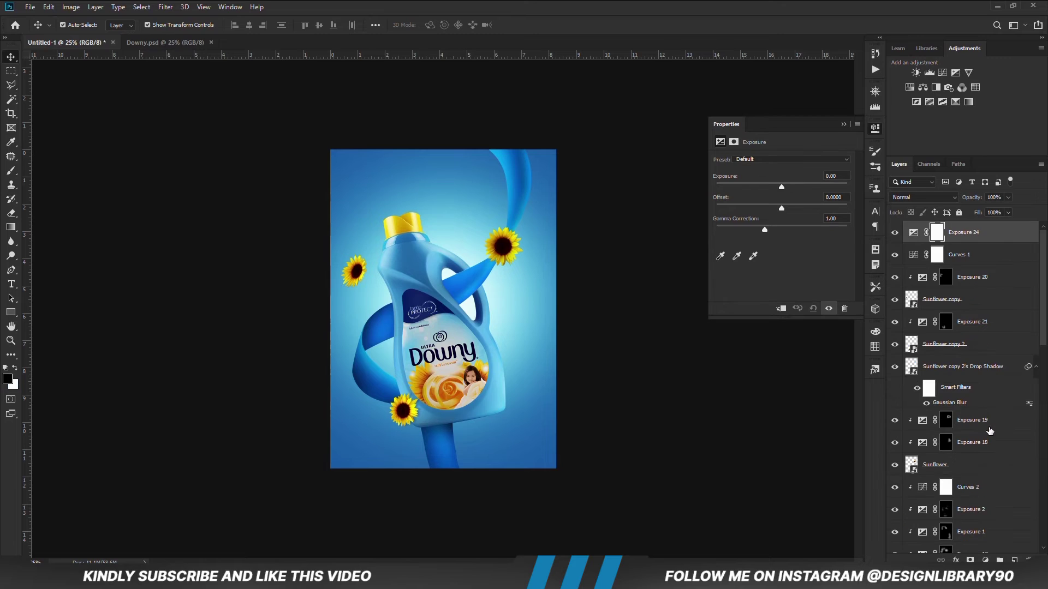
left_click_drag(766, 232, 769, 233)
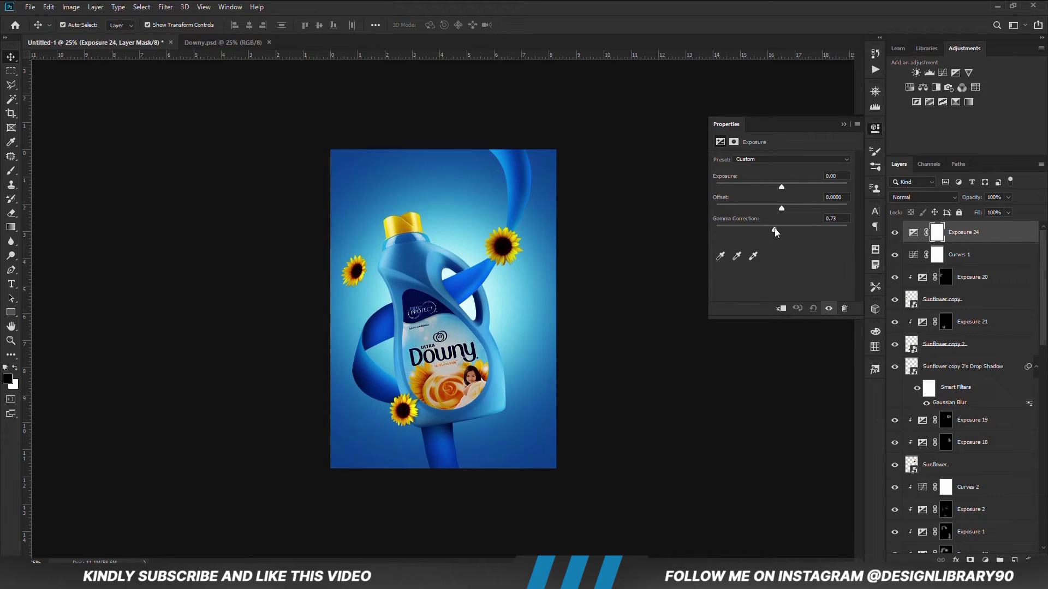
left_click(844, 125)
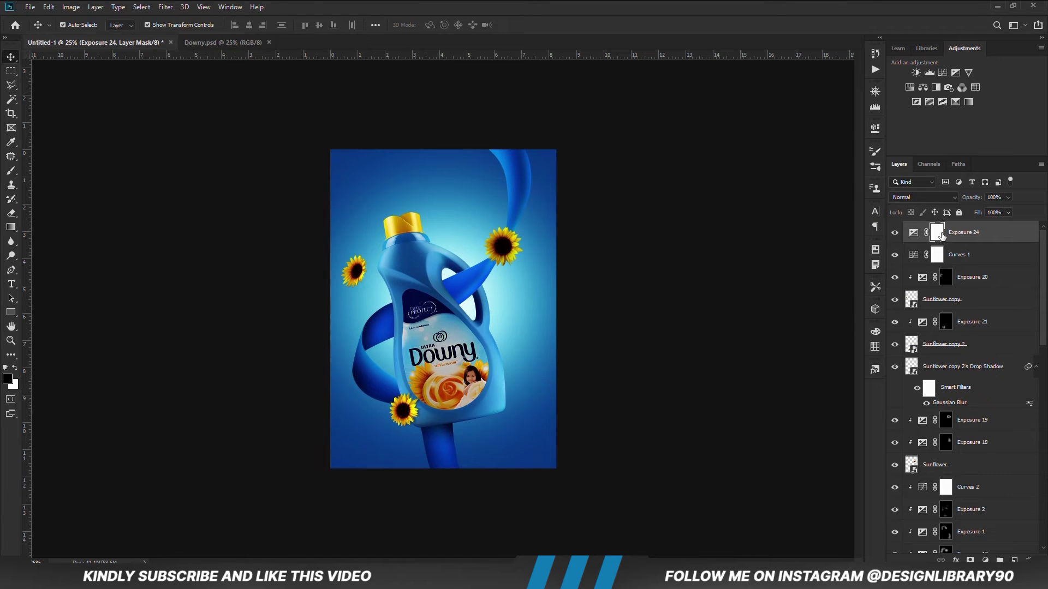
Clear the darkening from the poster's centre by painting black on the Exposure 24 mask with a 2700 px brush at 100% opacity.
left_click(11, 171)
left_click(251, 25)
left_click(346, 18)
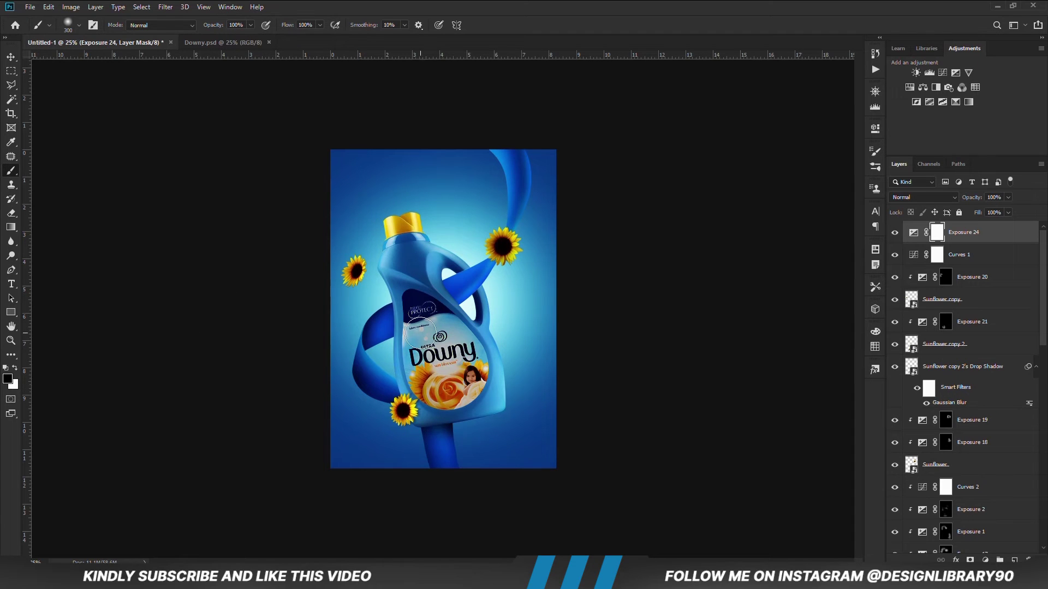
key("bracketright")
key("bracketright")
key("bracketright")
key("bracketright")
key("bracketright")
key("bracketright")
key("bracketright")
key("bracketright")
key("bracketright")
key("bracketright")
key("bracketright")
key("bracketright")
key("bracketright")
key("bracketright")
key("bracketright")
key("bracketright")
key("bracketright")
key("bracketright")
key("bracketright")
key("bracketright")
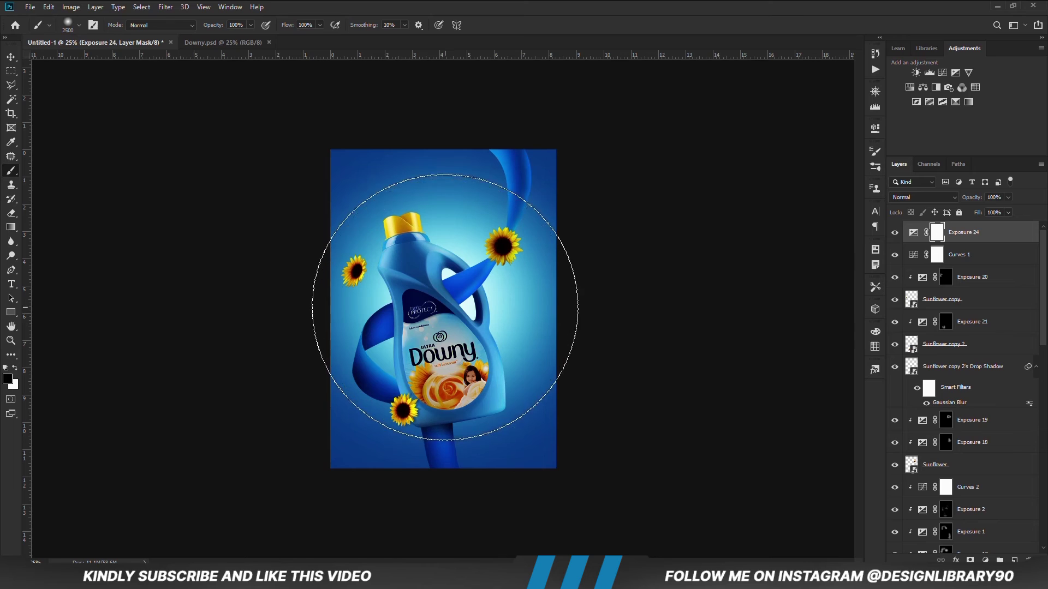
key("bracketright")
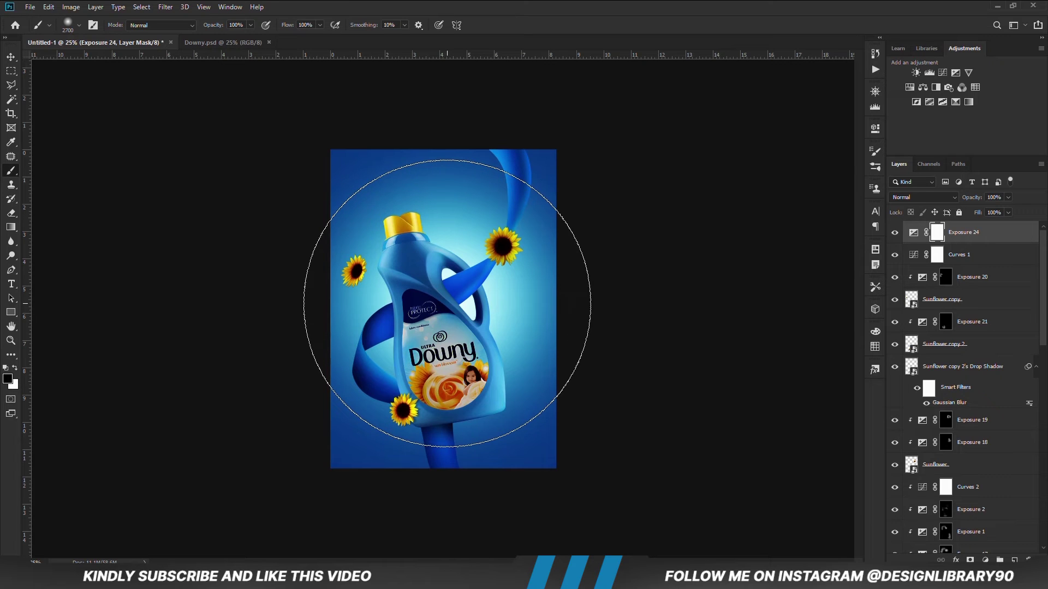
left_click(446, 303)
key("bracketleft")
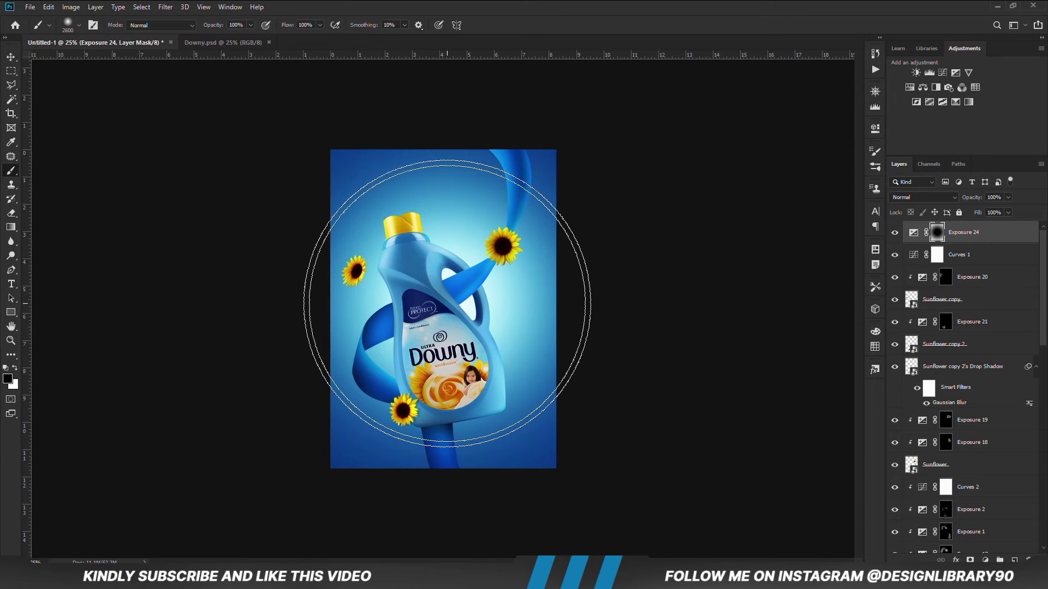
Clear the vignette further from the poster's centre on the Exposure 24 mask and compare the poster with and without it.
left_click(447, 304)
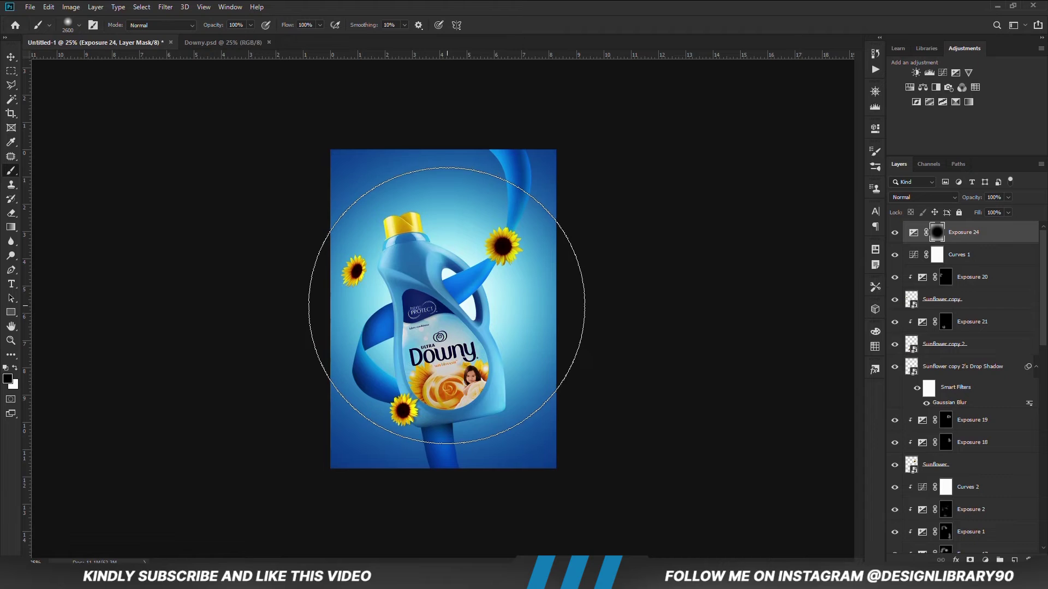
key("v")
left_click(894, 233)
left_click(894, 233)
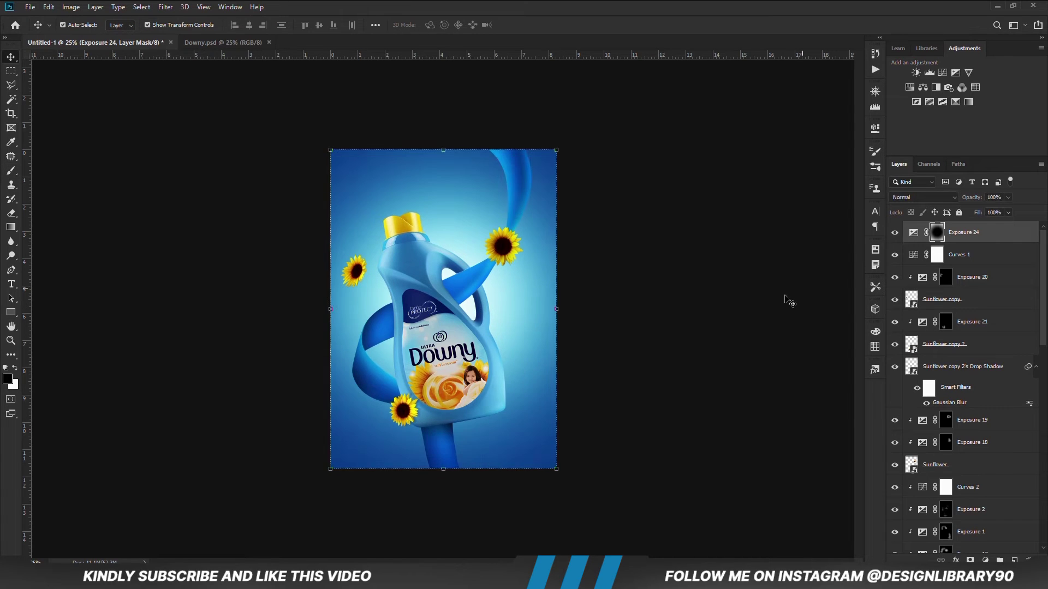
left_click(646, 354)
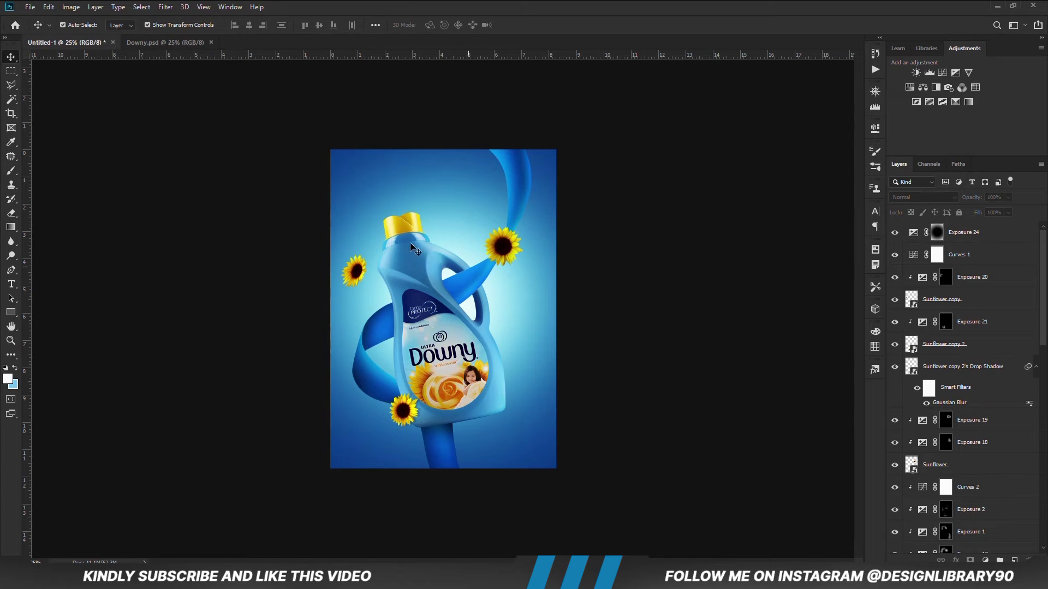
Copy the white fabric layer 444 from Downy.psd into the poster document, making it visible in the source file.
left_click(165, 42)
left_click(934, 240)
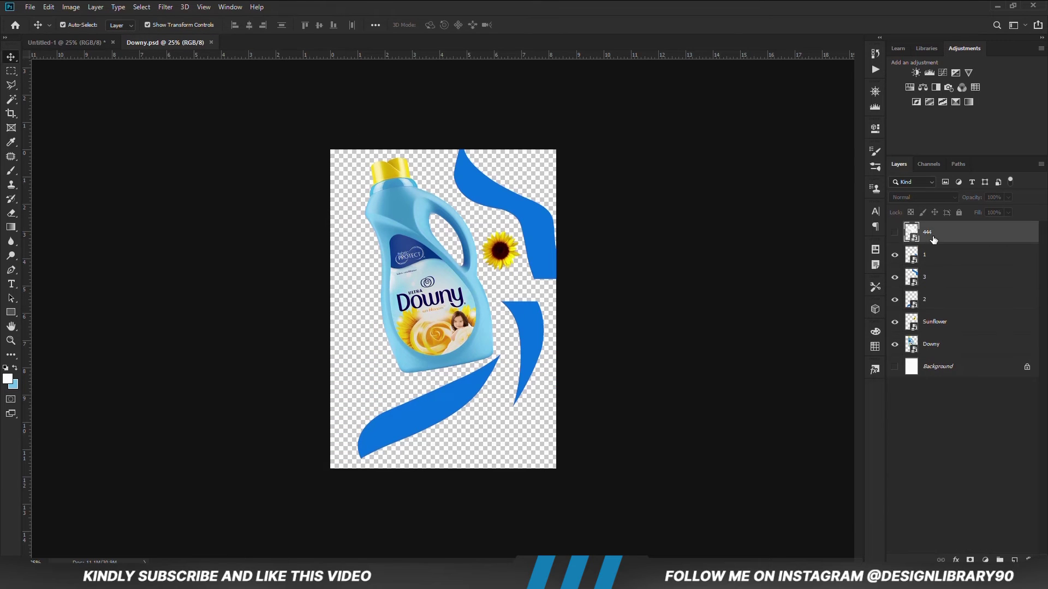
left_click(894, 233)
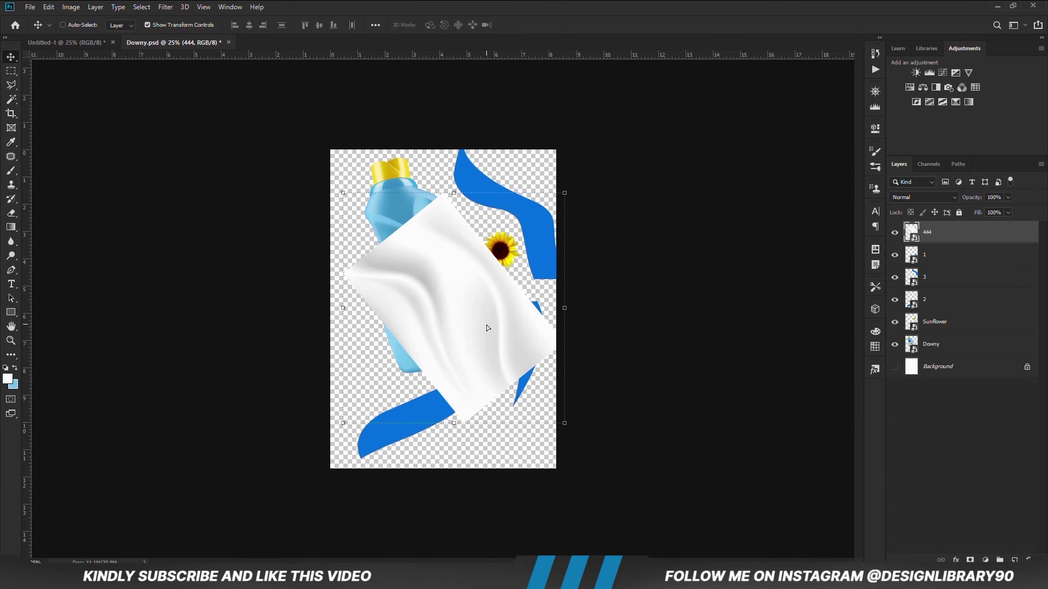
left_click(70, 43)
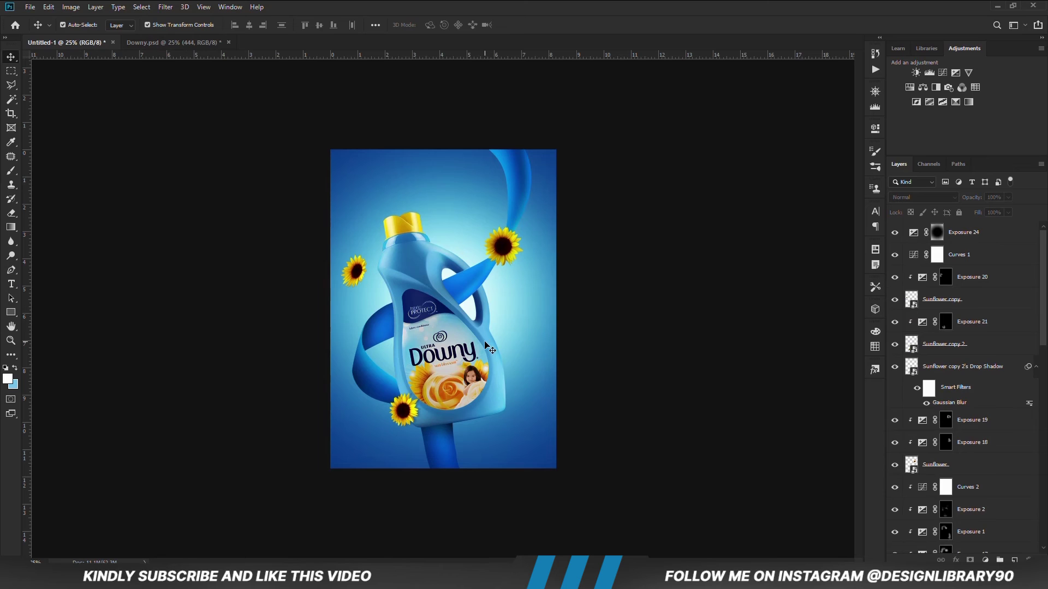
key("ctrl+v")
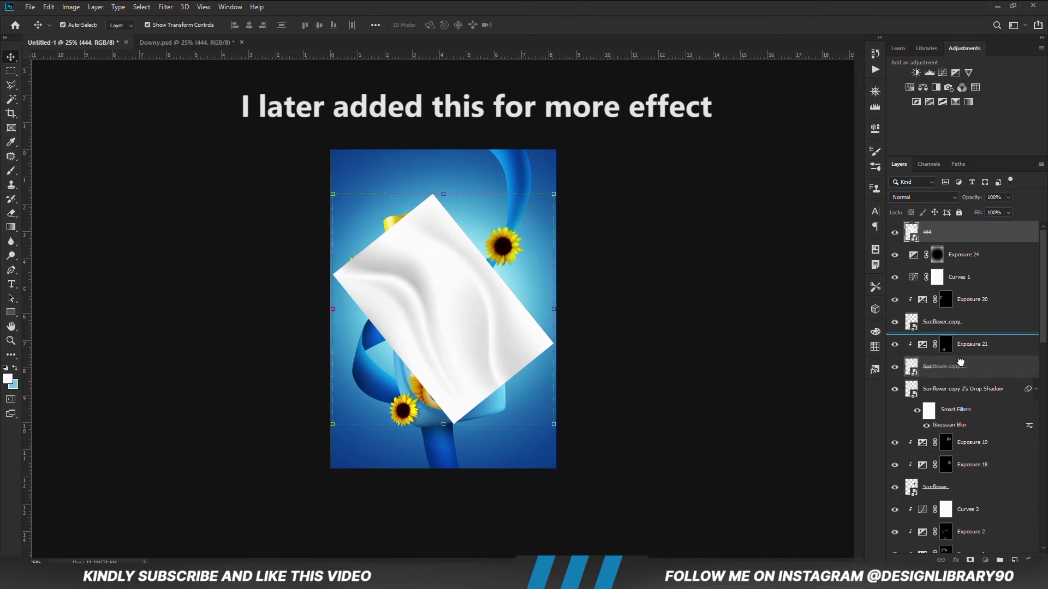
Place layer 444 directly above Exposure 15 and move the fabric behind the bottle's lower half.
scroll(947, 328, "down", 5)
left_click_drag(961, 551, 955, 376)
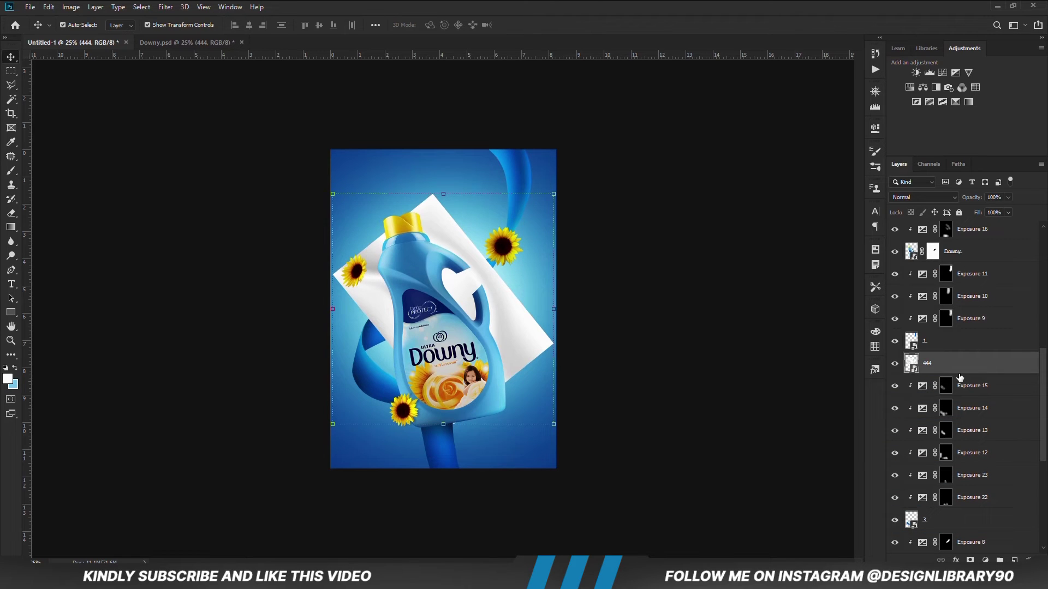
left_click(895, 520)
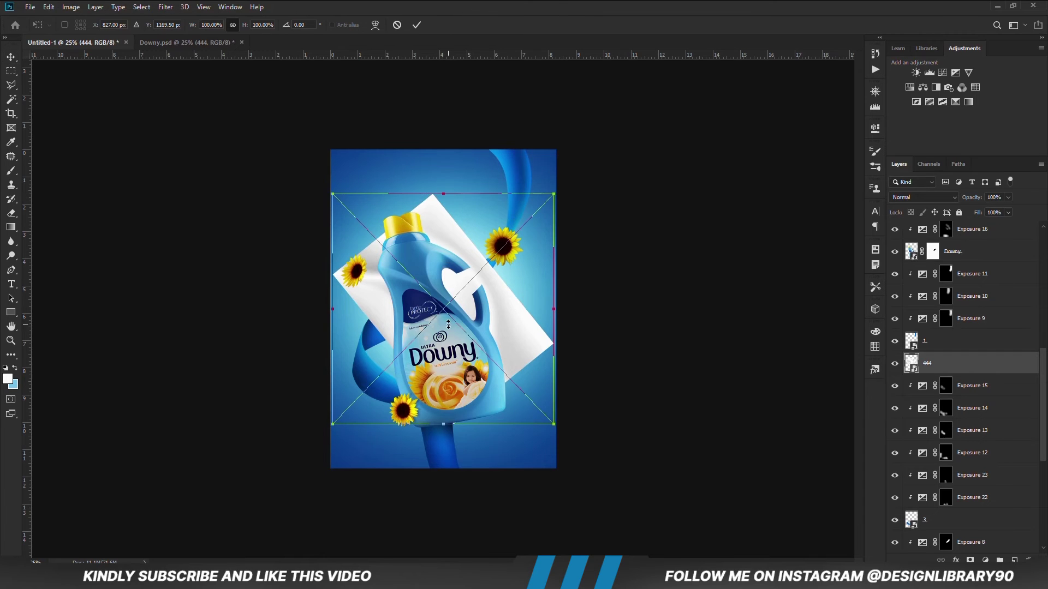
left_click_drag(460, 317, 420, 409)
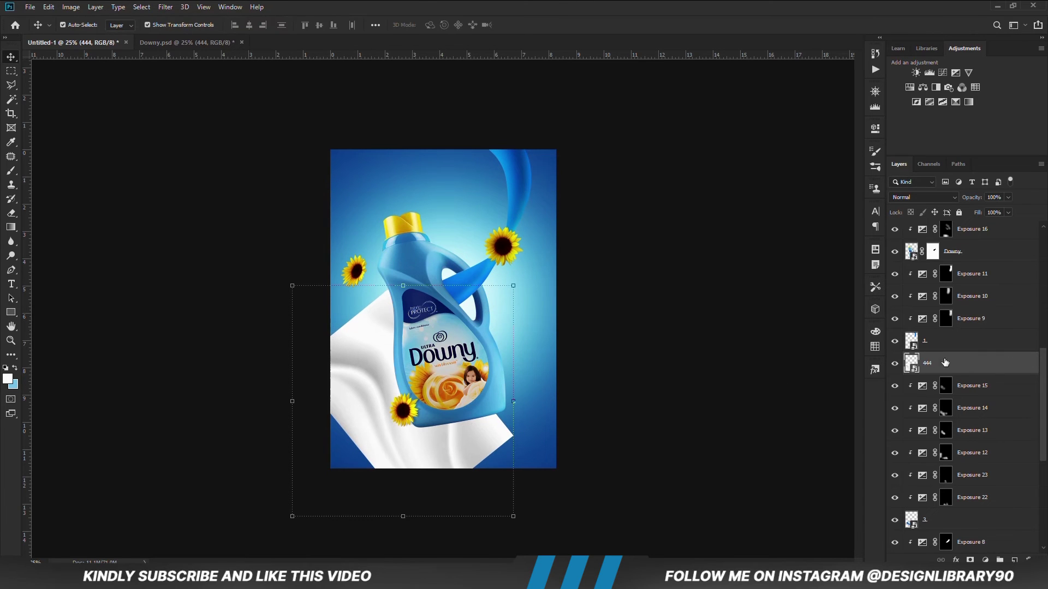
Set layer 444's blend mode to Multiply and adjust the fabric's placement around the bottle's lower half.
left_click(922, 198)
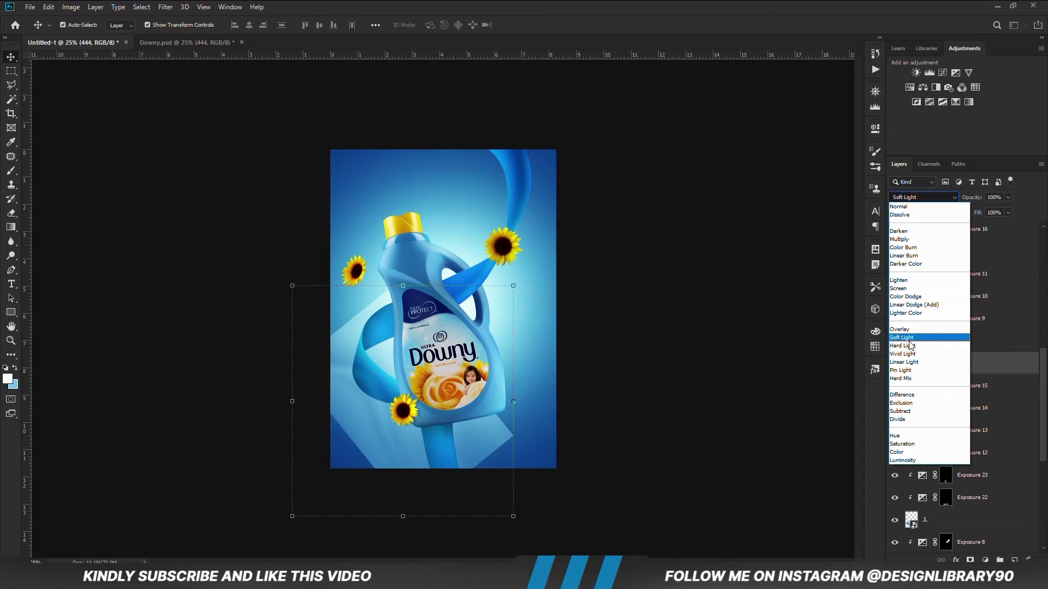
left_click(903, 239)
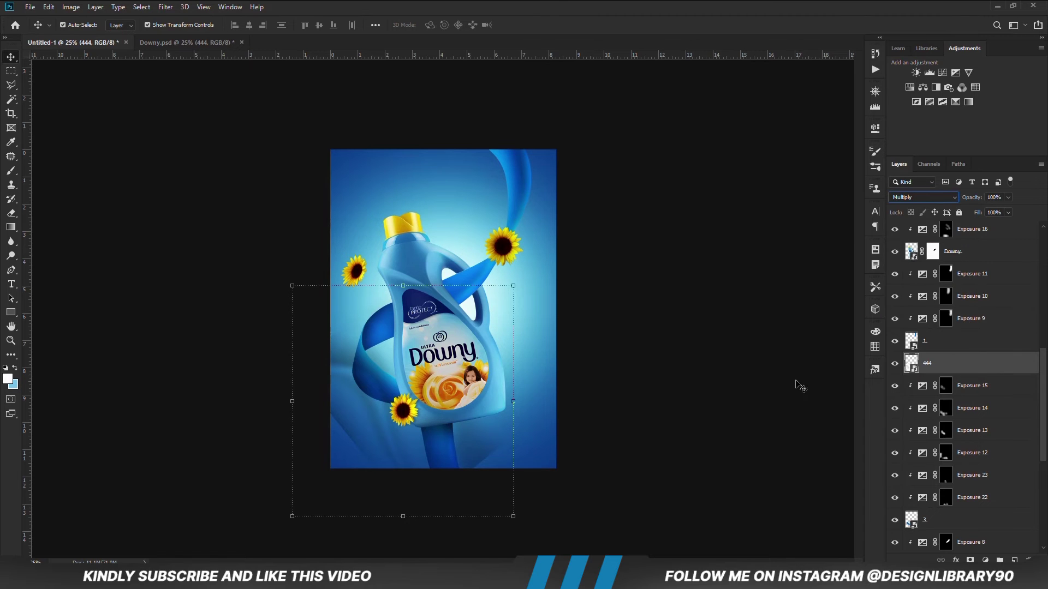
left_click_drag(392, 288, 395, 514)
key("Escape")
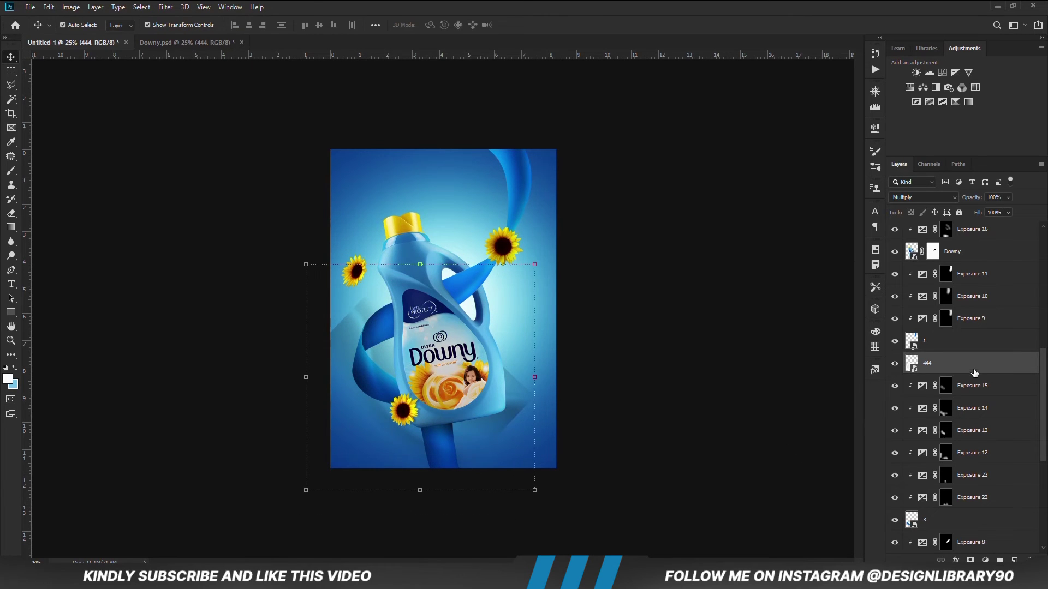
Clip layer 444 to the ribbon layer below, rotate the fabric to 164.54° and shift it slightly downward.
right_click(975, 372)
left_click(889, 338)
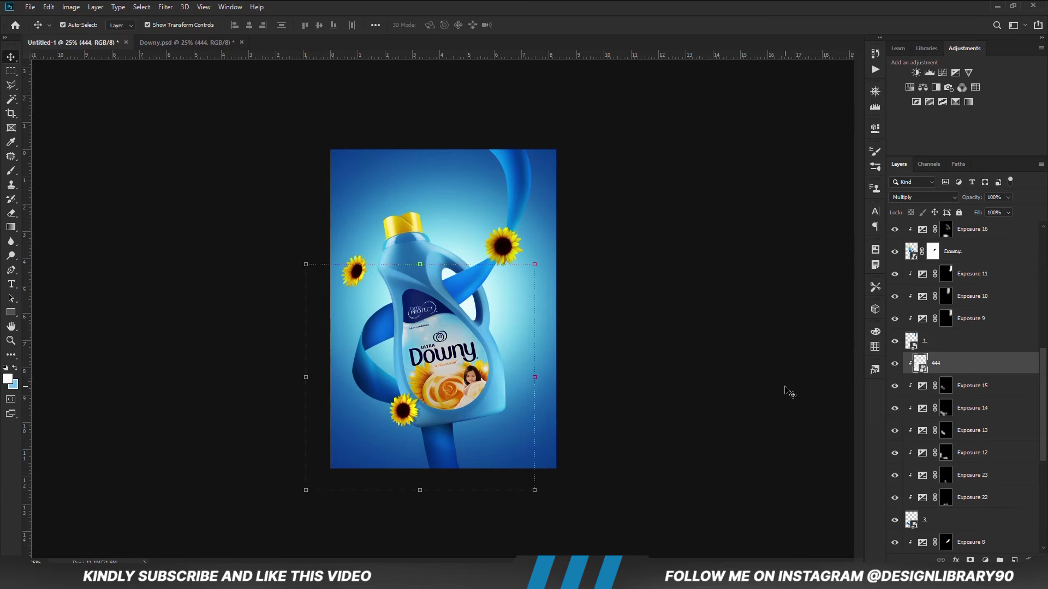
left_click_drag(532, 490, 554, 483)
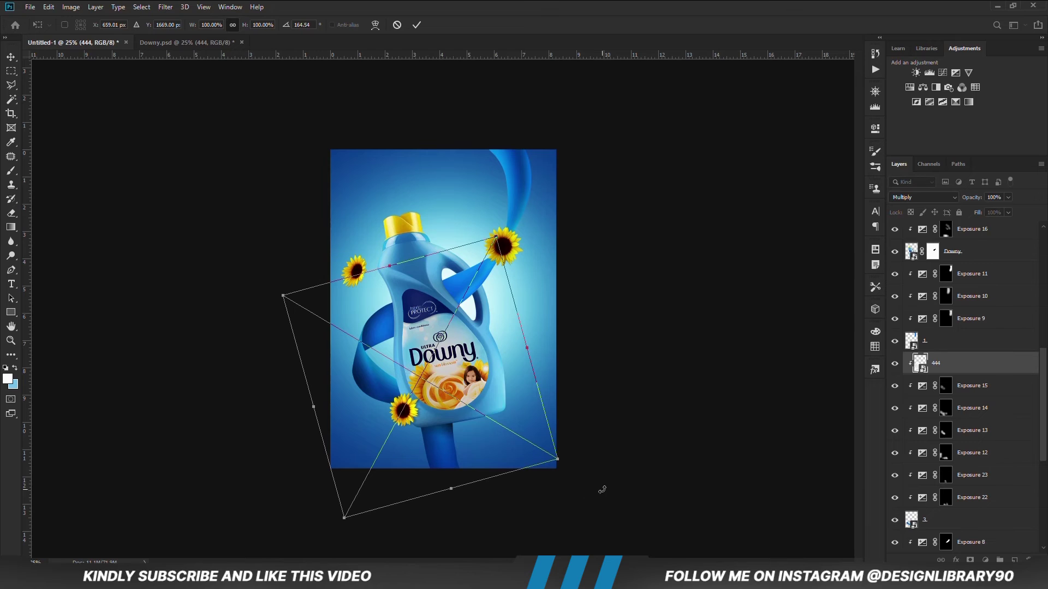
left_click(416, 24)
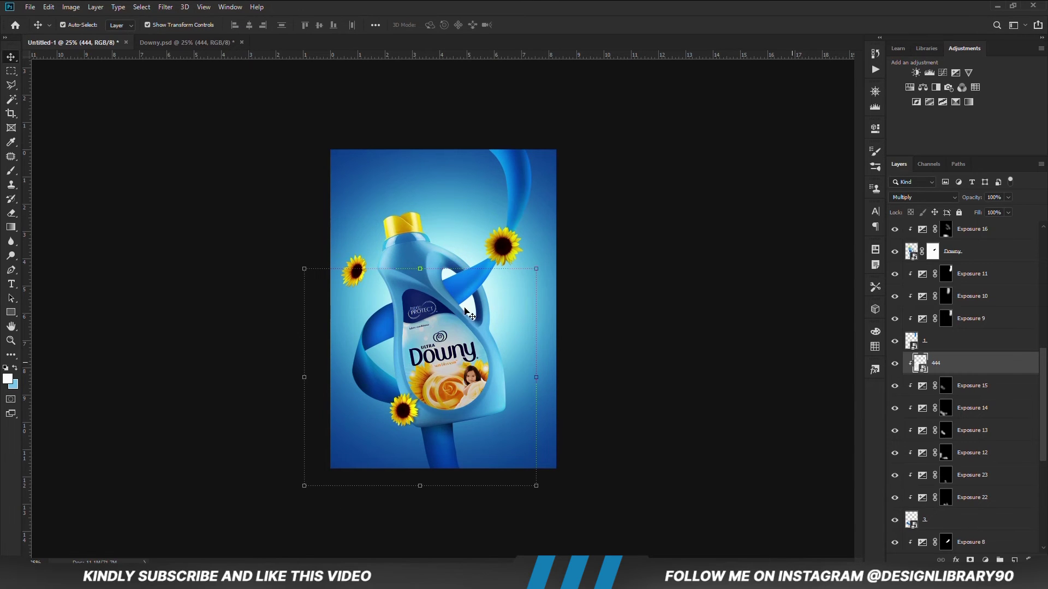
left_click(412, 266)
left_click_drag(410, 292, 413, 309)
key("Return")
Duplicate fabric layer 444, hide the original and move the copy directly above Exposure 8.
key("ctrl+j")
left_click(894, 387)
scroll(954, 393, "down", 3)
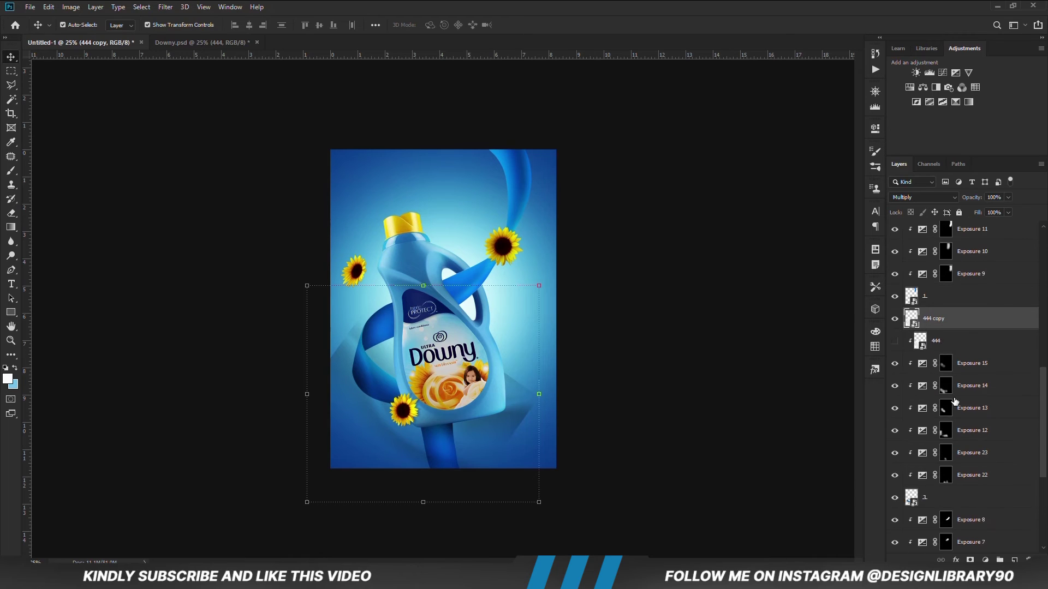
scroll(970, 365, "down", 9)
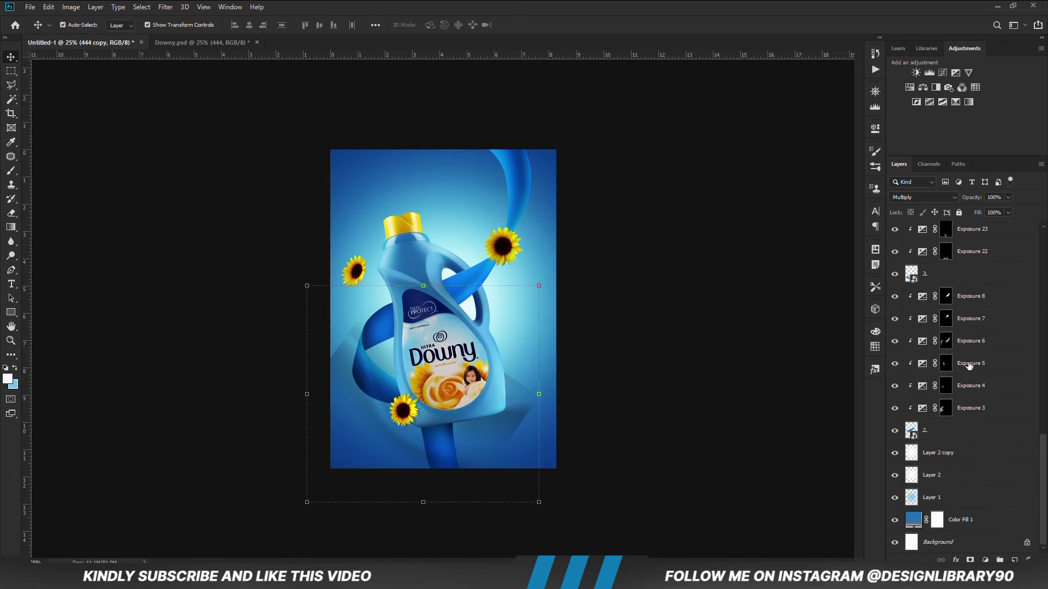
scroll(970, 365, "up", 7)
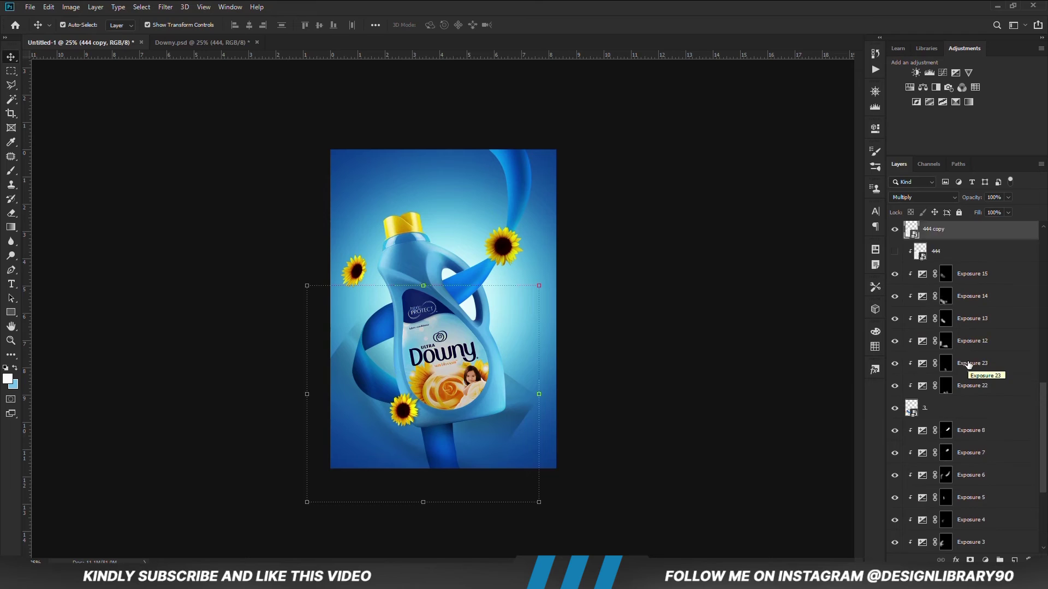
left_click_drag(947, 261, 947, 441)
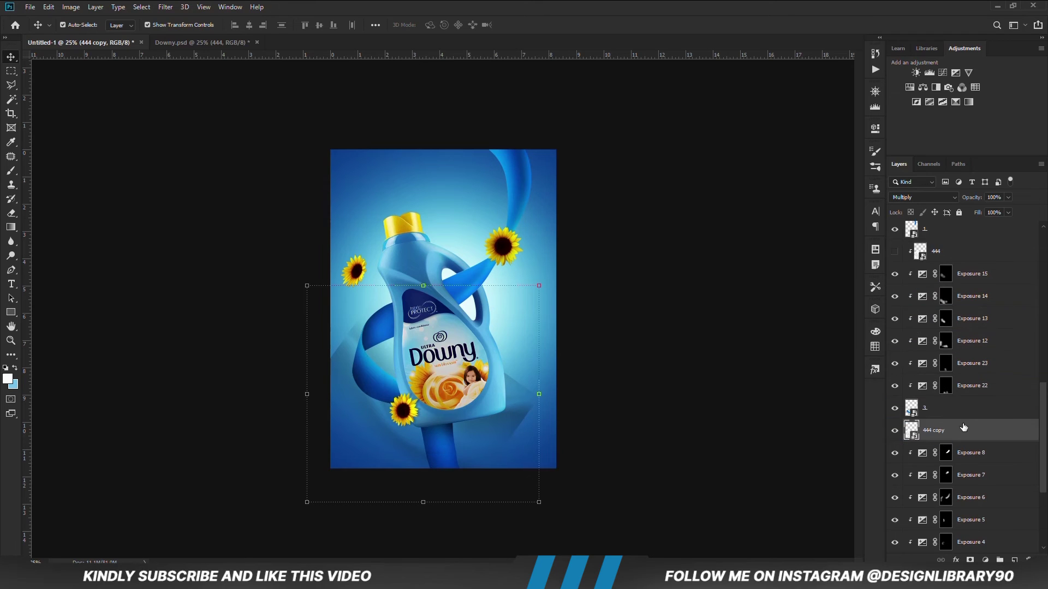
scroll(945, 422, "down", 3)
scroll(963, 497, "down", 1)
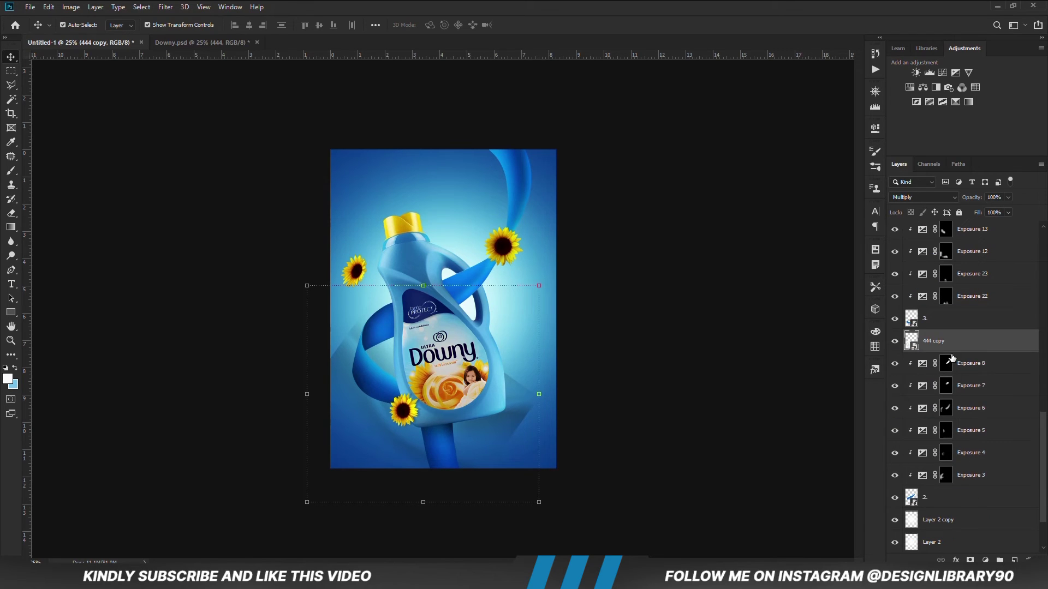
Clip the 444 copy to ribbon layer 2 and rotate the fabric to 108.22° over the bend beside the bottle.
left_click(963, 348, "alt")
left_click(413, 297)
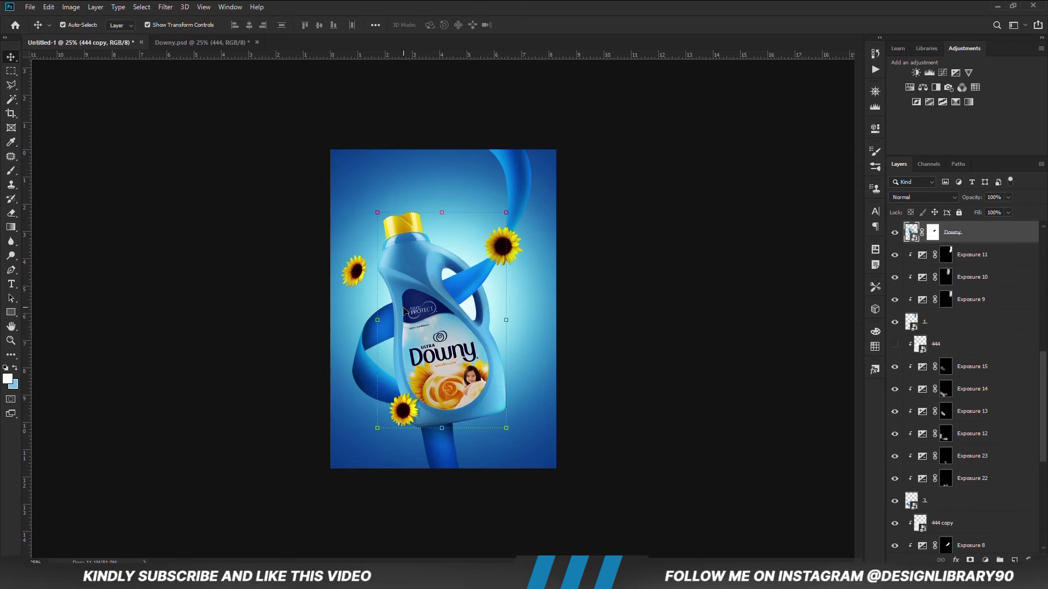
scroll(943, 439, "down", 3)
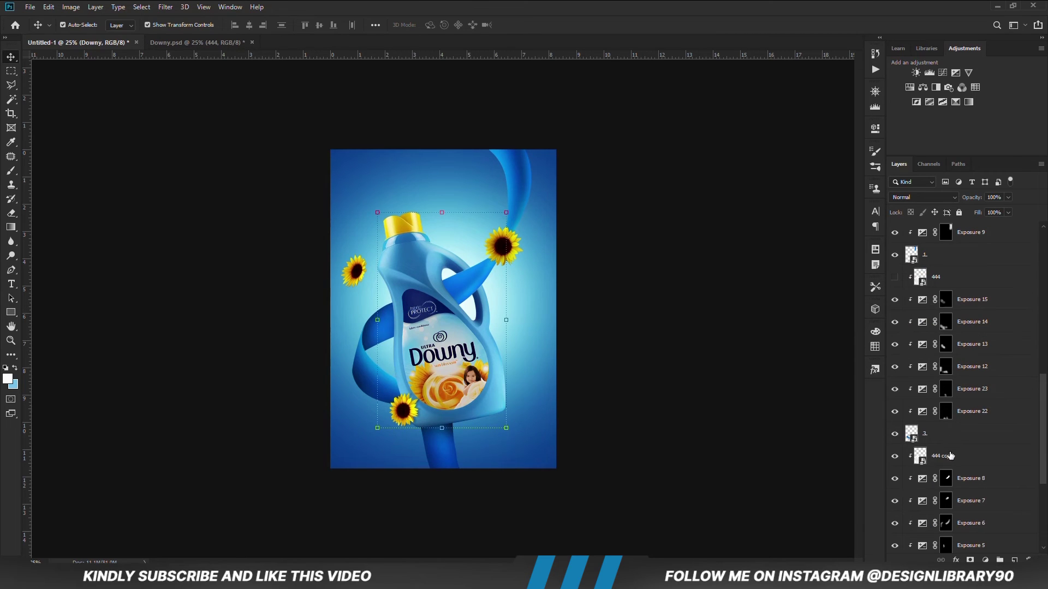
left_click(950, 456)
left_click_drag(402, 283, 396, 329)
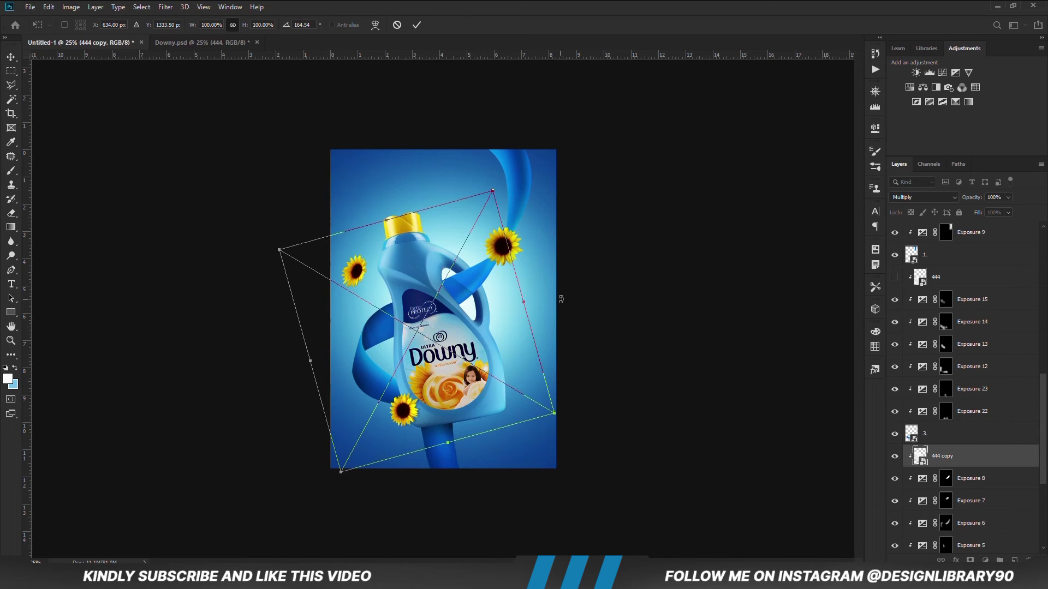
mouse_move(451, 327)
left_mouse_down()
mouse_move(413, 329)
mouse_move(429, 305)
mouse_move(436, 325)
left_mouse_up()
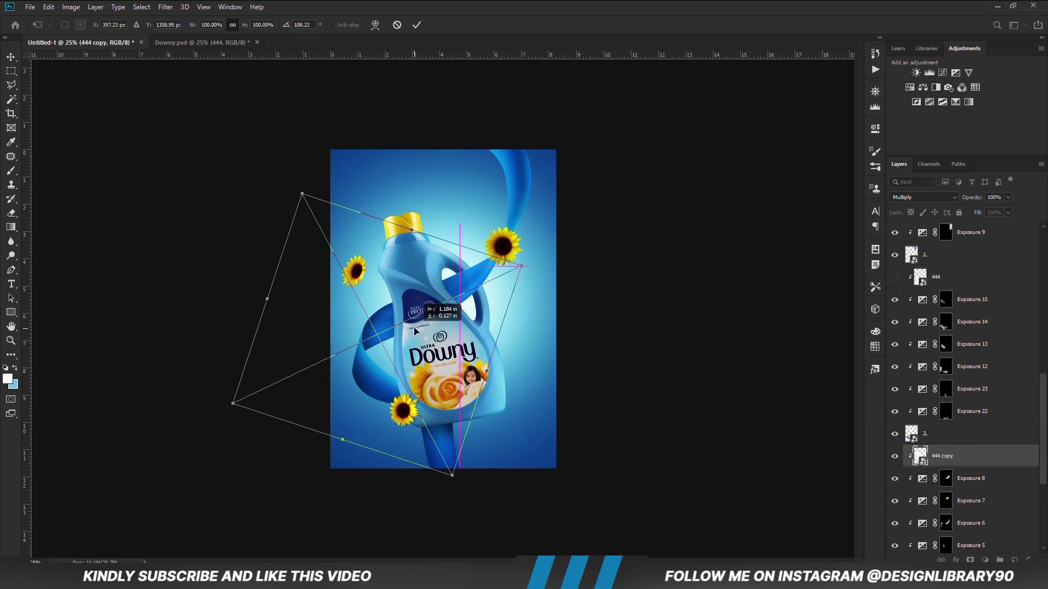
key("Return")
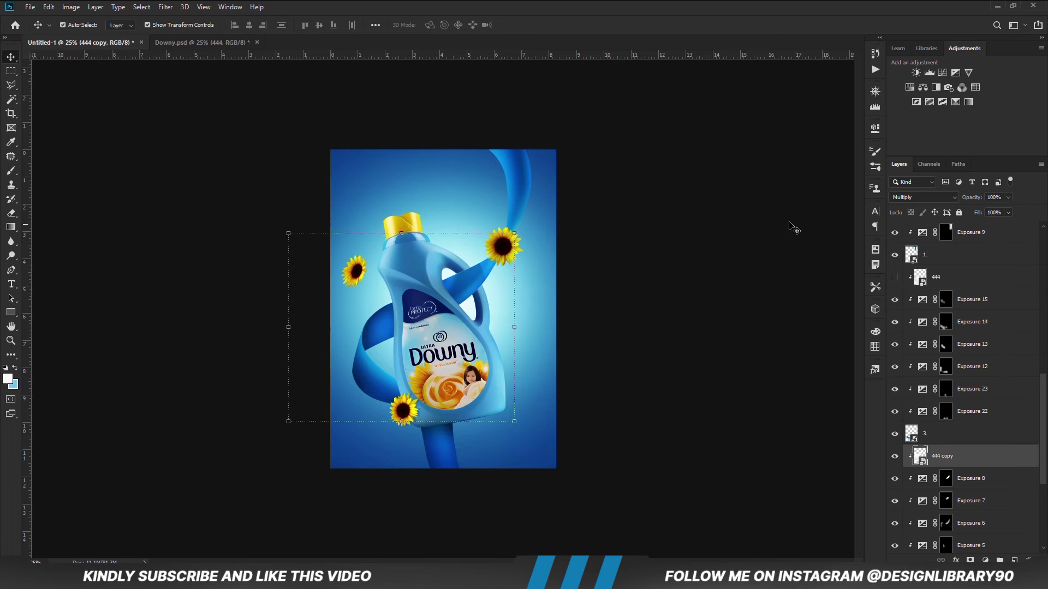
Set the 444 copy's blend mode to Normal, then shrink, rotate and position the fabric over the ribbon's bend left of the bottle.
left_click(922, 197)
left_click(906, 204)
key("ctrl+t")
left_click_drag(401, 231, 404, 270)
left_click_drag(329, 228, 391, 354)
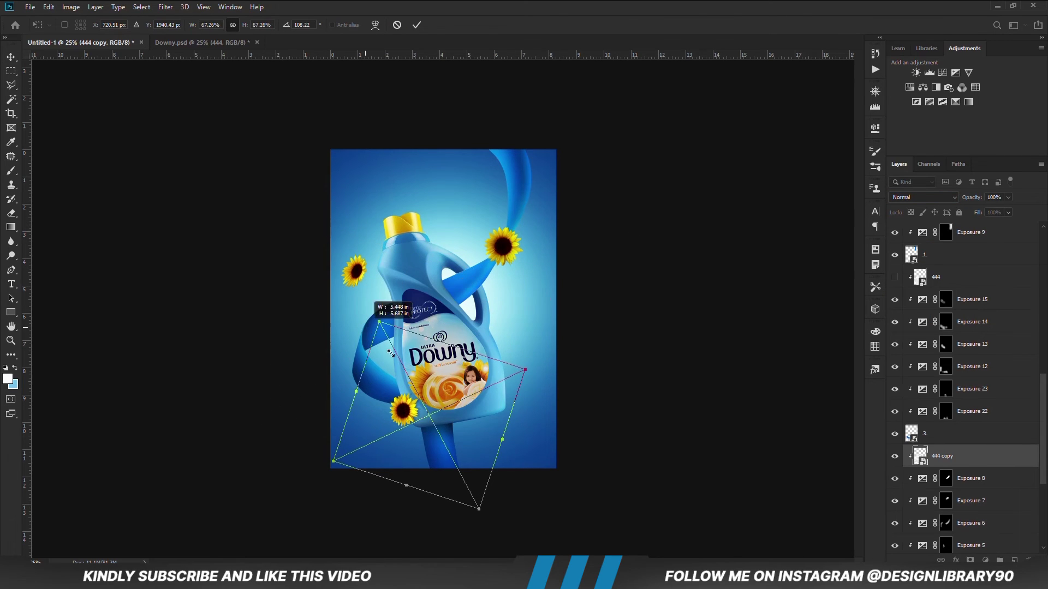
left_click_drag(434, 398, 411, 316)
left_click_drag(509, 369, 483, 243)
left_click_drag(448, 334, 448, 329)
left_click_drag(490, 371, 499, 345)
left_click_drag(418, 333, 414, 335)
key("Return")
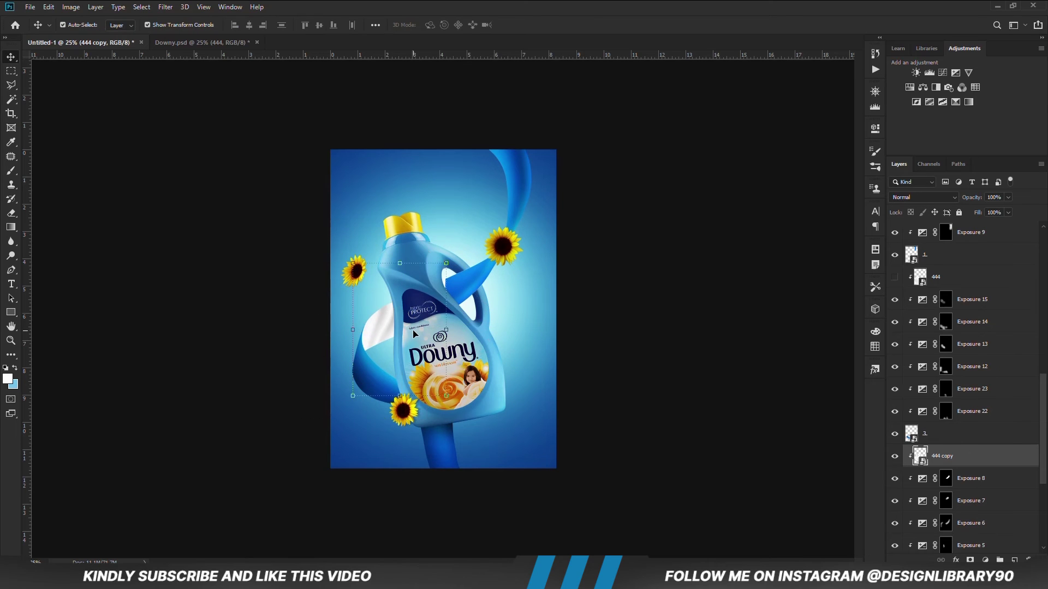
Set the 444 copy's blend mode to Multiply and compare the ribbon with and without the fabric folds.
left_click(926, 199)
scroll(926, 205, "up", 2)
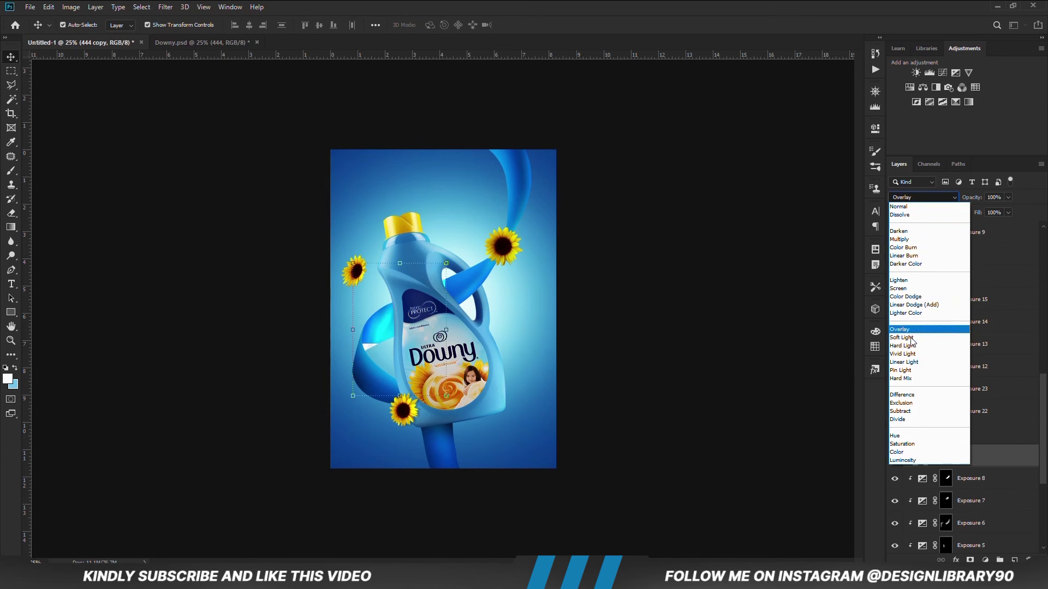
left_click(914, 241)
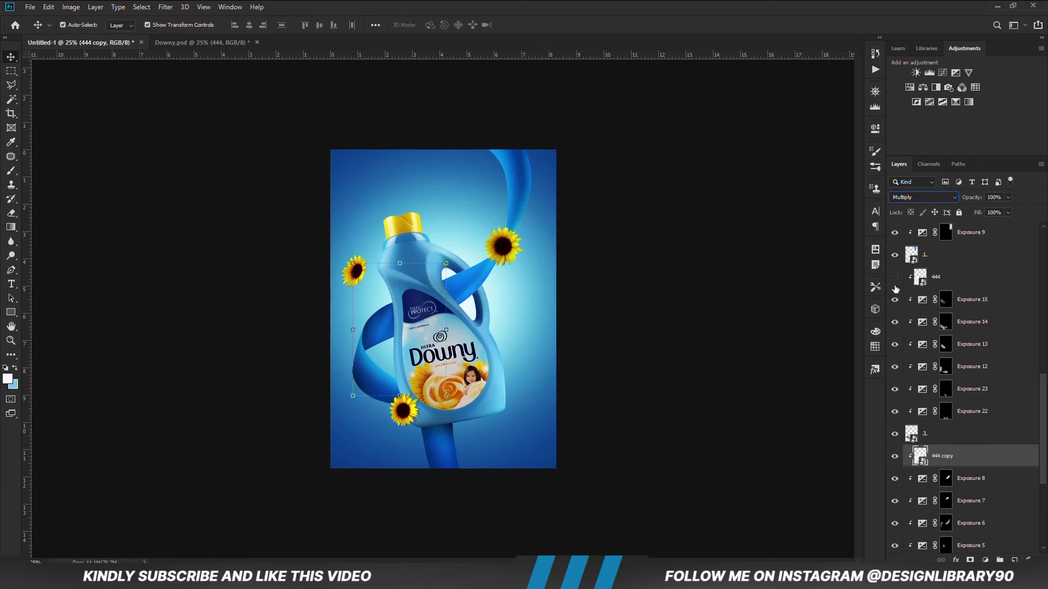
left_click(894, 456)
left_click(895, 456)
Duplicate the 444 copy, then rotate and move the duplicate over the ribbon section passing through the bottle's handle.
key("ctrl+j")
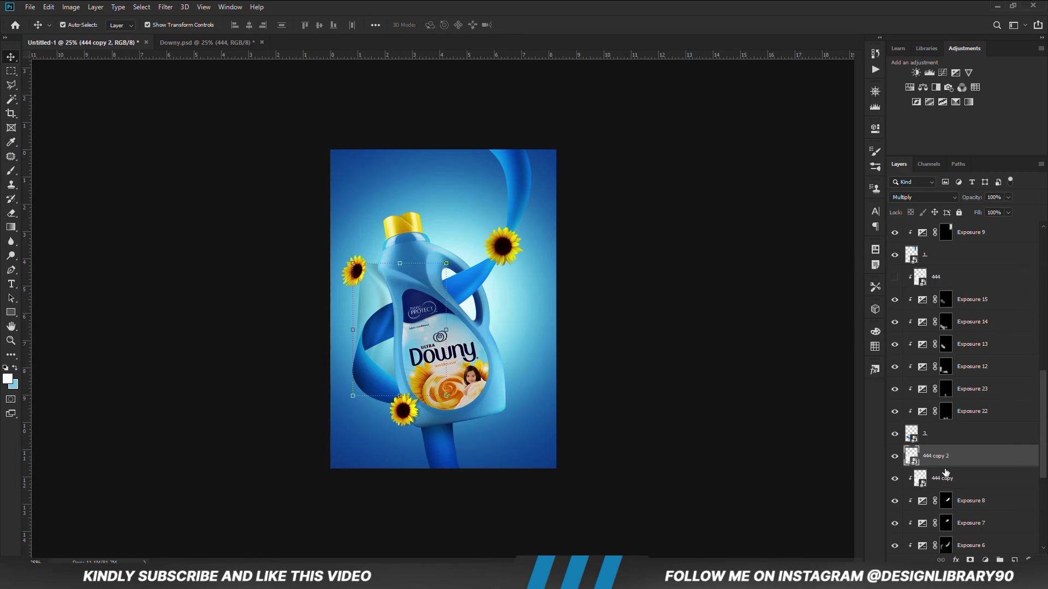
key("ctrl+t")
left_click_drag(382, 329, 461, 298)
left_click_drag(580, 236, 593, 283)
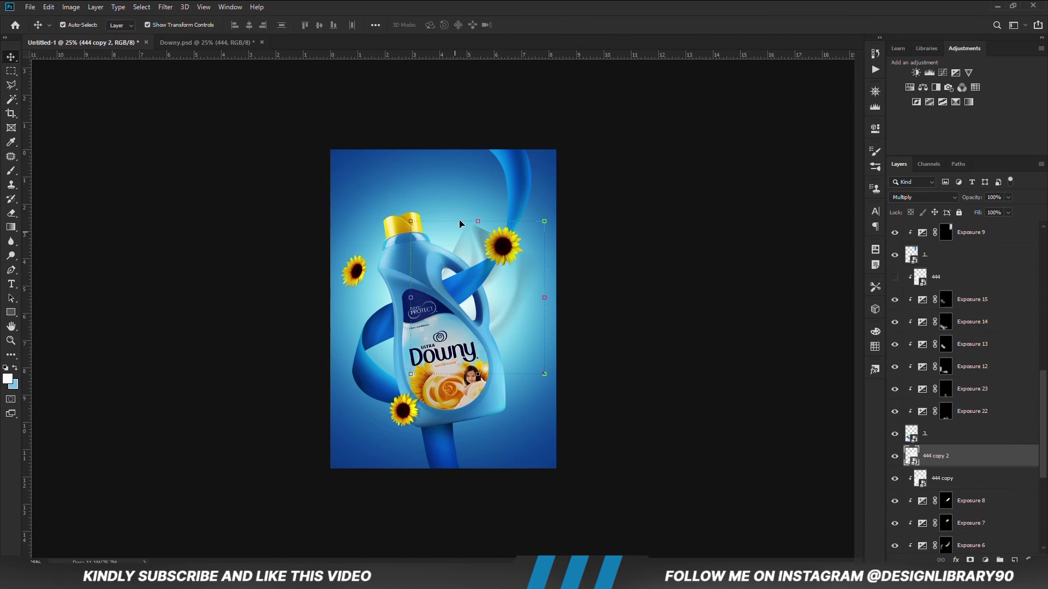
left_click_drag(464, 311, 426, 283)
key("Return")
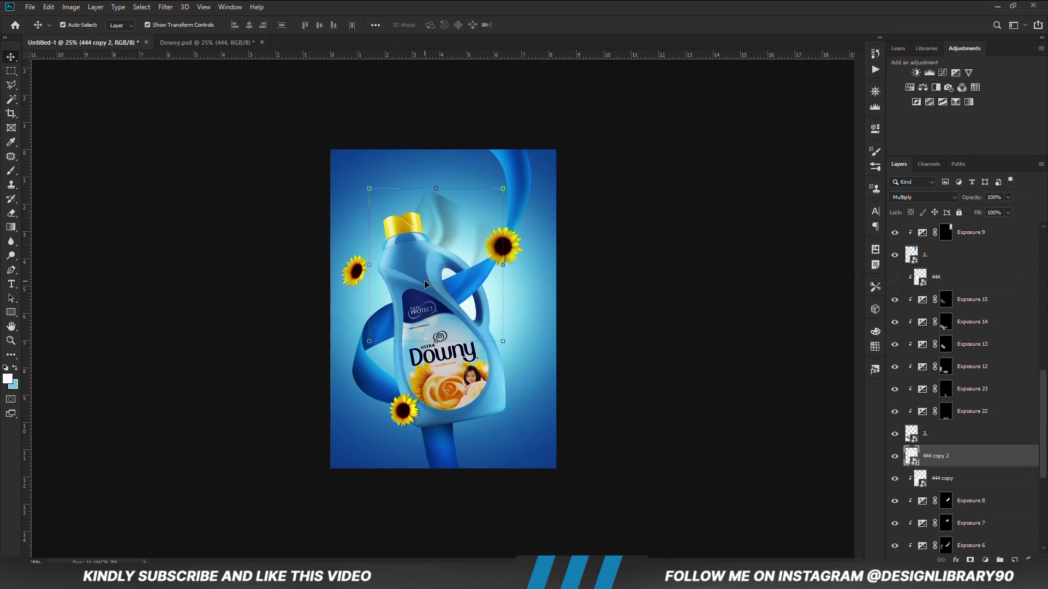
Clip 444 copy 2 to the ribbon and compare the ribbon with and without its folds.
right_click(969, 464)
left_click(929, 230)
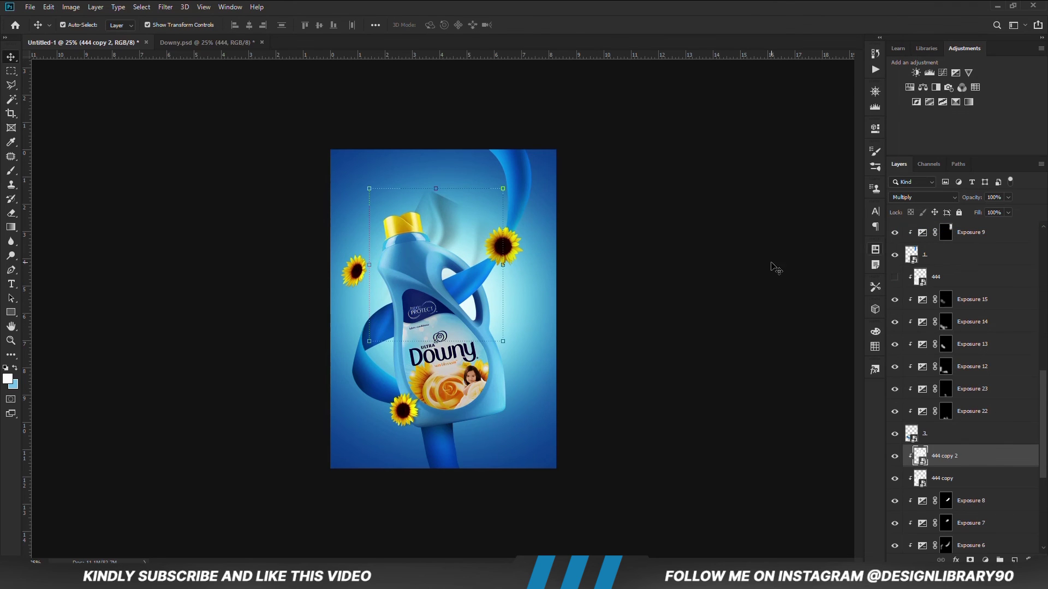
left_click(893, 458)
left_click(894, 458)
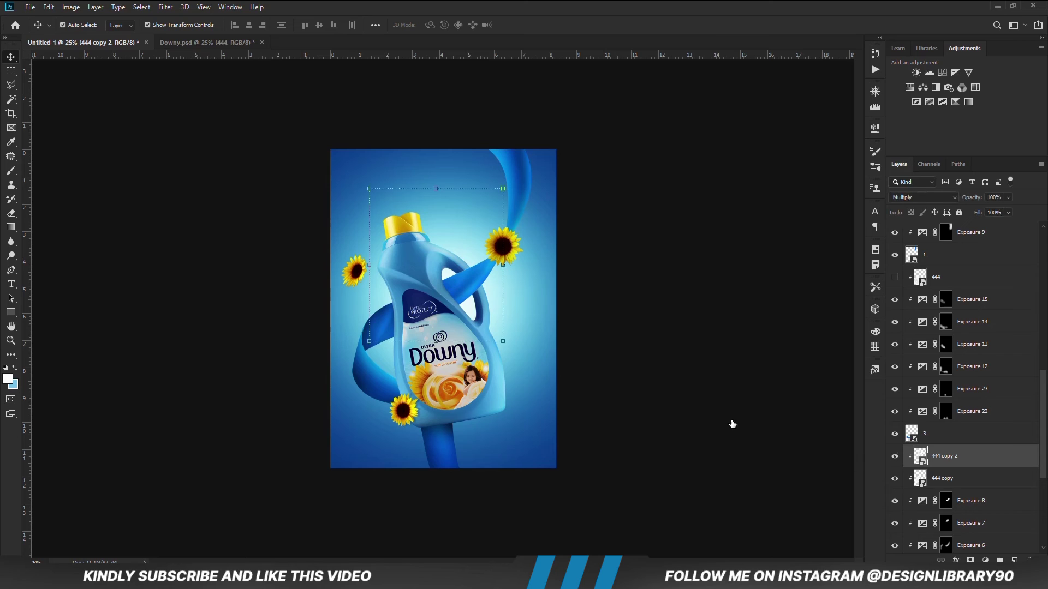
Duplicate the hidden 444 fabric layer and place the copy above Exposure 11 in the upper ribbon's layer stack.
left_click(669, 369)
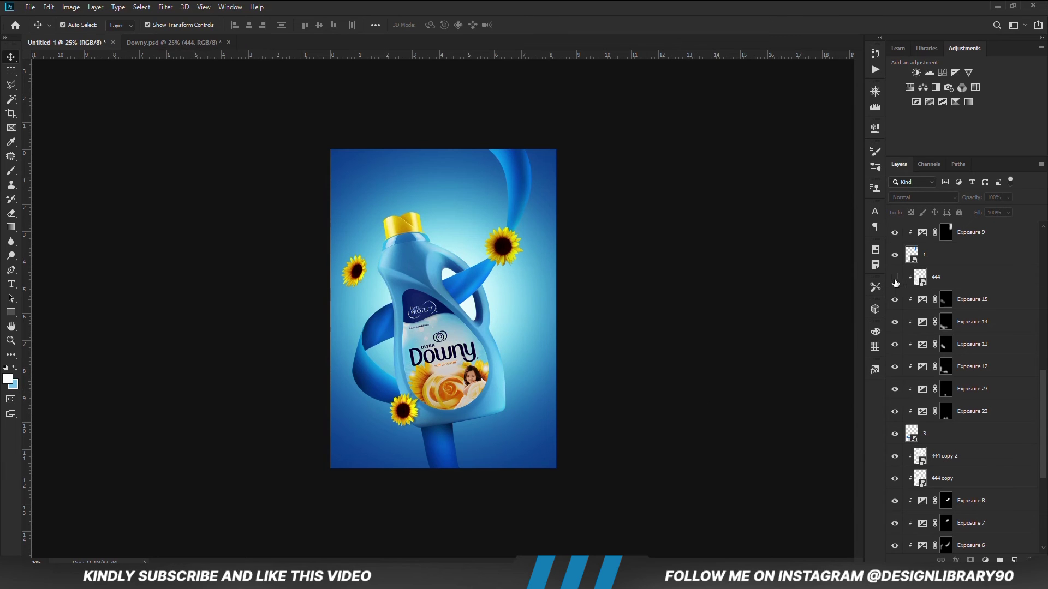
scroll(954, 463, "down", 5)
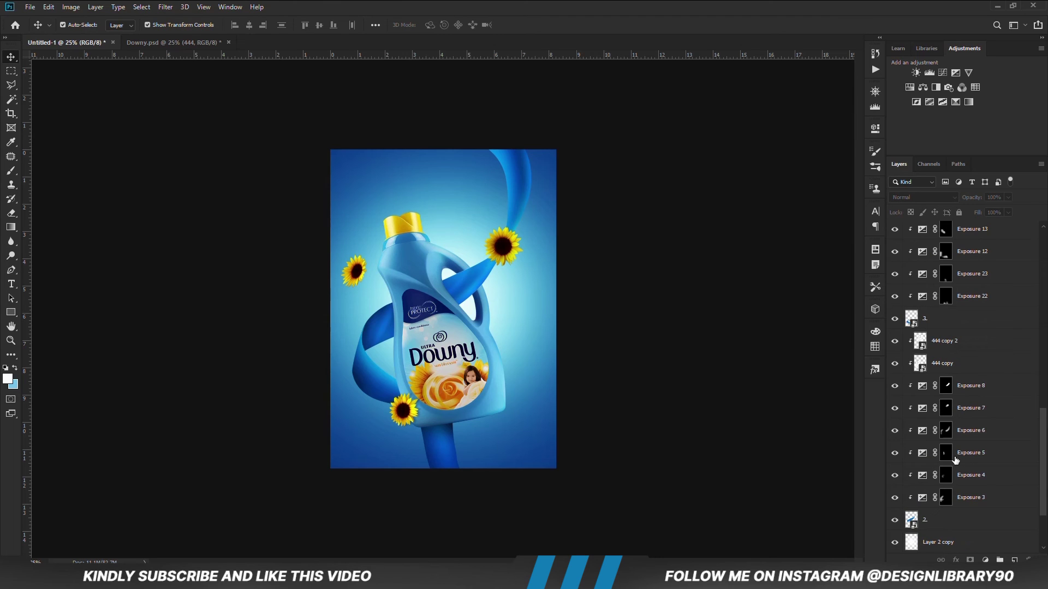
scroll(975, 431, "down", 4)
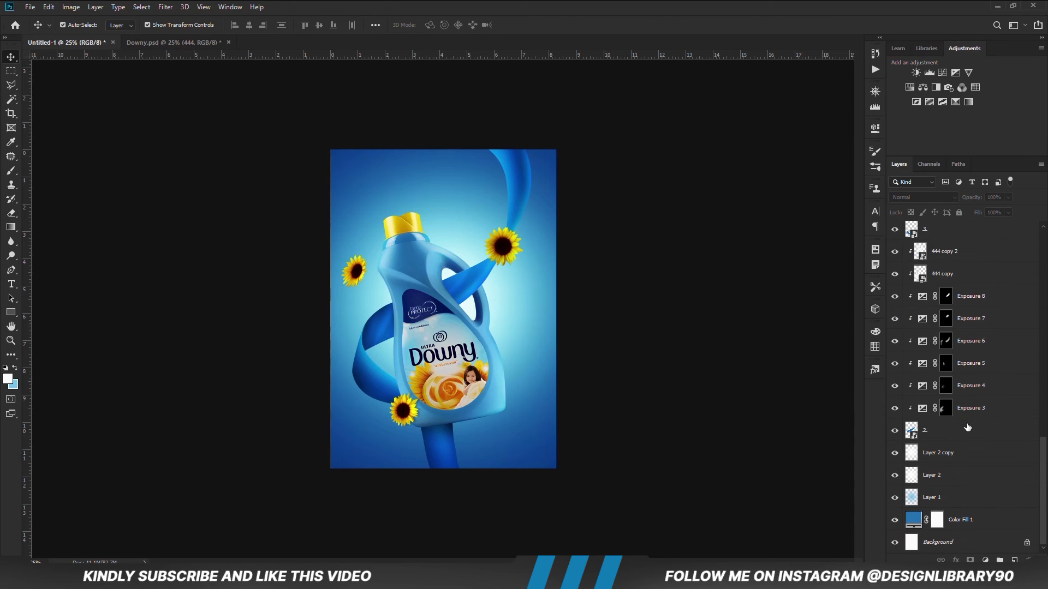
scroll(968, 428, "up", 15)
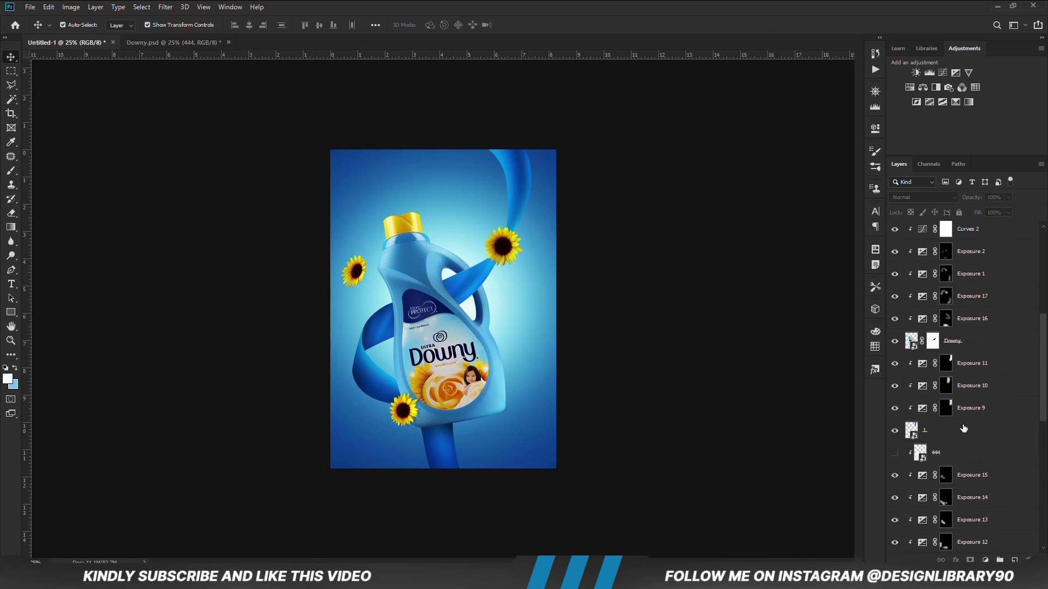
left_click(957, 452)
key("ctrl+j")
left_click_drag(947, 456, 944, 354)
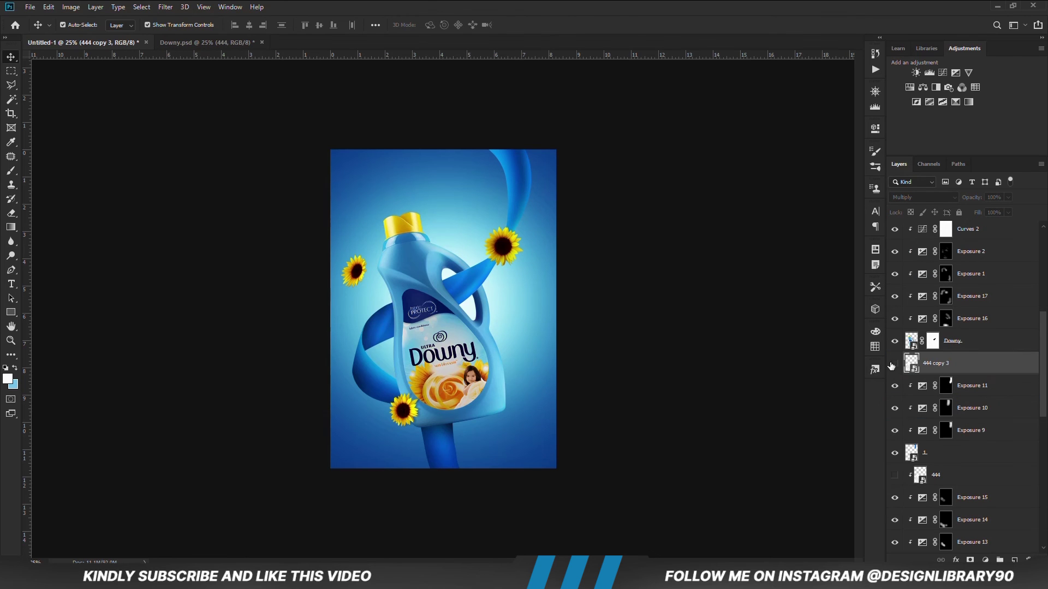
Show 444 copy 3, then rotate and move the fabric over the ribbon's upper section near the poster's top-right corner.
left_click(894, 362)
key("ctrl+t")
left_click_drag(496, 521, 349, 322)
left_click_drag(415, 408, 502, 208)
left_click_drag(645, 185, 616, 268)
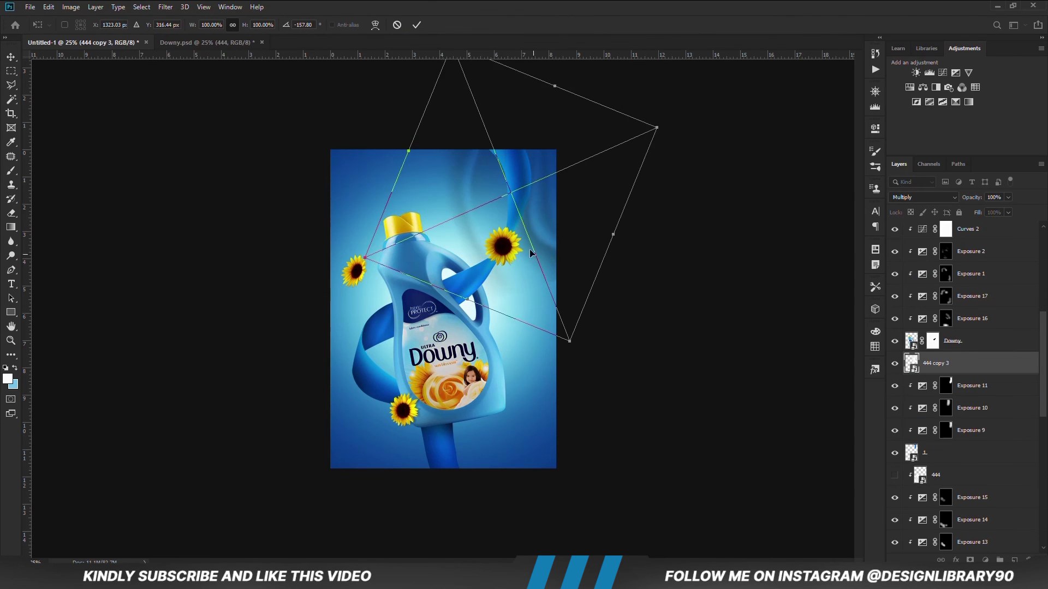
left_click_drag(533, 257, 515, 215)
left_click_drag(612, 246, 410, 215)
left_click_drag(545, 176, 534, 232)
left_click_drag(616, 205, 606, 259)
left_click_drag(534, 210, 520, 190)
key("Return")
Clip 444 copy 3 to the upper ribbon, compare it with and without the folds, and rotate the fabric about 16°.
right_click(943, 363)
left_click(825, 340)
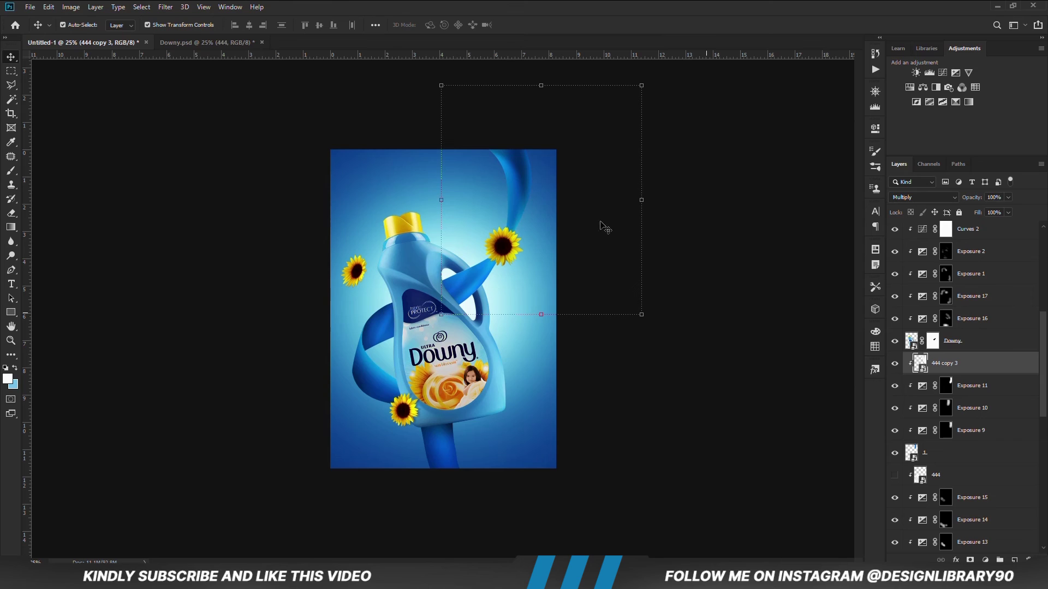
left_click(896, 365)
left_click(895, 364)
left_click(641, 81)
left_click_drag(677, 94, 674, 99)
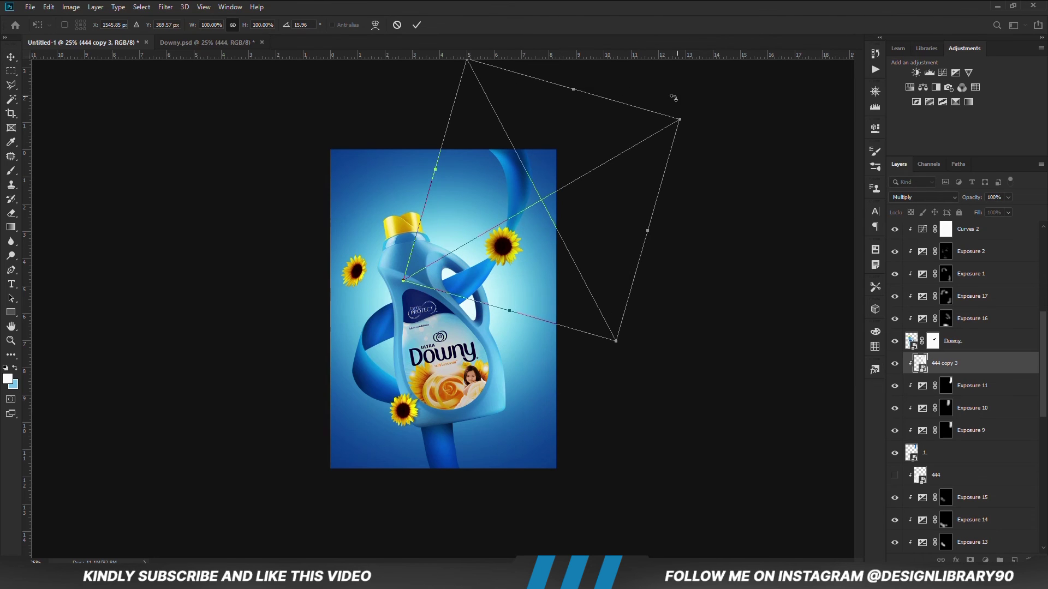
key("Return")
Show the original 444 layer, scale it down over the lower ribbon and set its blend mode to Normal.
left_click(894, 475)
left_click(948, 483)
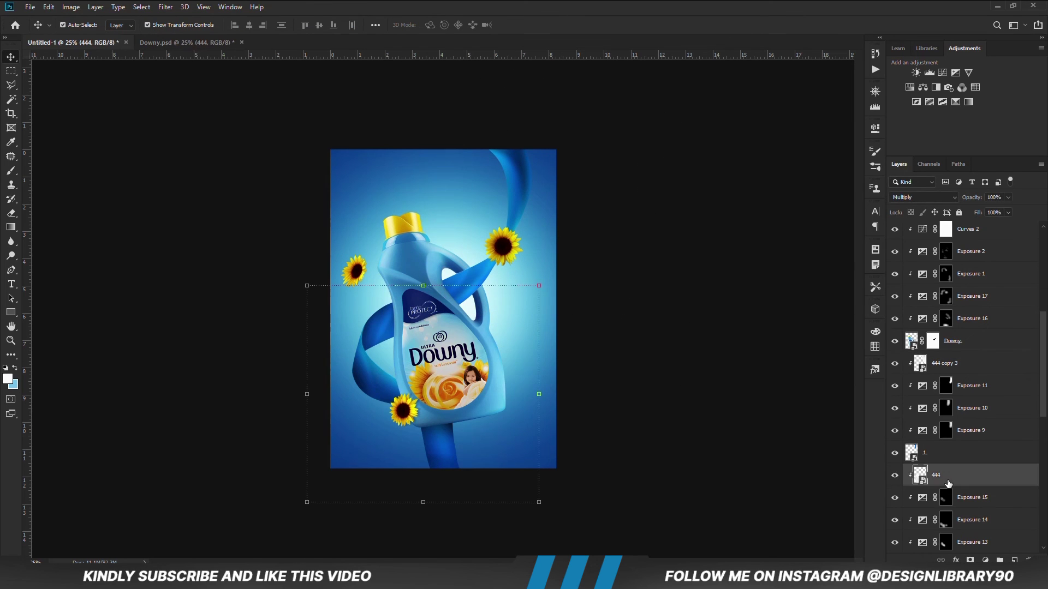
left_click_drag(392, 281, 528, 463)
key("Return")
left_click(923, 197)
left_click(908, 205)
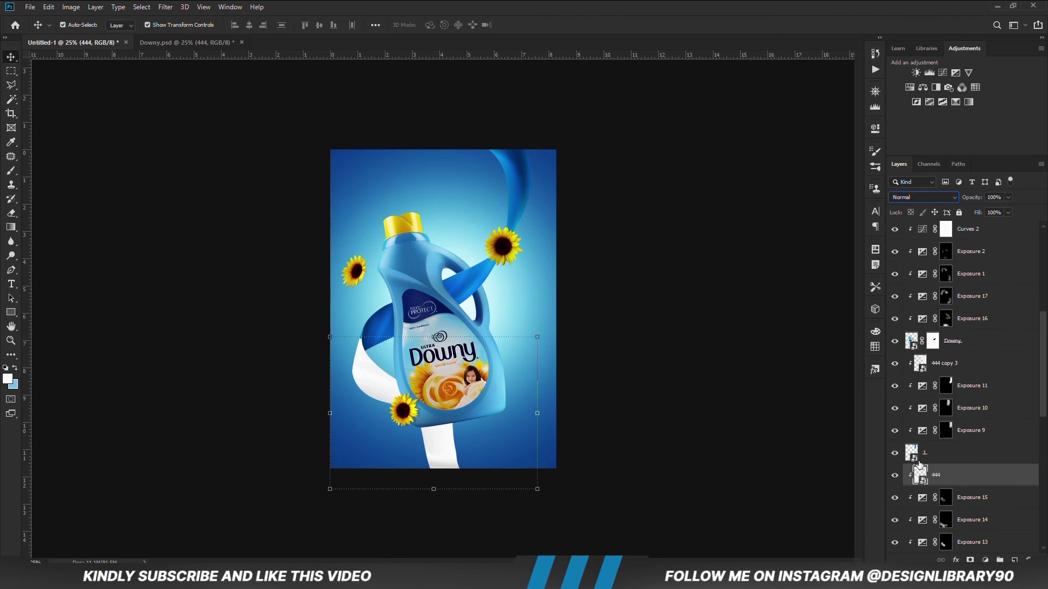
Release the 444 layer's clipping mask, then rotate it to about 167°, scale it to about 67% and position it over the lower-left ribbon.
left_click(944, 486, "alt")
key("ctrl+t")
left_click_drag(501, 312, 549, 390)
mouse_move(382, 409)
left_mouse_down()
mouse_move(417, 484)
mouse_move(368, 398)
mouse_move(349, 425)
mouse_move(396, 397)
left_mouse_up()
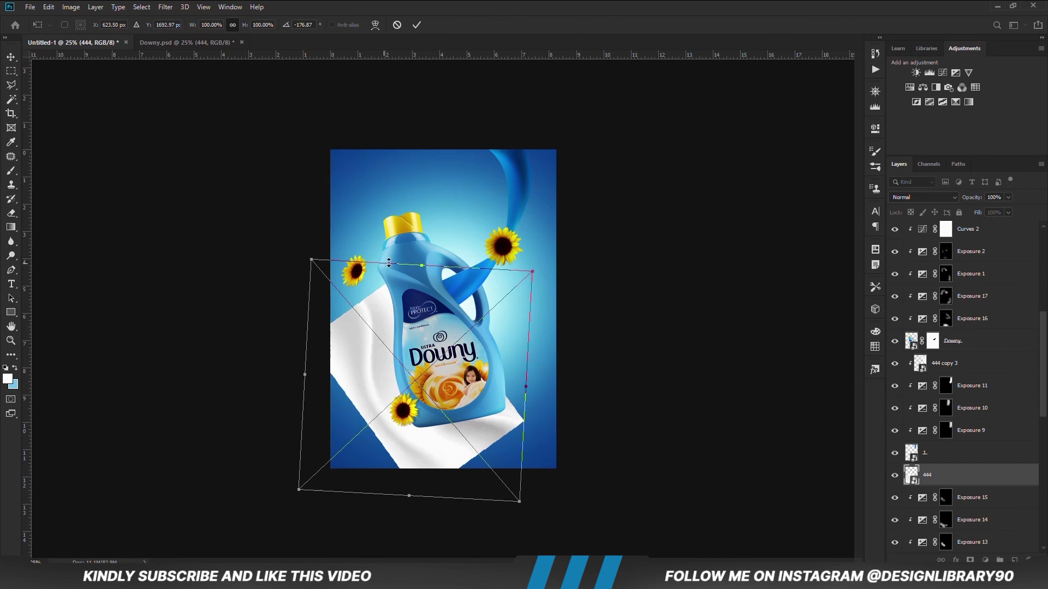
left_click_drag(389, 263, 407, 338)
left_click_drag(325, 446, 338, 471)
left_click_drag(366, 403, 355, 373)
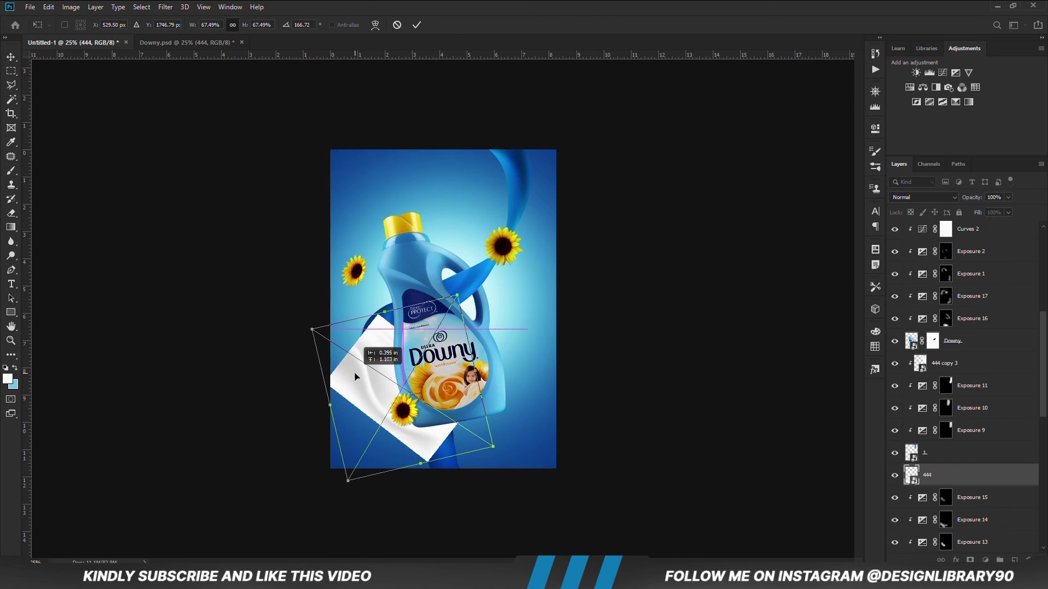
key("Return")
Set the 444 layer's blend mode to Multiply and clip it to the ribbon again.
left_click(923, 197)
left_click(922, 234)
right_click(943, 479)
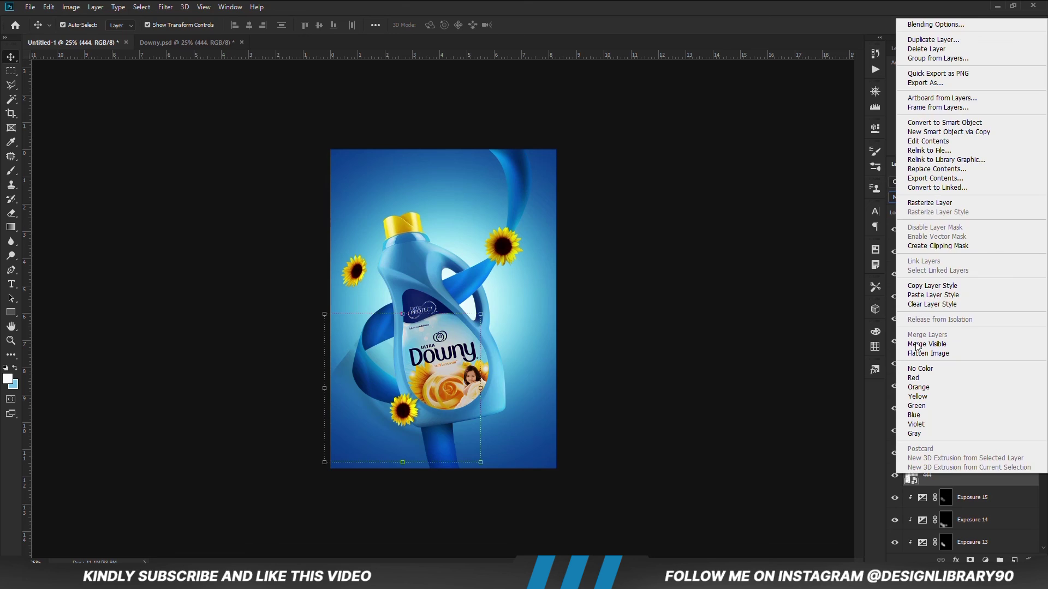
left_click(924, 247)
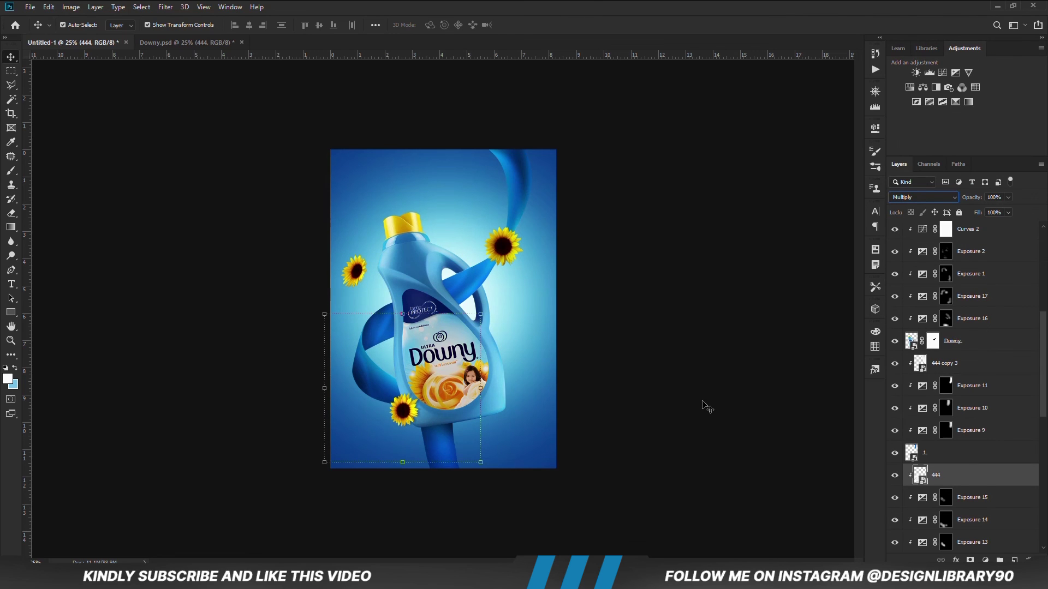
Enlarge the 444 fabric to about 74% and shift it so its folds cover the ribbon down to the poster's lower edge.
key("ctrl+t")
mouse_move(390, 379)
left_mouse_down()
mouse_move(417, 376)
mouse_move(403, 379)
left_mouse_up()
left_click_drag(444, 424, 447, 426)
left_click_drag(448, 461, 453, 478)
left_click(676, 242)
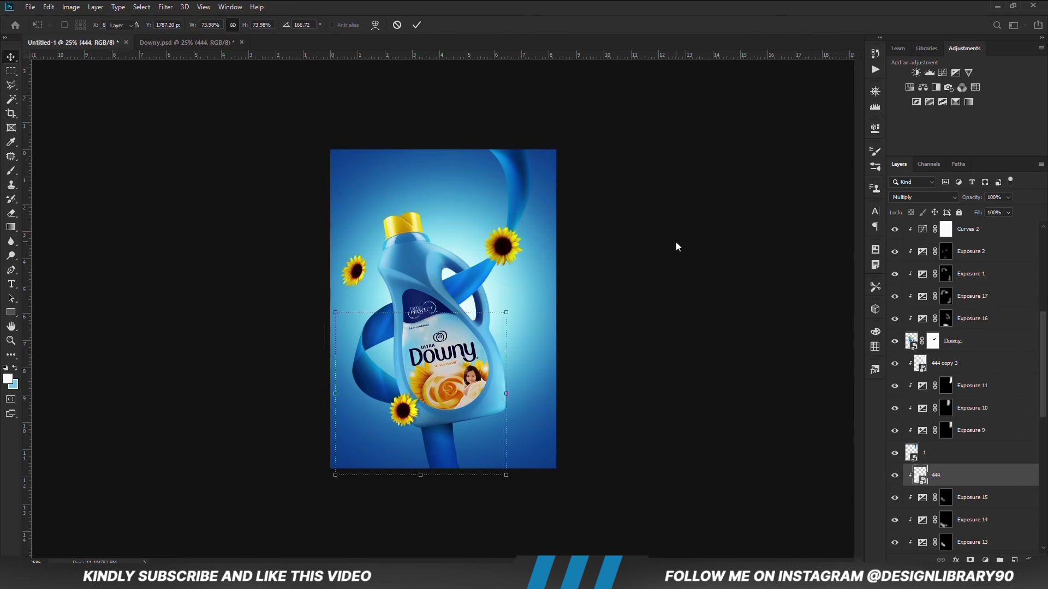
Add a layer mask to the 444 layer and soften its folds with a black 500 px brush at 50% opacity.
left_click(969, 559)
key("b")
key("bracketleft")
key("bracketleft")
key("bracketleft")
key("bracketleft")
key("bracketleft")
key("bracketleft")
key("bracketleft")
key("bracketleft")
key("bracketleft")
key("bracketleft")
key("5")
key("bracketright")
key("bracketright")
key("bracketright")
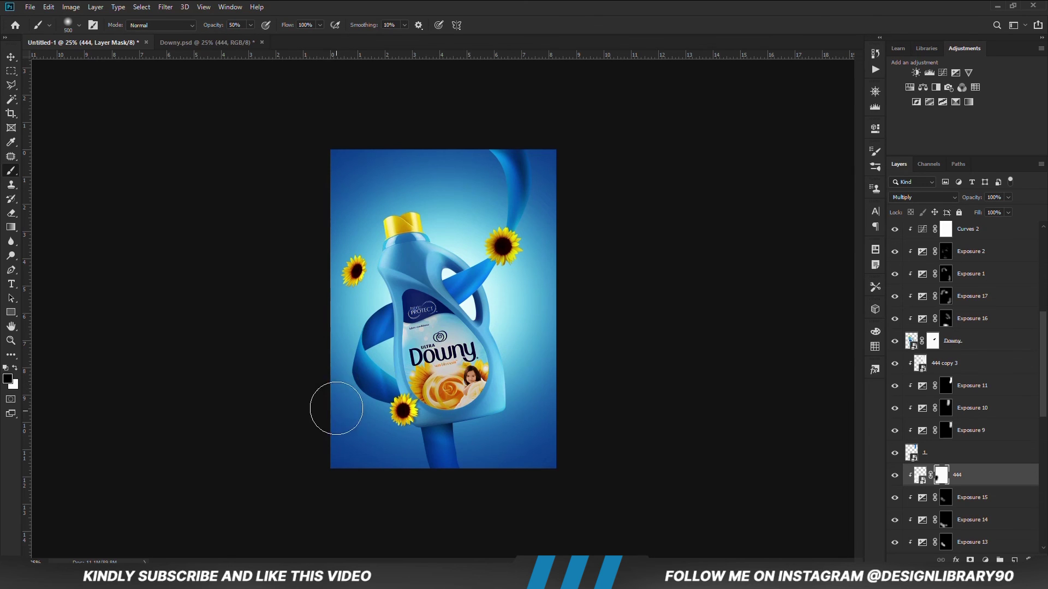
key("v")
left_click(152, 277, "ctrl")
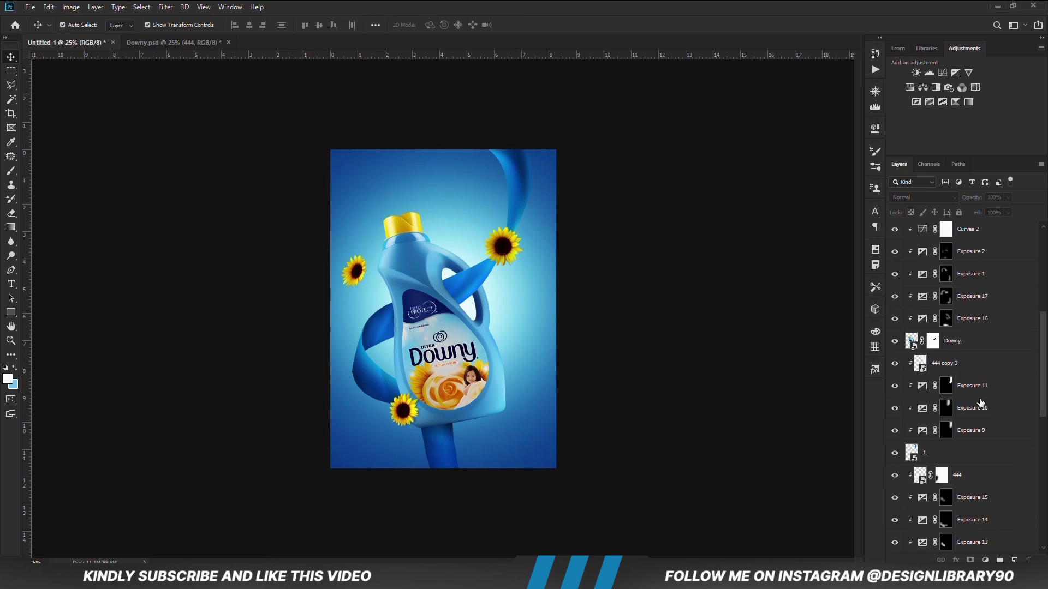
Stamp all visible layers into a new layer above Exposure 24 and convert it to a smart object.
scroll(981, 404, "up", 5)
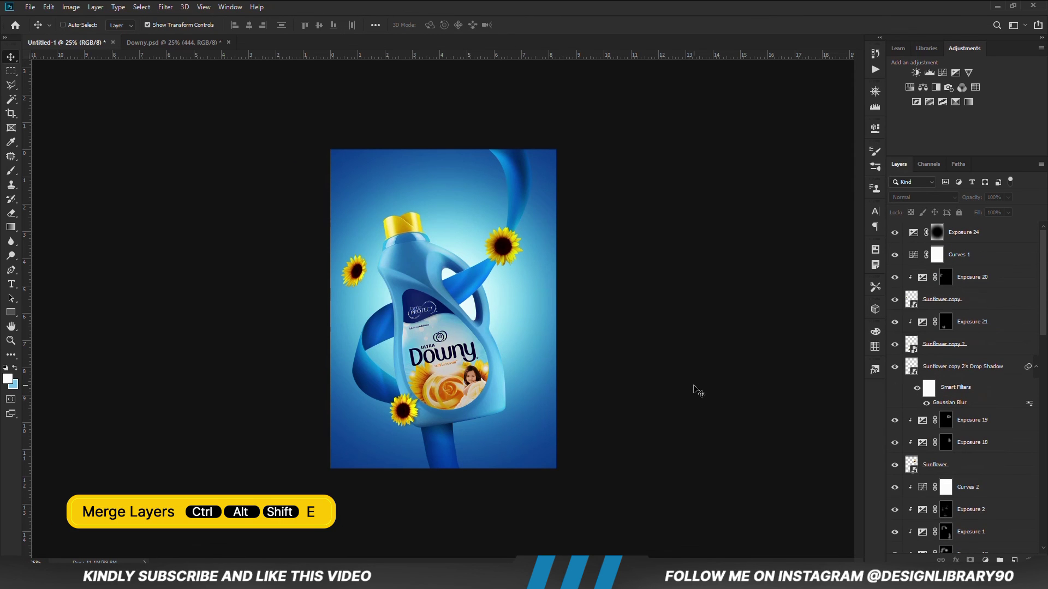
key("ctrl+alt+shift+e")
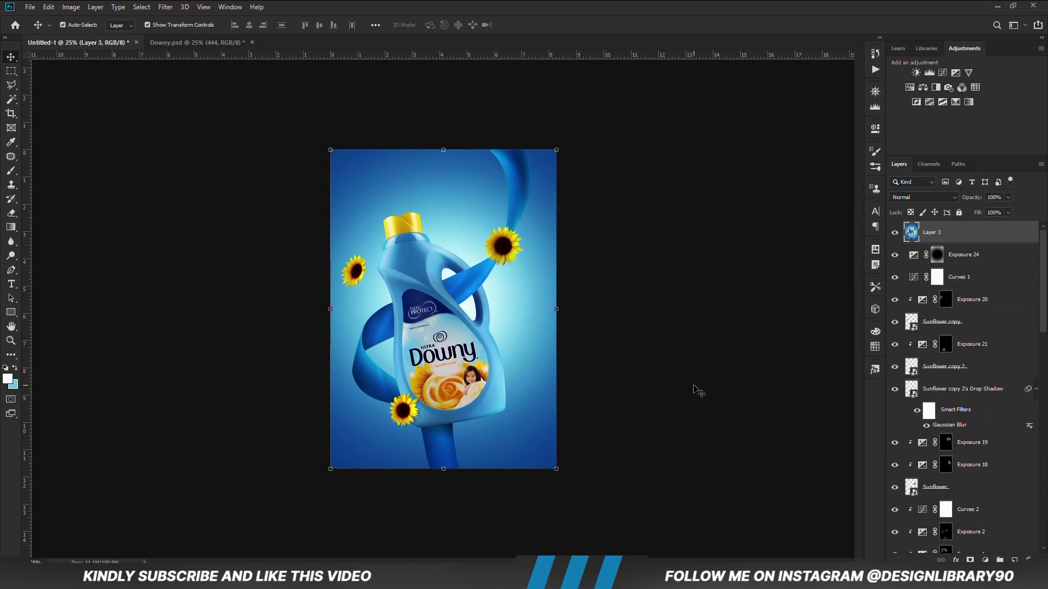
right_click(946, 238)
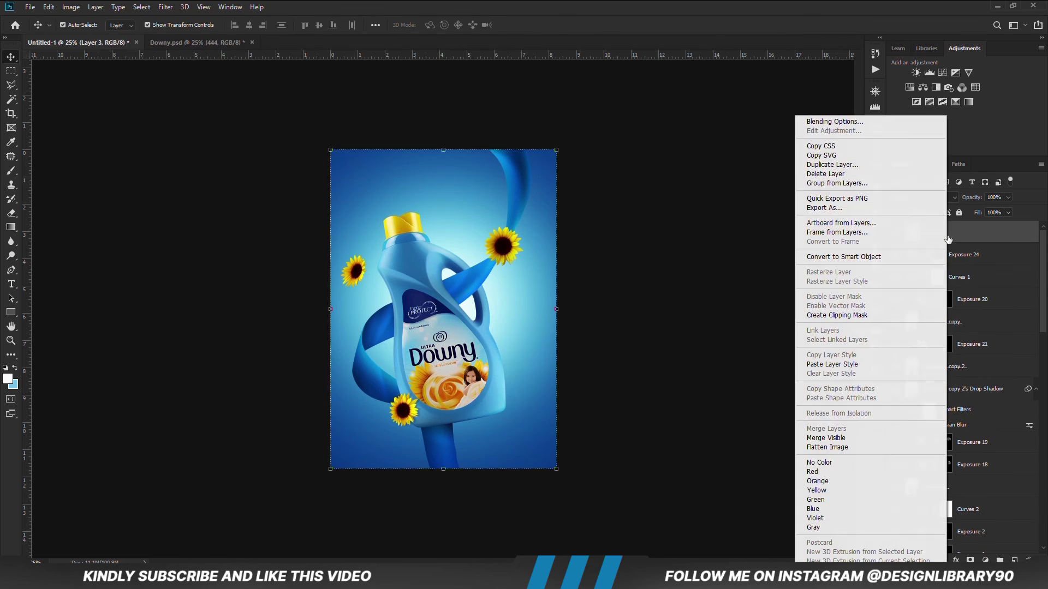
left_click(831, 258)
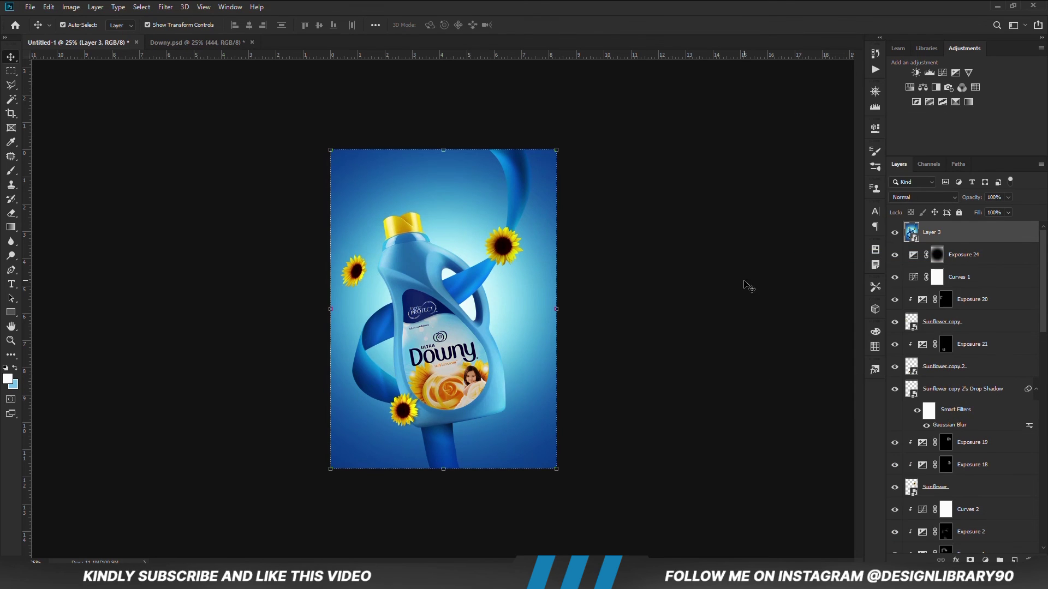
Open the Camera Raw Filter and set Exposure +0.10, Contrast +13, Highlights +10, Shadows -16, Whites +7 and Blacks -15.
left_click(166, 11)
left_click(195, 74)
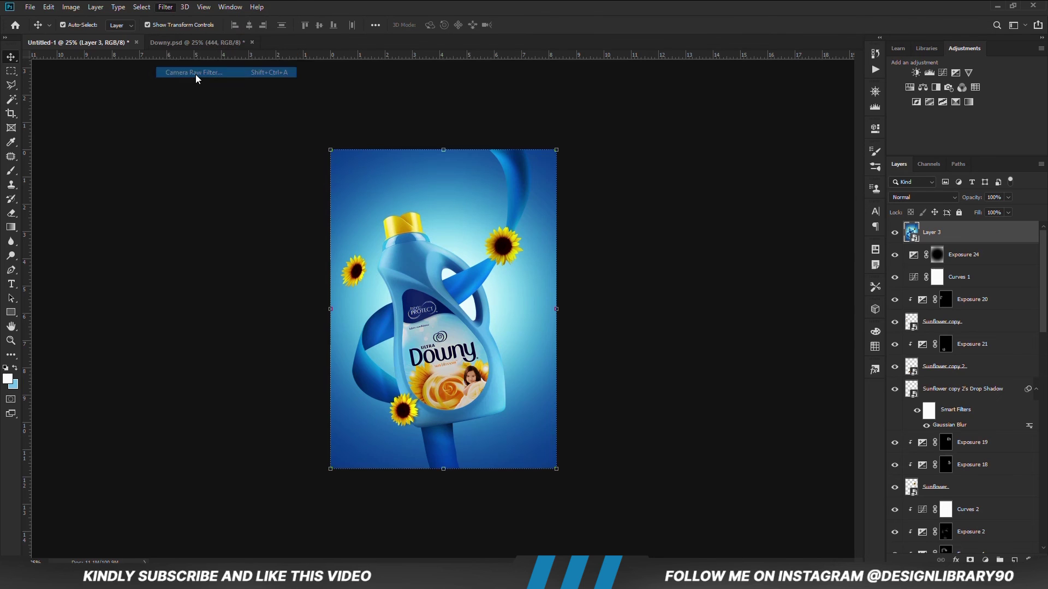
left_click_drag(718, 355, 705, 436)
left_click(720, 371)
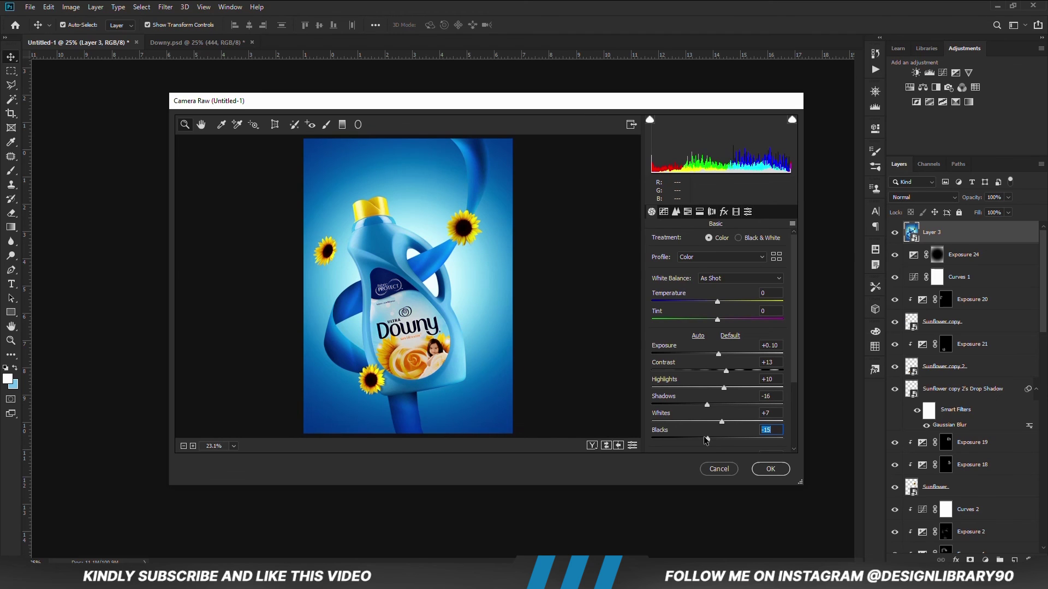
Set Texture to +16 and Clarity to +8, then apply the Camera Raw adjustments to the merged layer.
scroll(791, 378, "down", 2)
left_click_drag(717, 419, 726, 421)
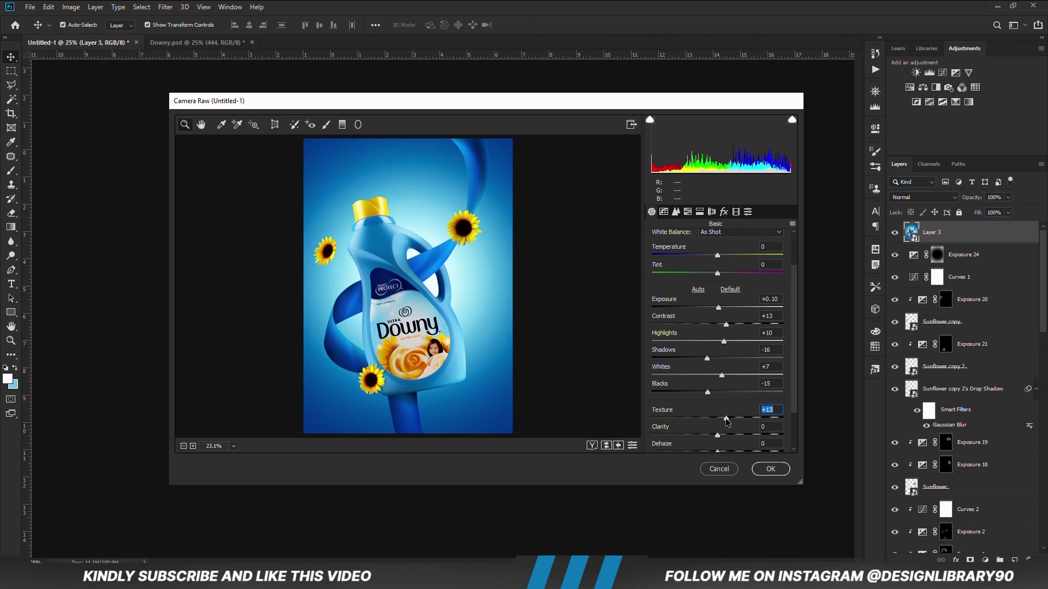
left_click_drag(717, 435, 722, 434)
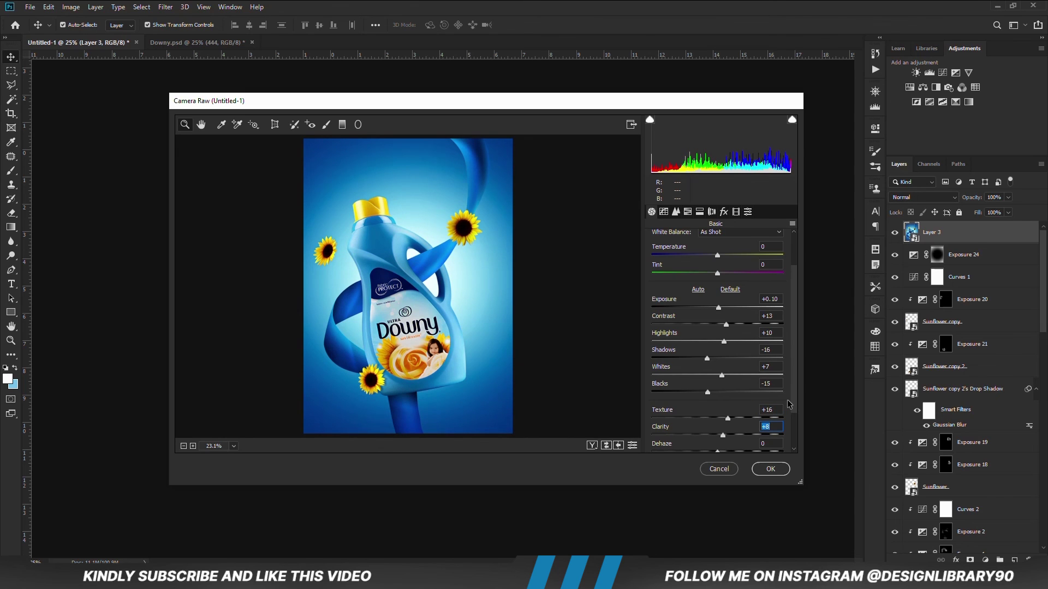
left_click(773, 381)
left_click(770, 469)
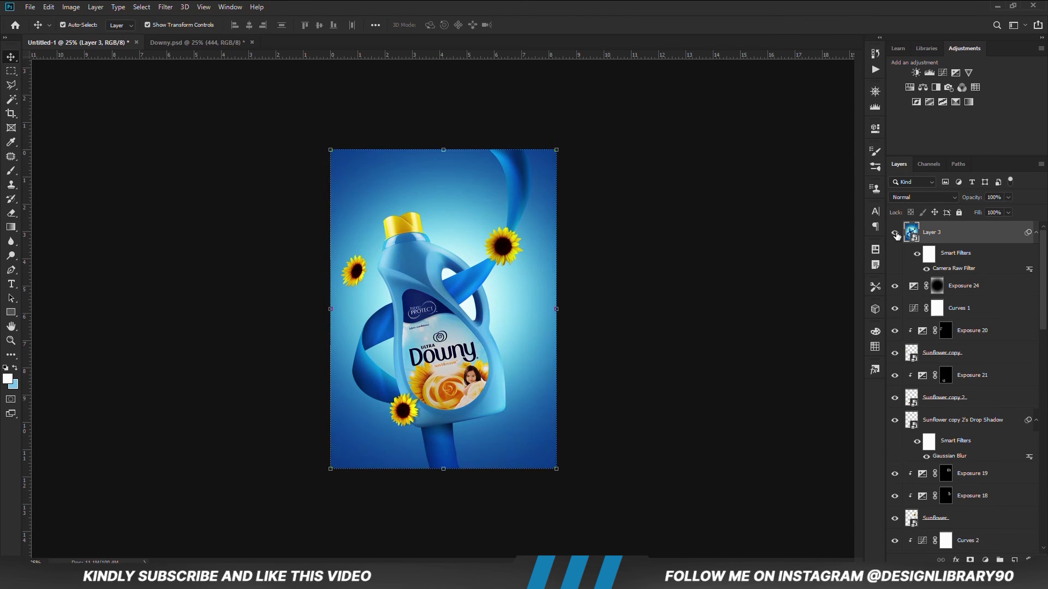
Deselect the merged layer and inspect the finished poster at different magnifications, ending with the whole canvas fitted to the window.
left_click(732, 381)
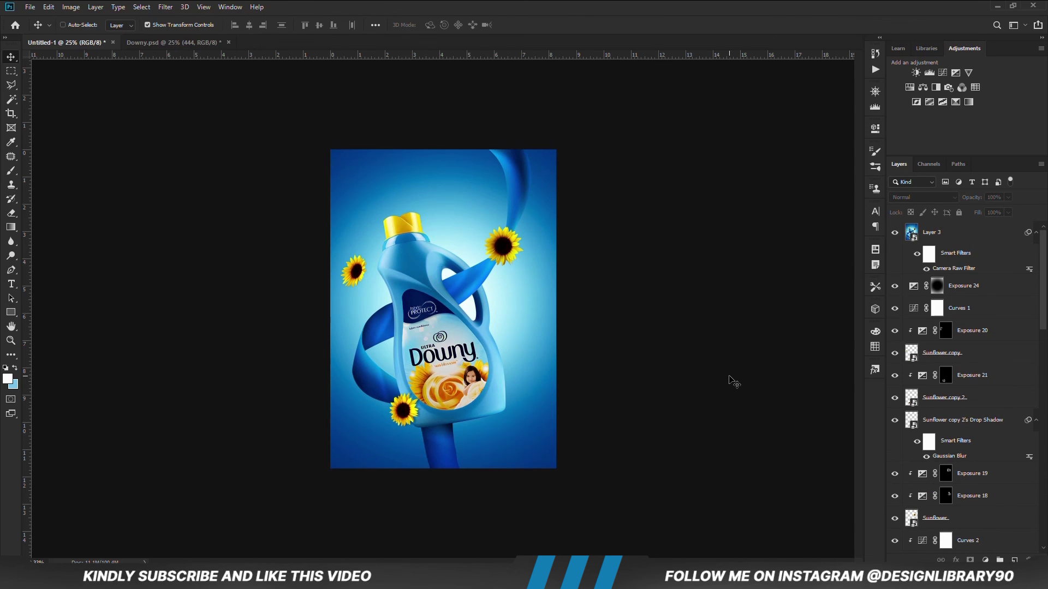
key("ctrl+plus")
key("ctrl+plus")
key("ctrl+minus")
key("ctrl+minus")
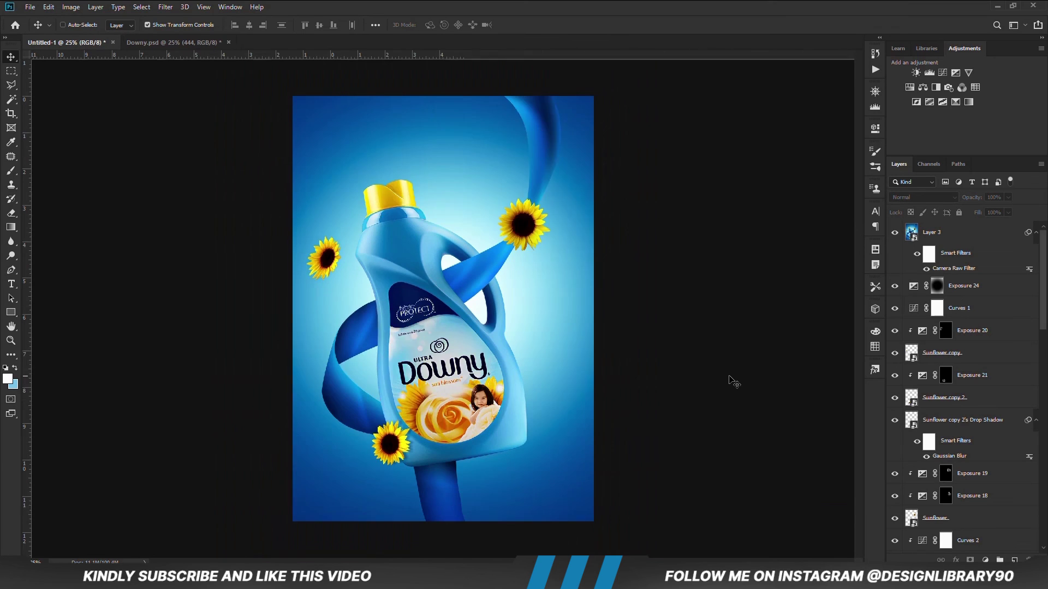
key("ctrl+0")
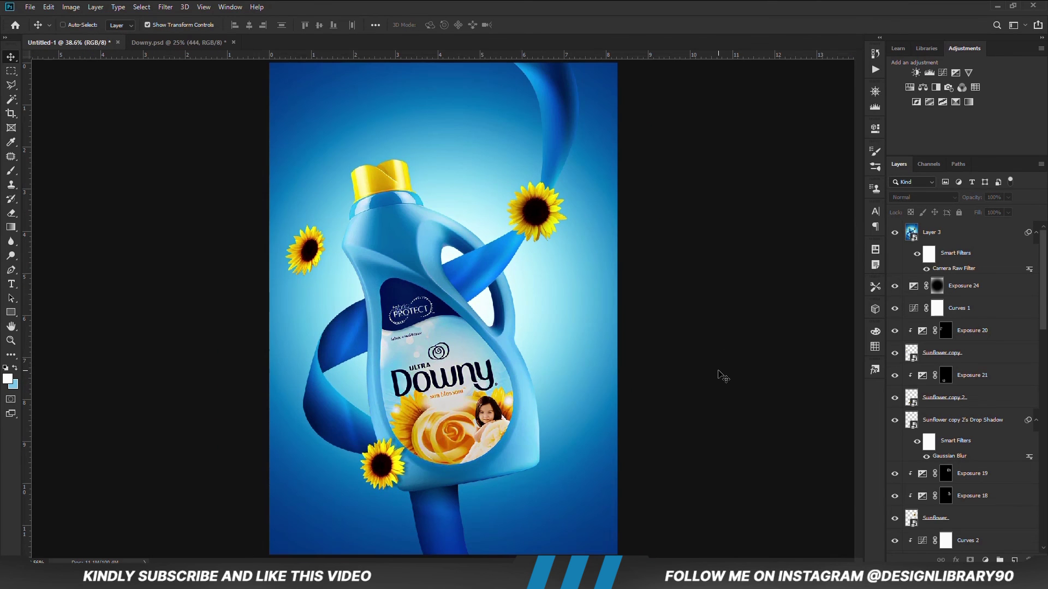